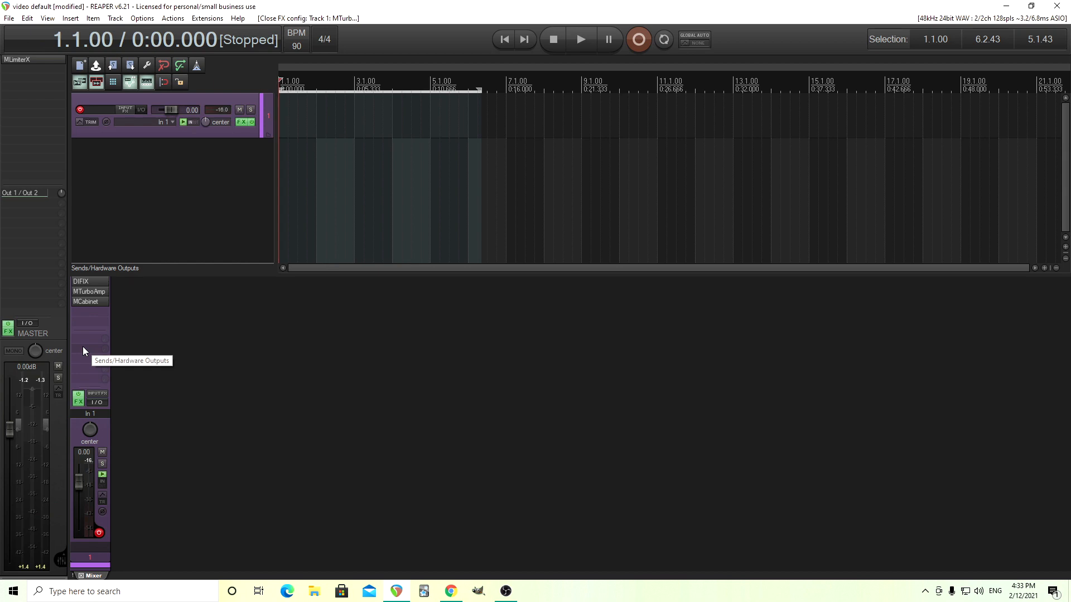
Inspect the DIFIX and MCabinet plugins on Track 1, closing each plugin window after viewing it.
left_click(95, 281)
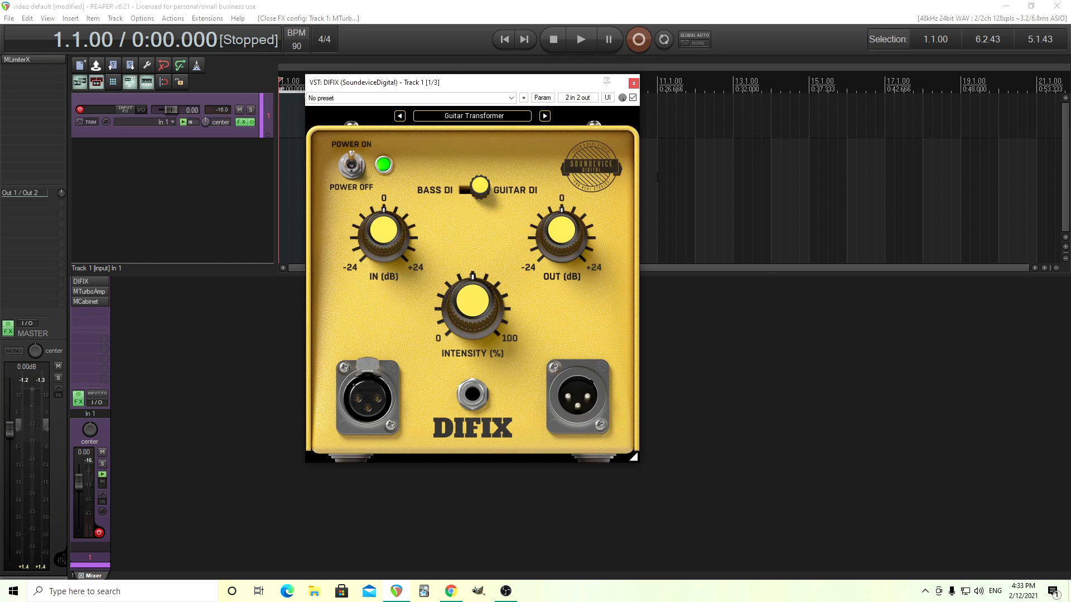
left_click(633, 83)
left_click(91, 301)
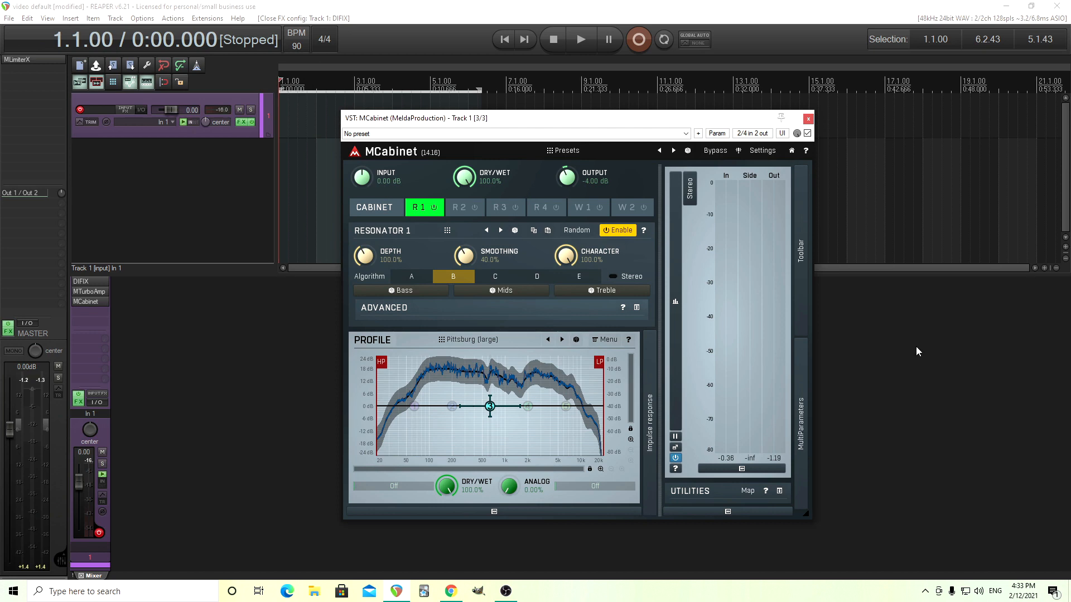
left_click(811, 120)
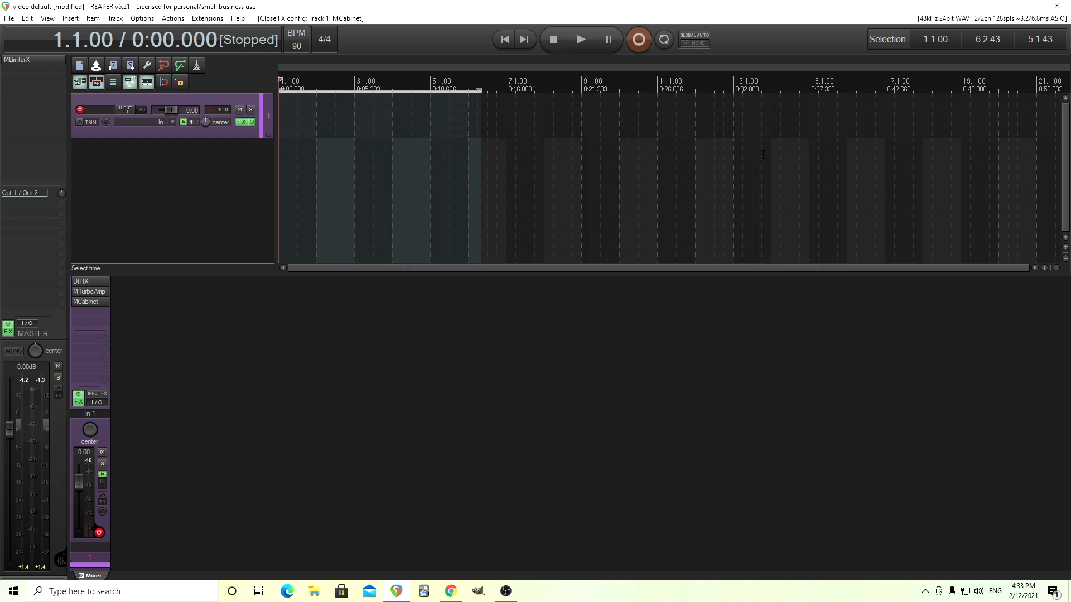
Open MTurboAmp on Track 1, view the Wilderbeast device and return to the Minneapolis device.
left_click(87, 292)
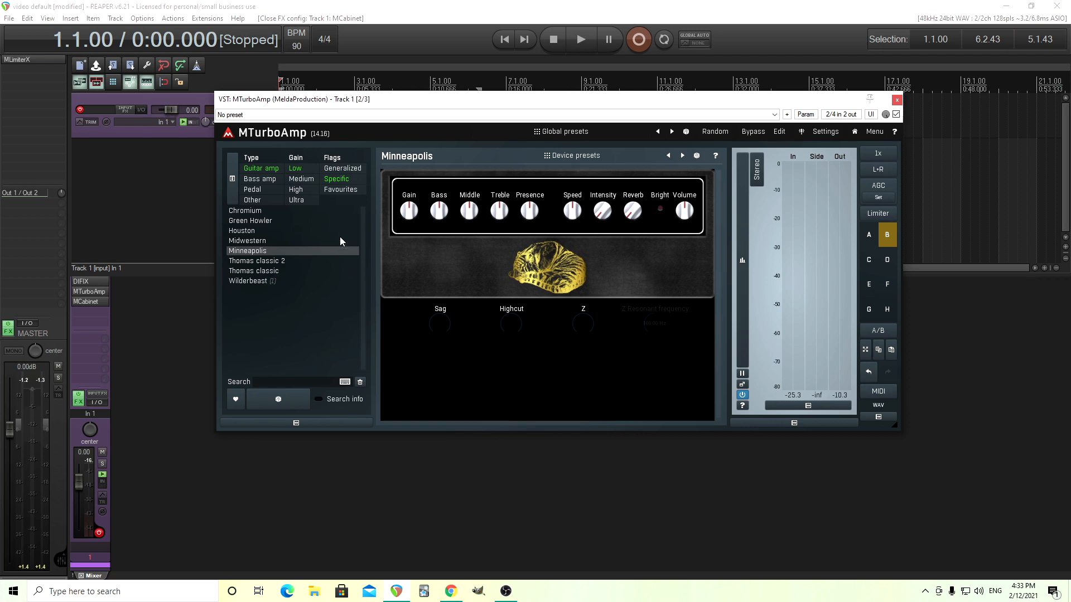
left_click(275, 284)
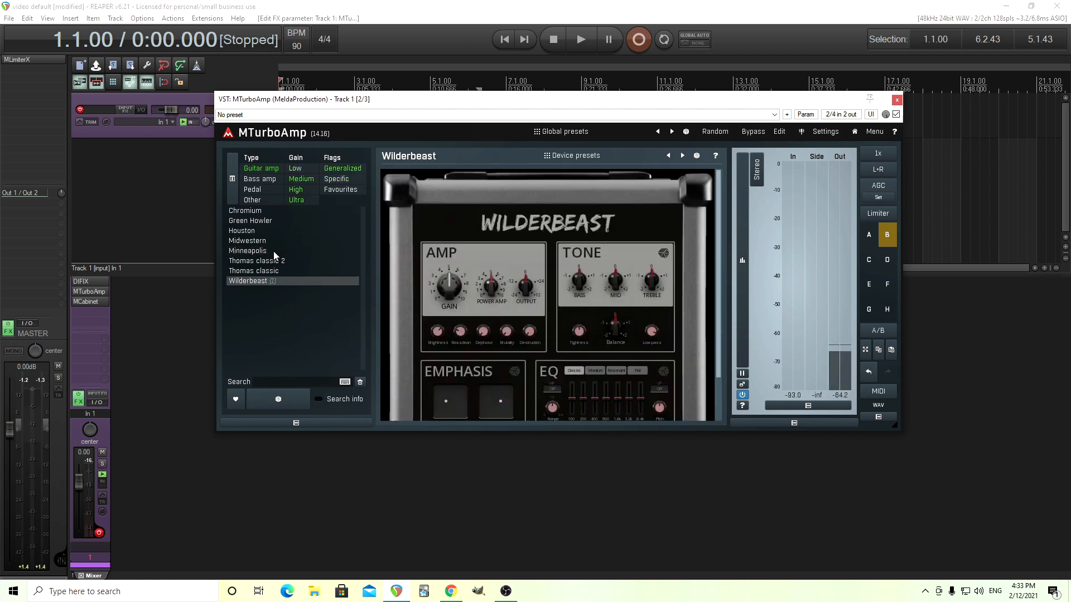
left_click(274, 248)
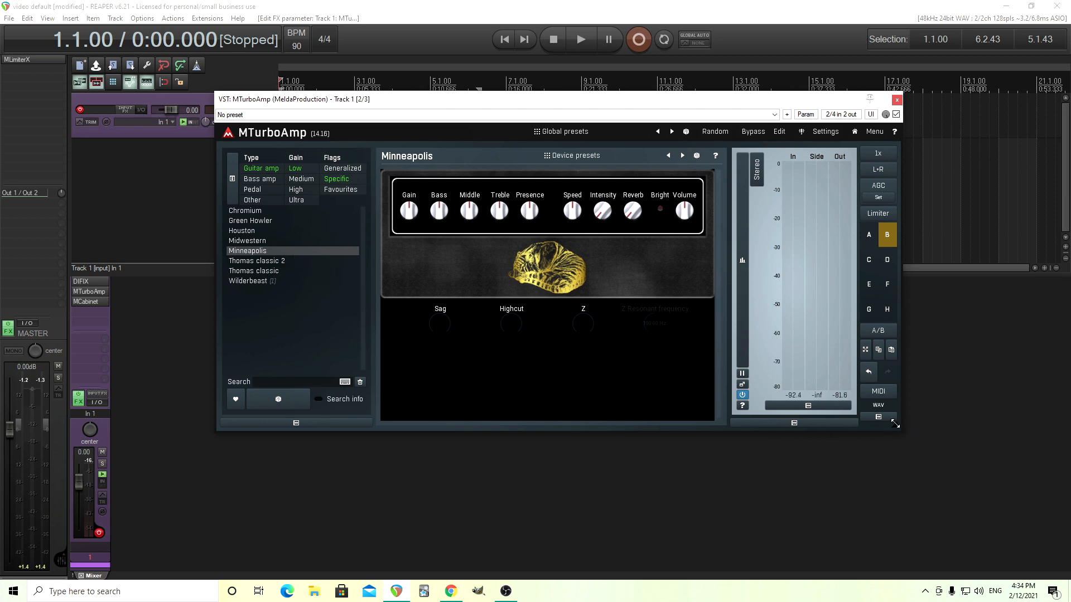
Reposition the MTurboAmp plugin window and enlarge it to give the amp controls more room.
left_click_drag(895, 424, 990, 487)
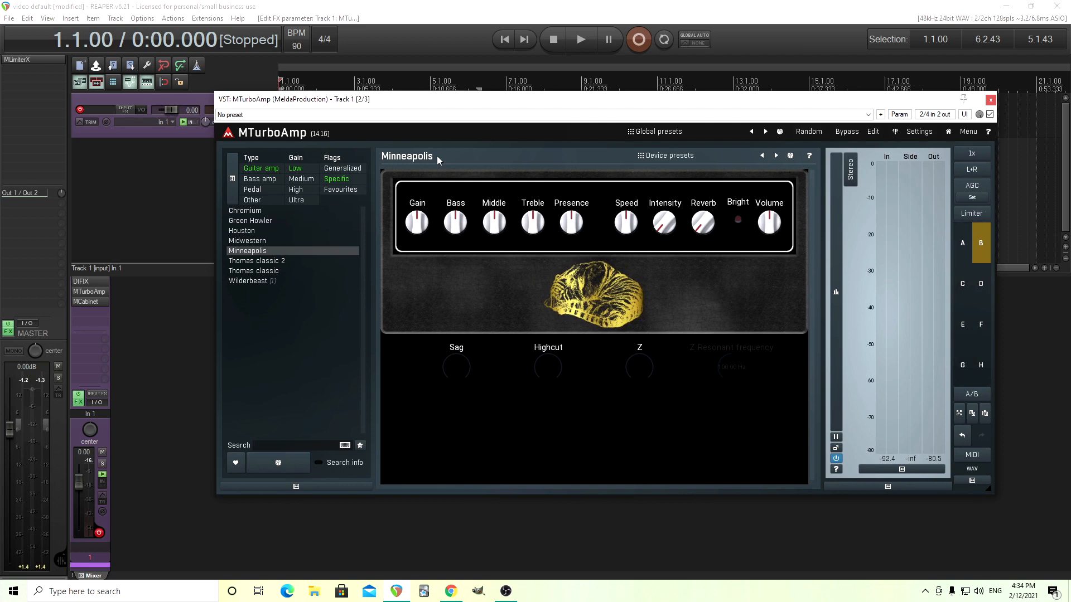
left_click_drag(440, 99, 278, 58)
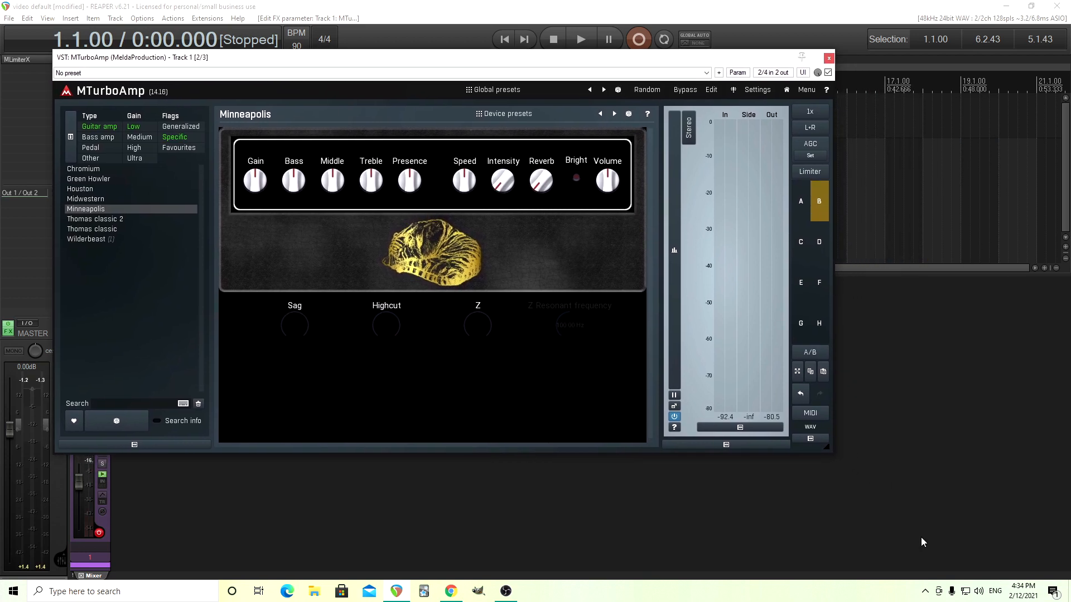
left_click_drag(826, 452, 950, 517)
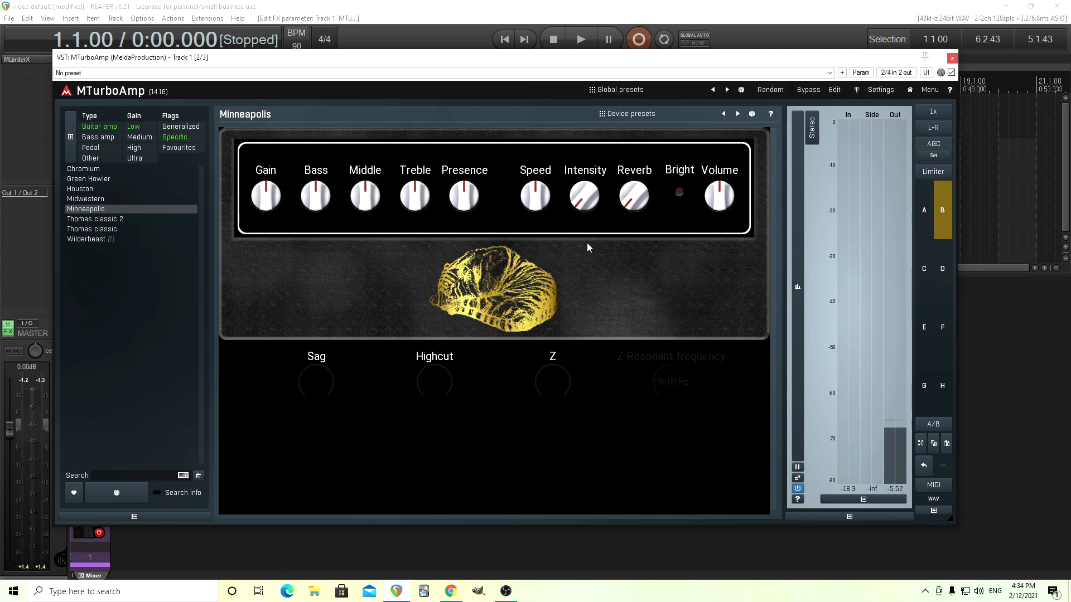
Compare the Midwestern amp in slot A with the Minneapolis amp in slot B, trying out the Minneapolis Intensity control.
left_click(924, 233)
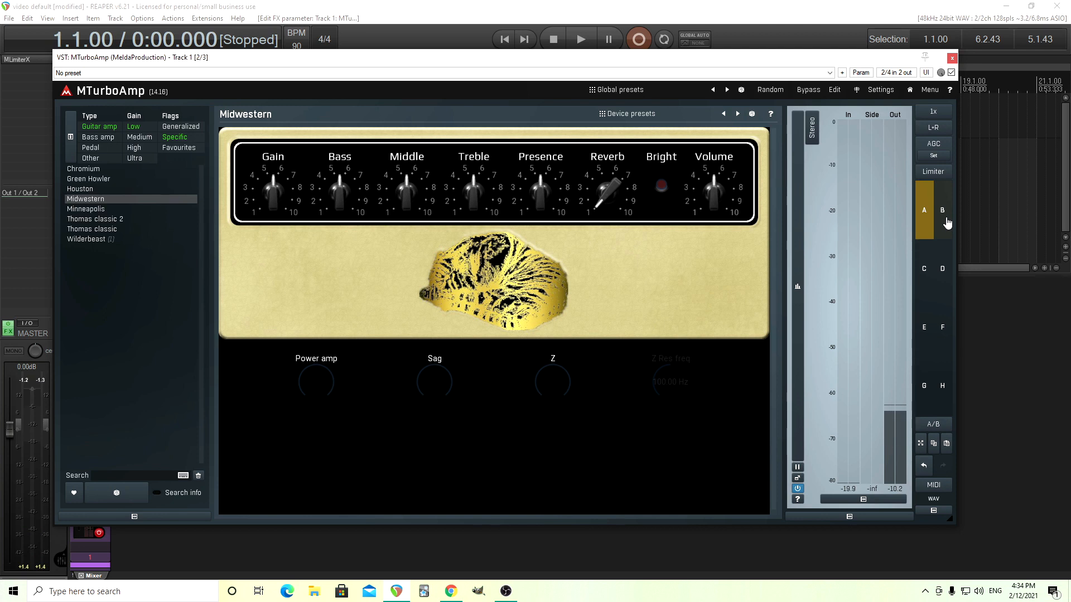
left_click(942, 217)
left_click_drag(583, 202, 586, 194)
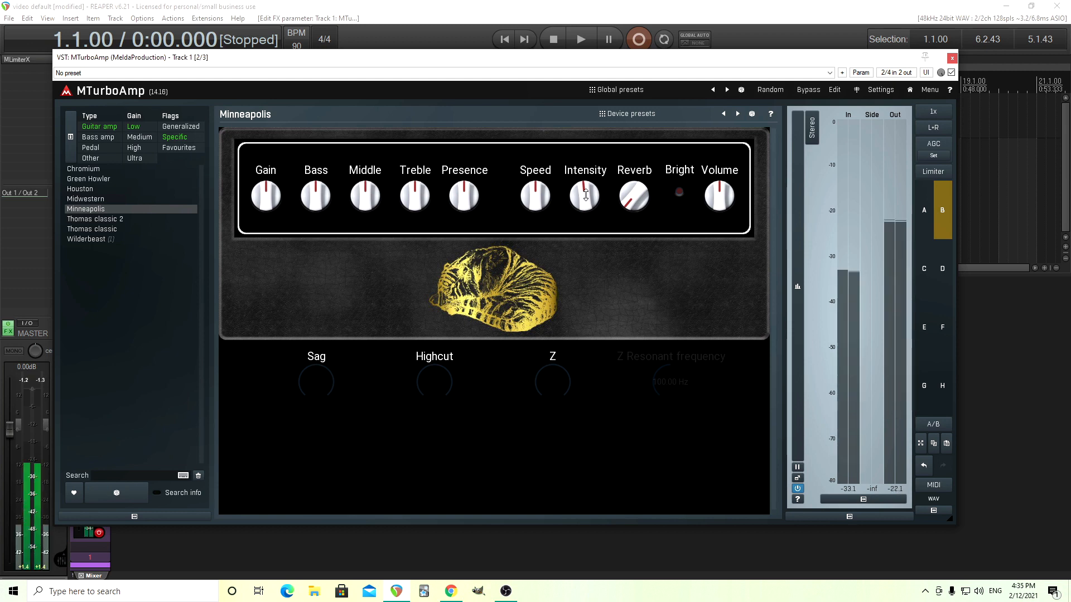
left_click_drag(586, 194, 592, 202)
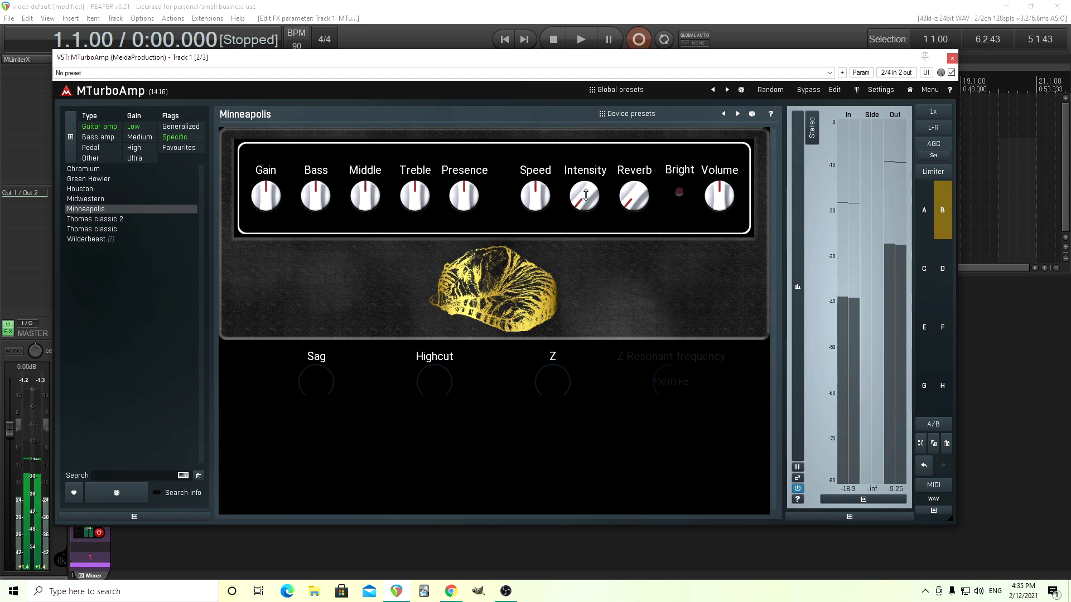
left_click(924, 232)
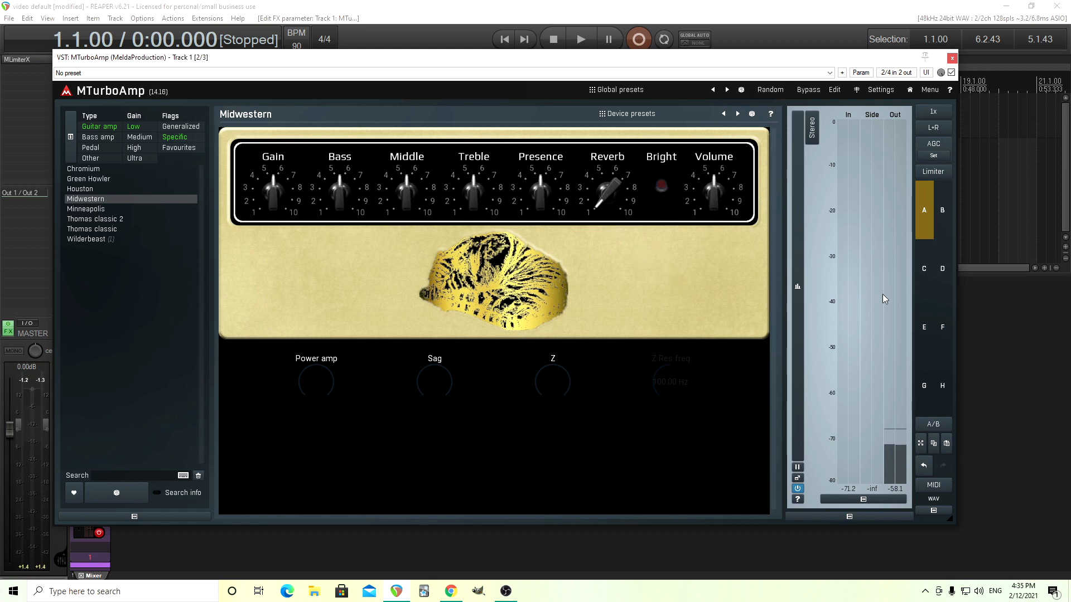
left_click(942, 210)
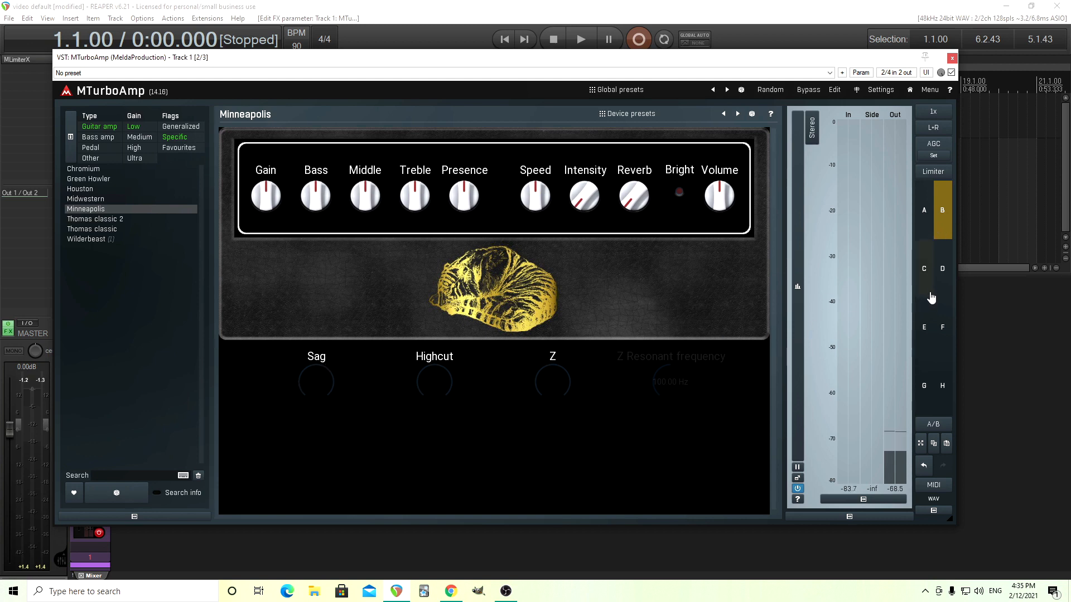
Switch to slot C and load the Default global preset to start from an empty device.
left_click(924, 273)
left_click(612, 92)
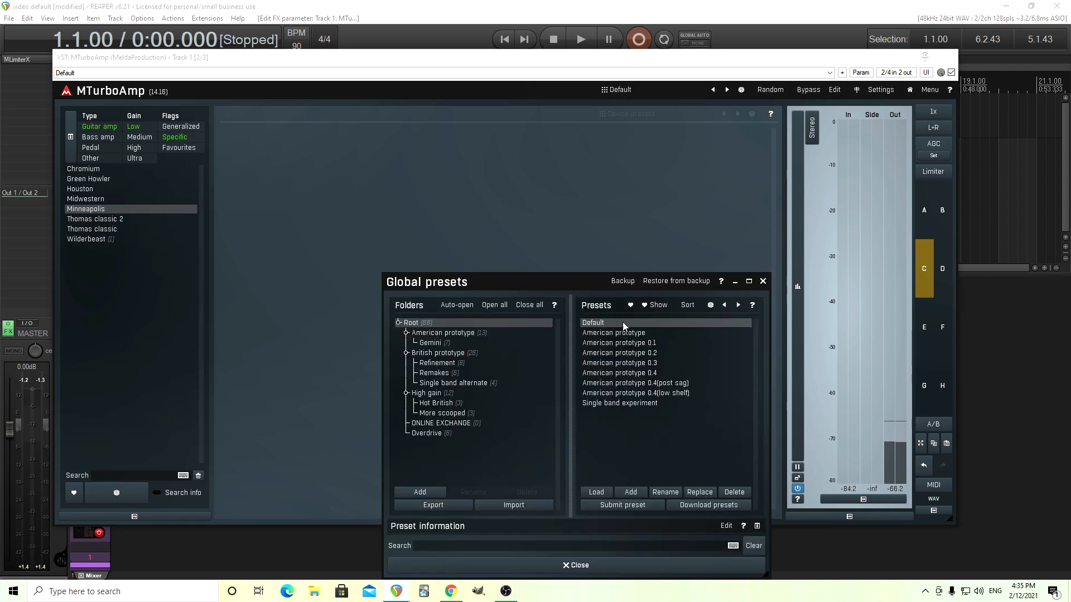
left_click(763, 282)
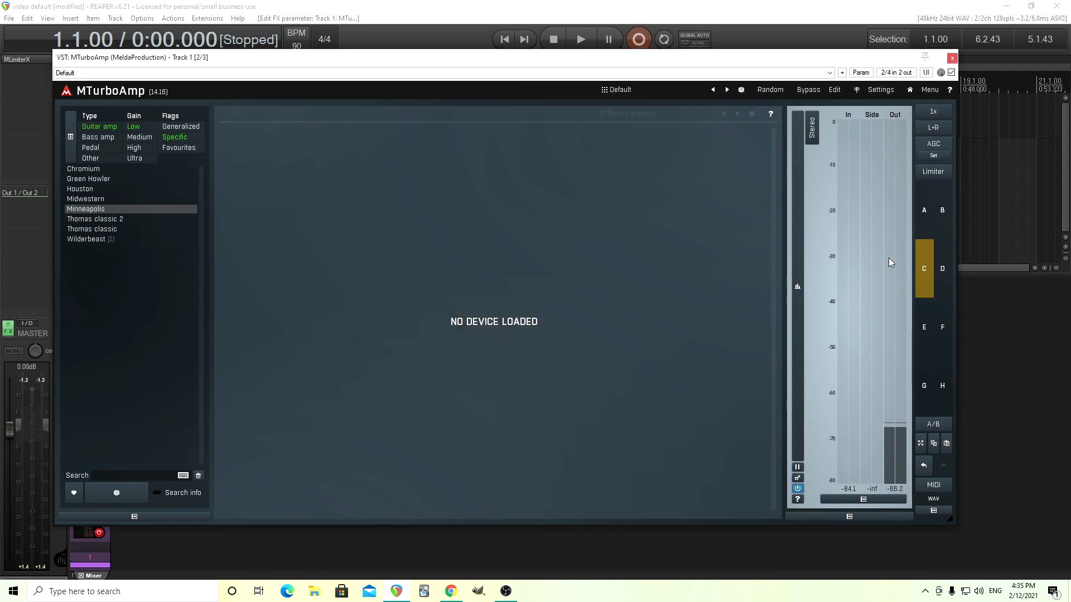
Enter edit mode, review the Output EQ section and show the Distortion section with Stages 1 and 2 enabled.
left_click(834, 94)
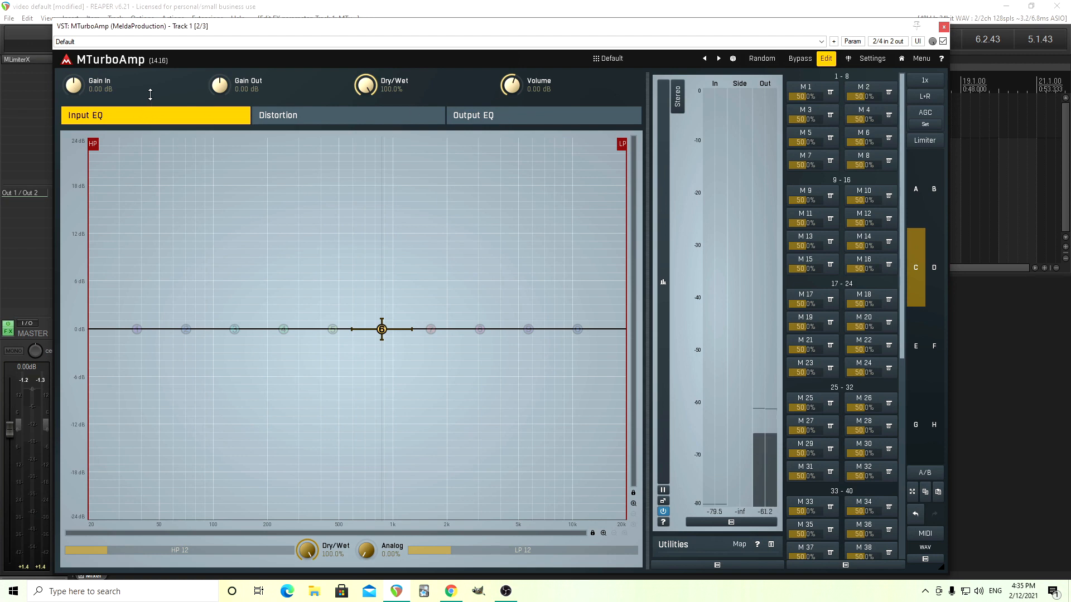
left_click(299, 120)
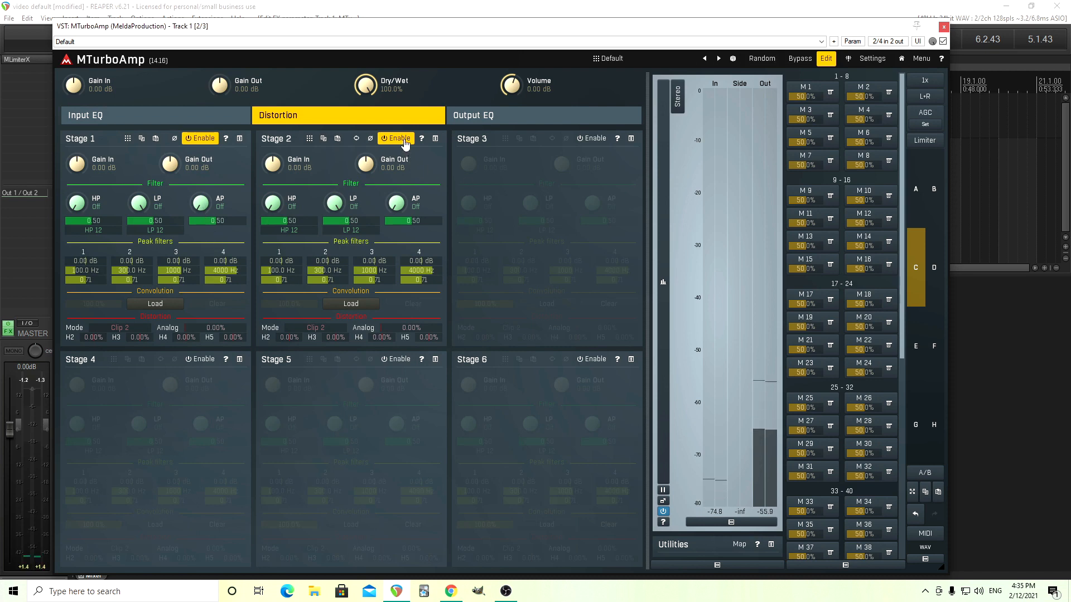
left_click(474, 121)
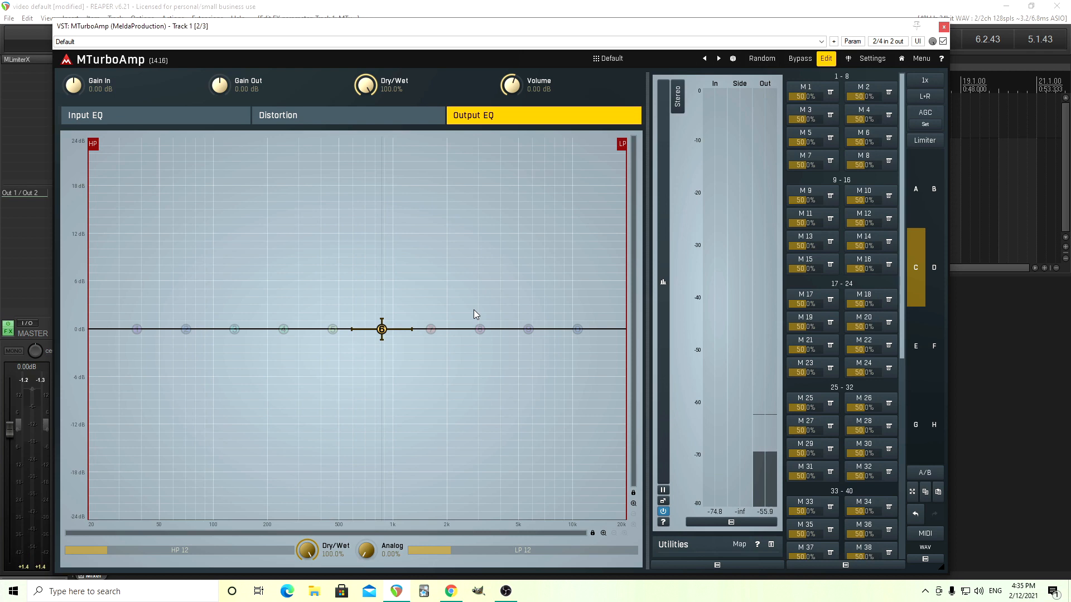
left_click(303, 122)
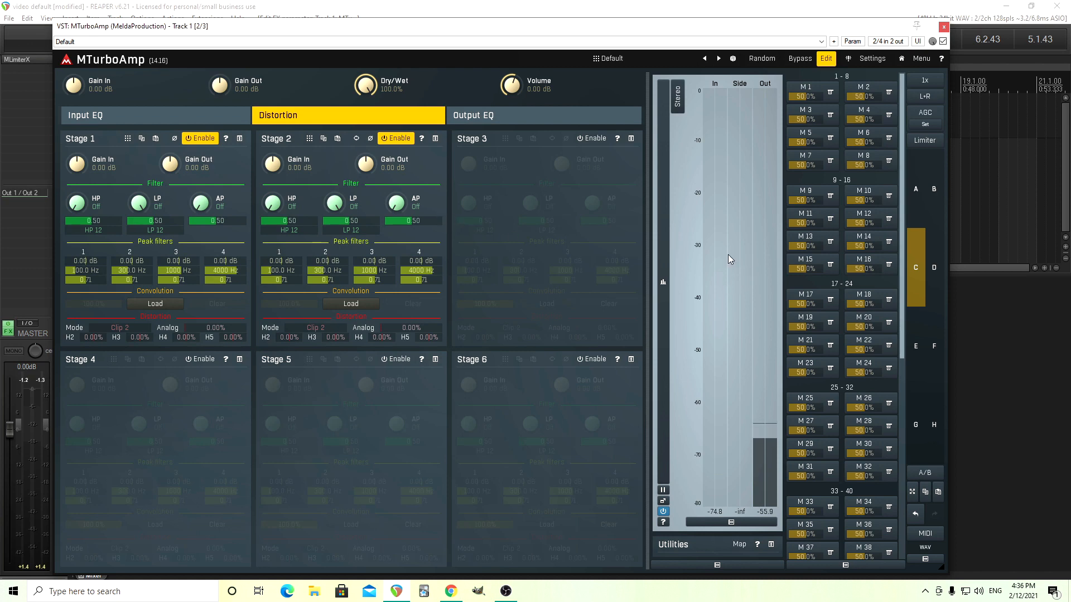
Turn on the limiter and make multiparameter 8 learn the main Gain Out control from -40 to +40 dB.
left_click(925, 141)
left_click(889, 163)
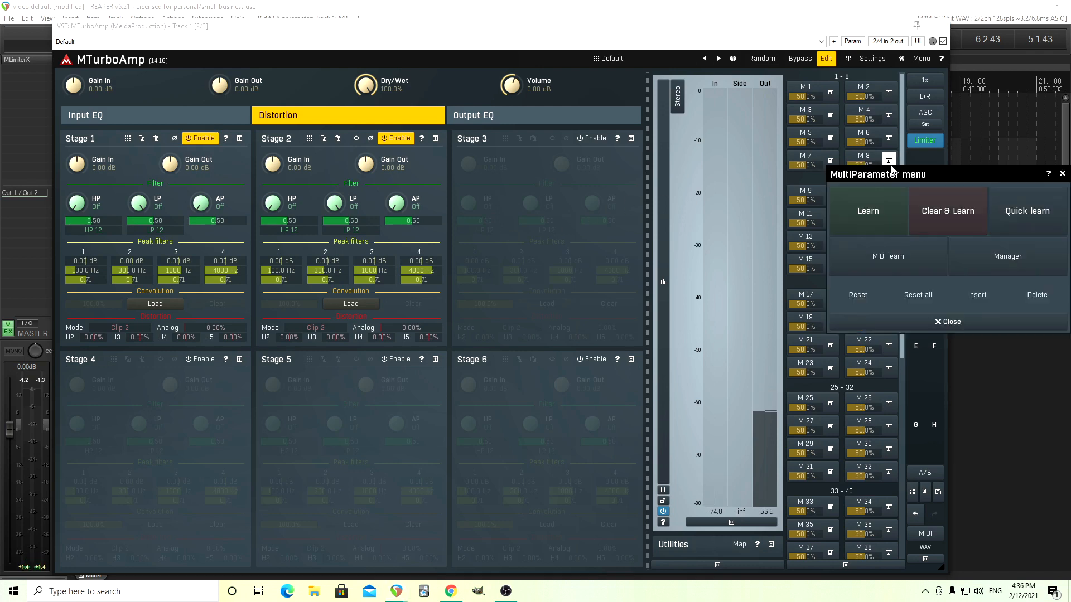
left_click(877, 214)
left_click_drag(222, 87, 222, 34)
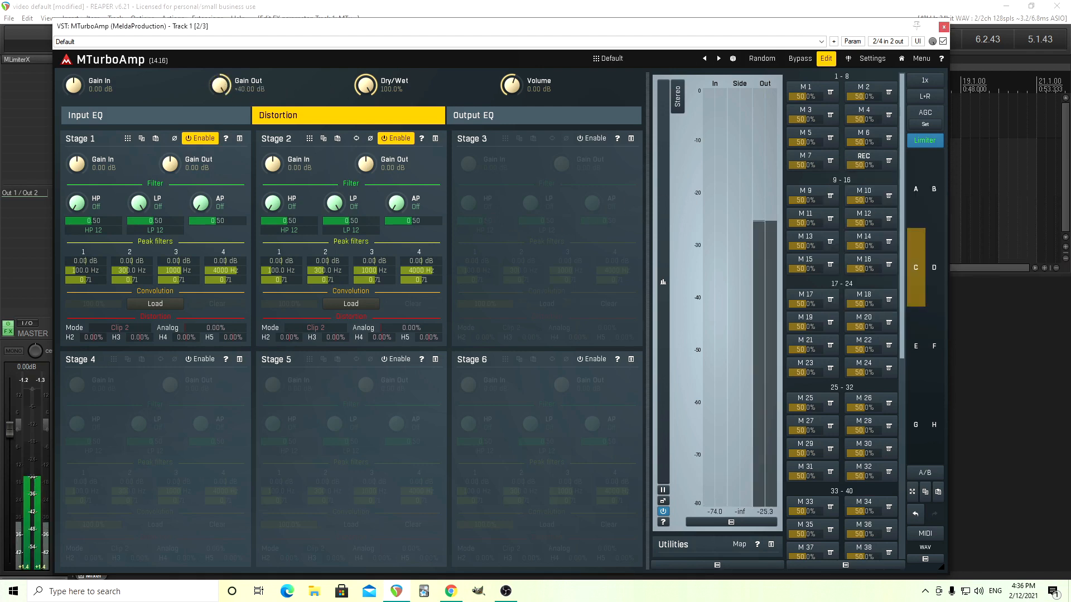
Name multiparameter 8 "Volume", assign it to the group "amp" and enable Same row.
left_click(860, 161)
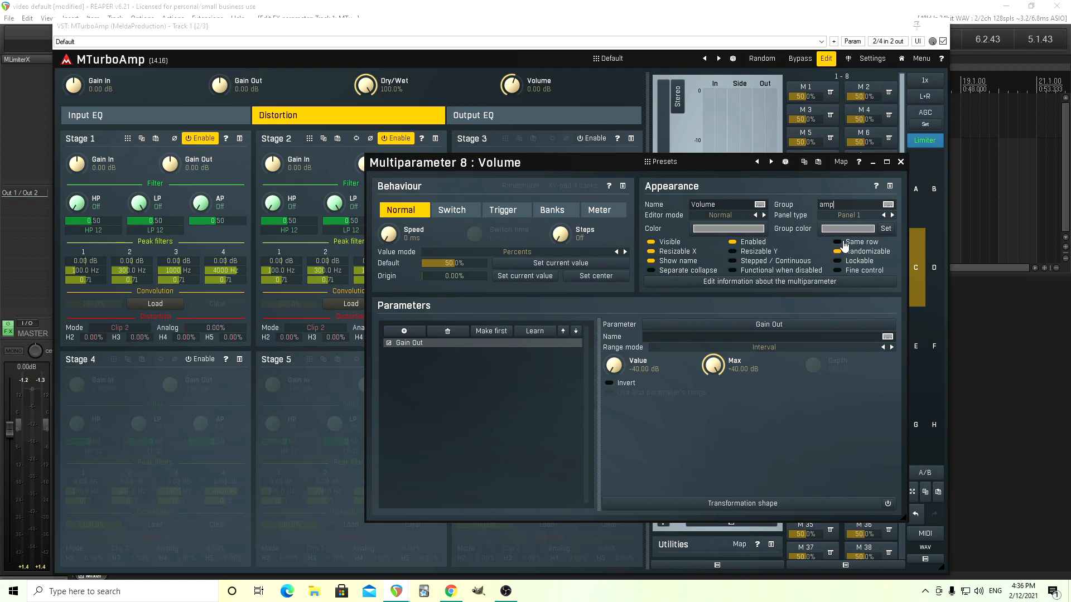
left_click(844, 246)
left_click(900, 161)
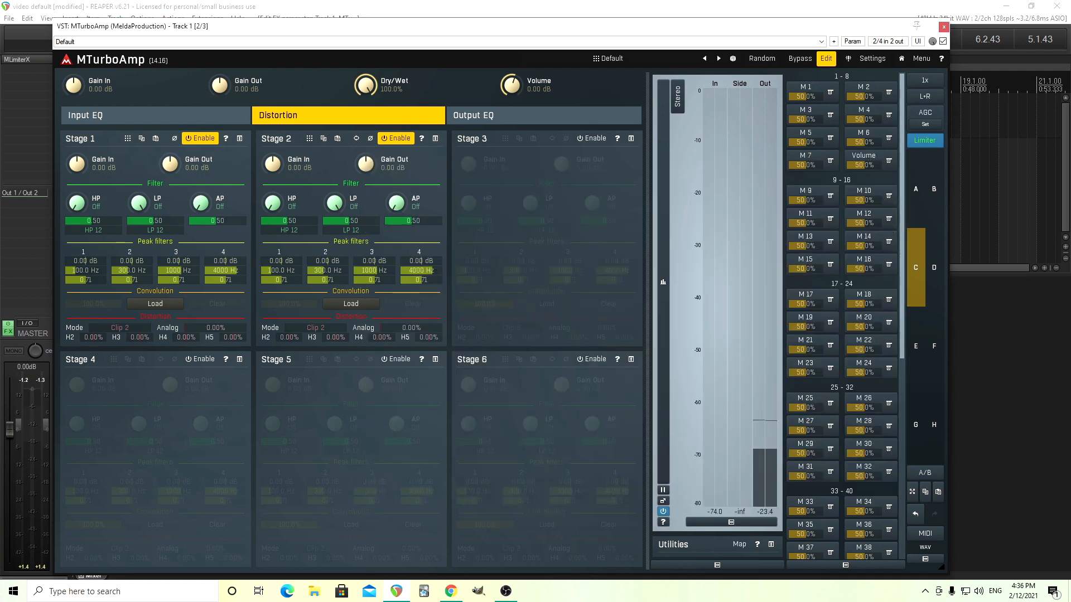
Set the value mode of the Volume multiparameter to By first parameter.
left_click(866, 158)
left_click(866, 159)
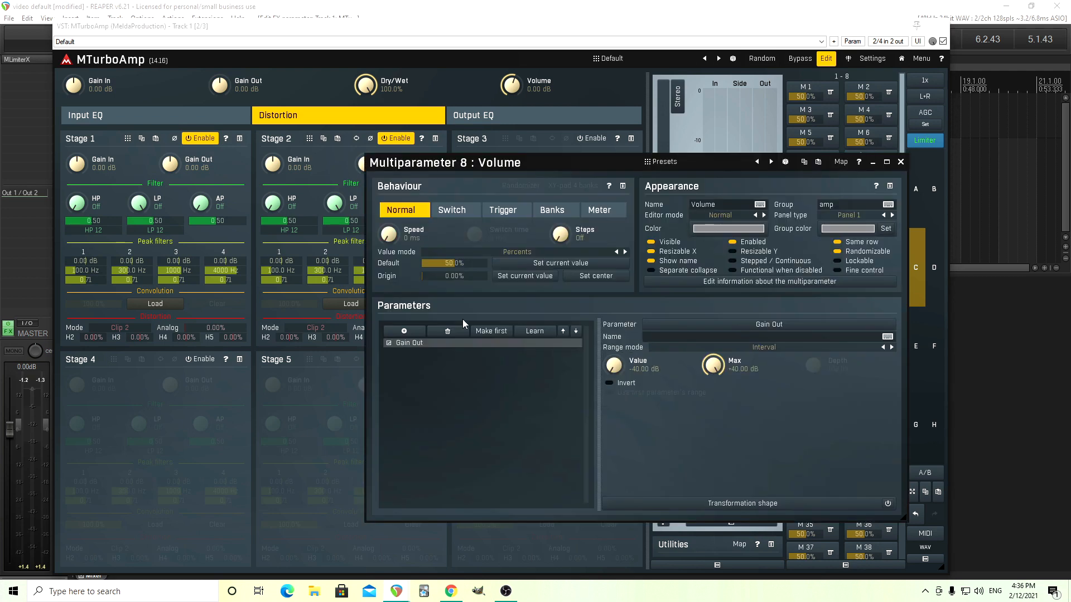
left_click(504, 255)
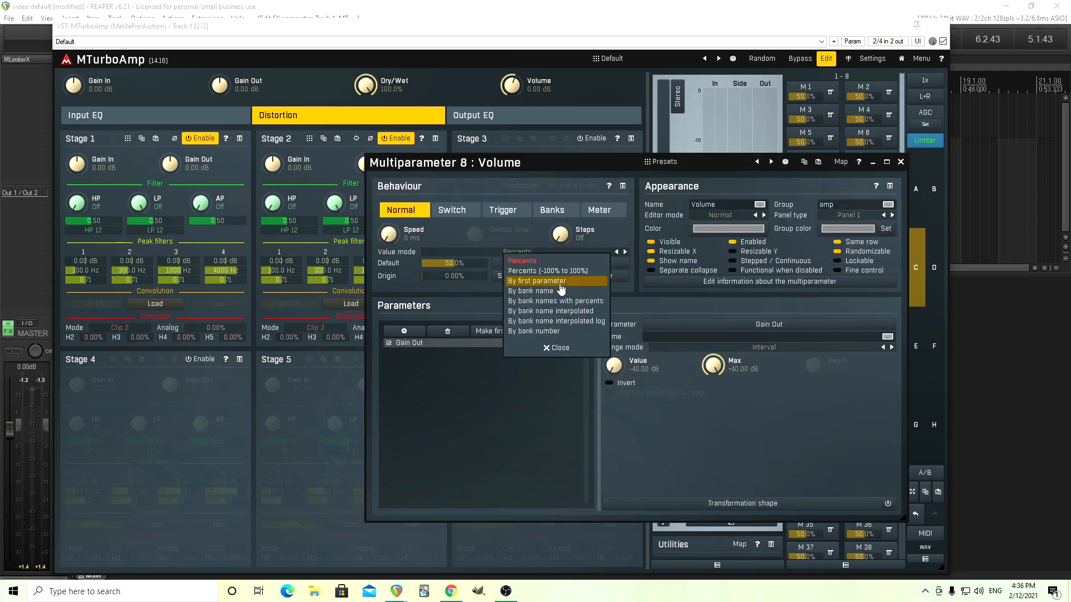
left_click(561, 287)
left_click(900, 162)
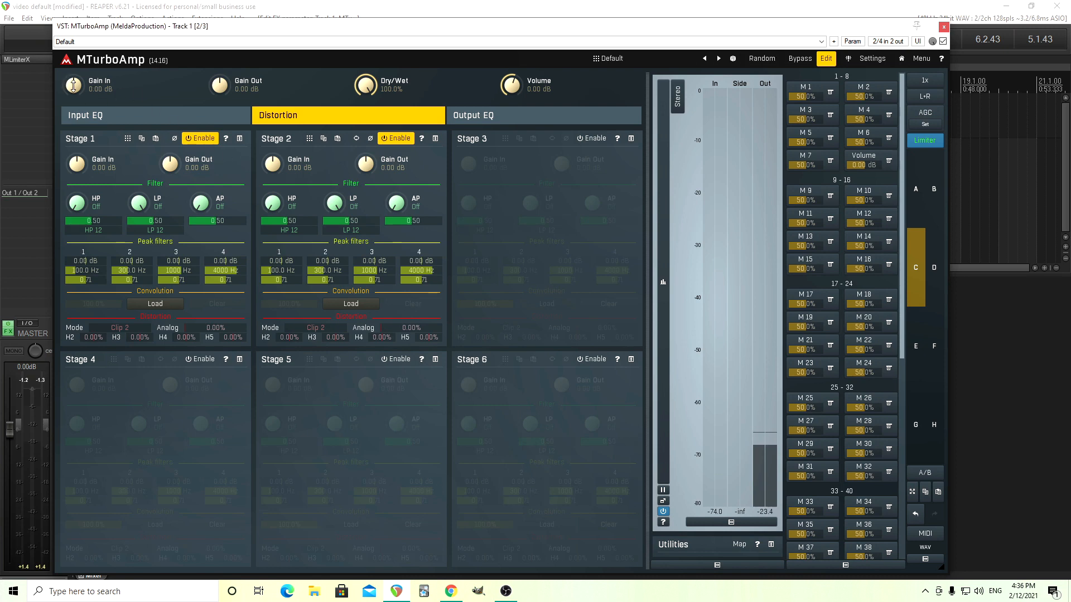
Make multiparameter 1 learn the main Gain In control.
left_click(831, 92)
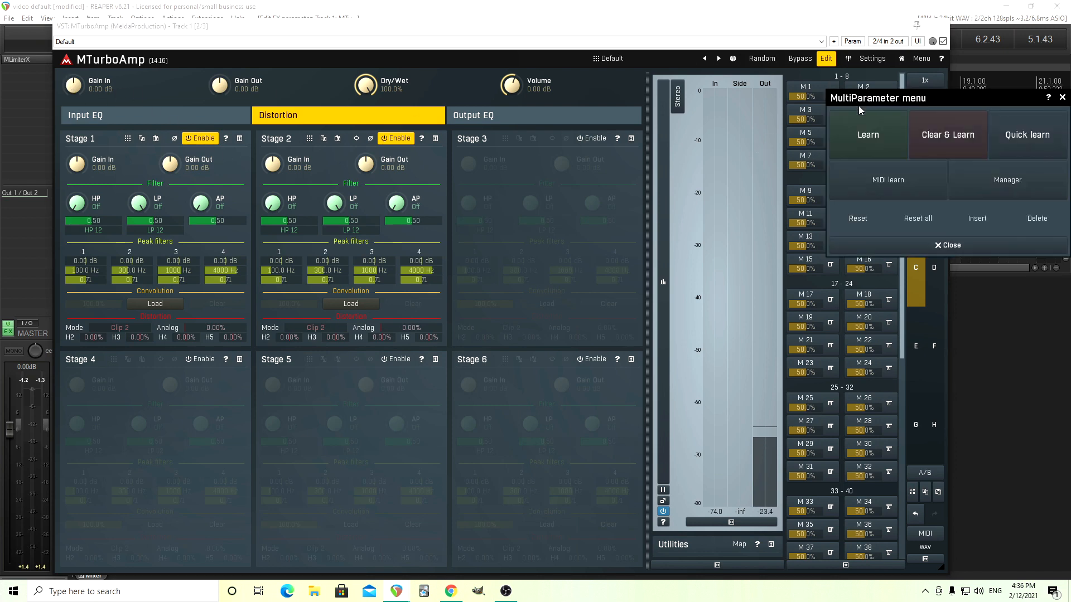
left_click(872, 134)
mouse_move(73, 84)
left_mouse_down()
mouse_move(73, 103)
mouse_move(73, 84)
left_mouse_up()
Open the multiparameter 1 settings and set the minimum value of its Gain In range to -15 dB.
left_click(812, 93)
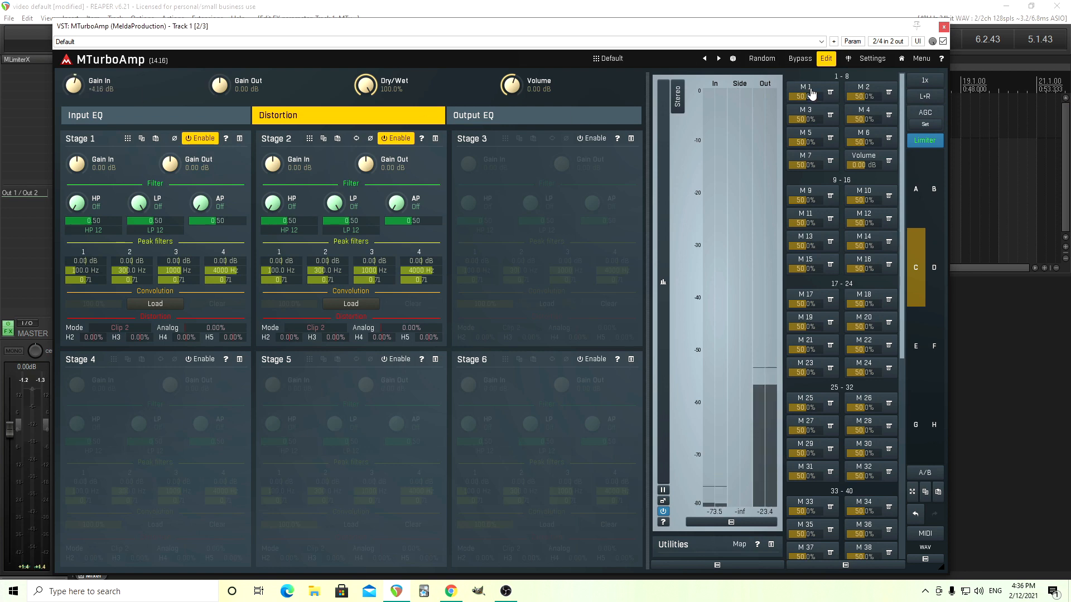
left_click(811, 92)
left_click_drag(638, 374, 638, 402)
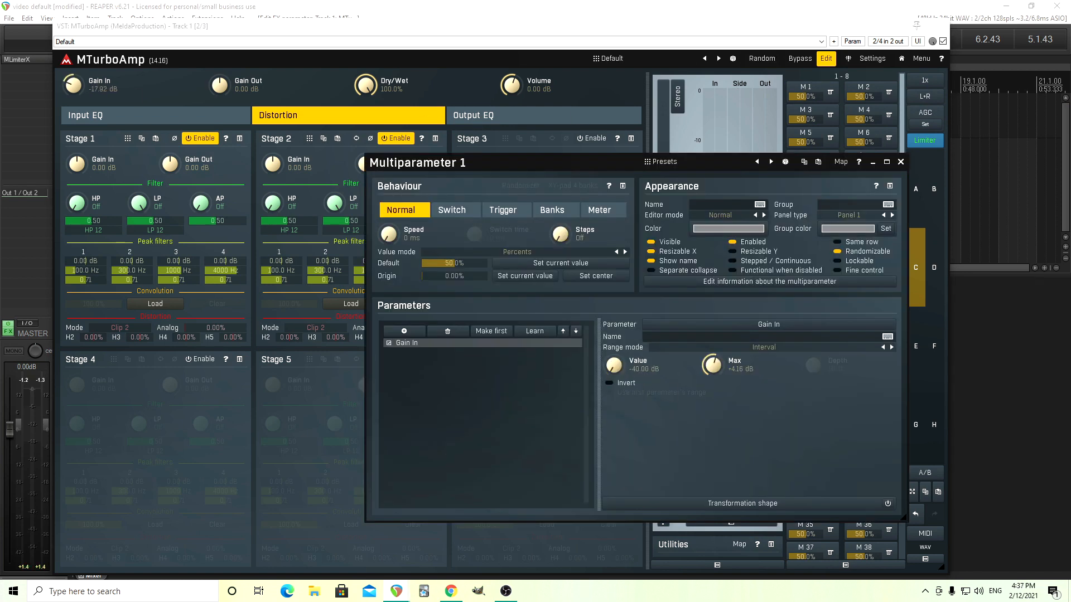
left_click_drag(615, 365, 614, 349)
double_click(615, 366)
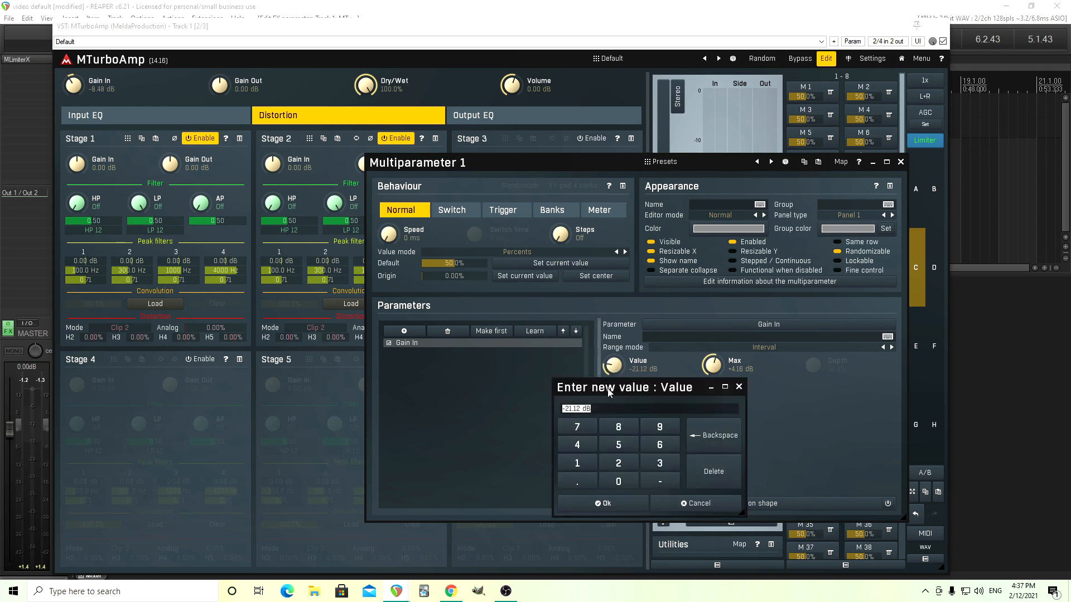
left_click(584, 471)
left_click(618, 446)
left_click(723, 439)
left_click(660, 481)
left_click(614, 503)
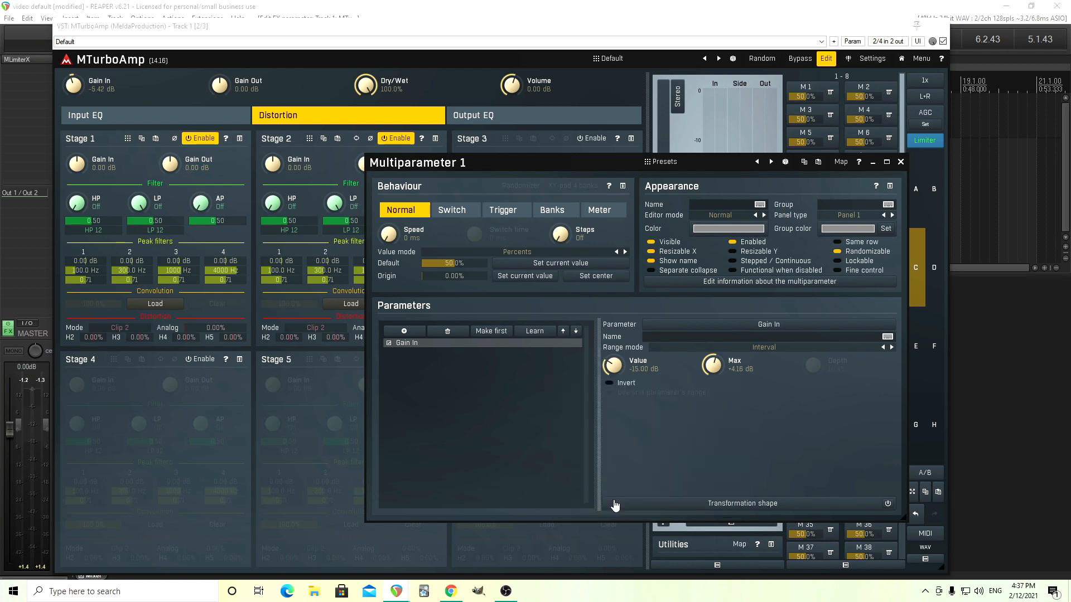
Set the maximum of multiparameter 1's Gain In range to 15 dB and close its settings.
double_click(717, 369)
left_click(677, 463)
left_click(718, 445)
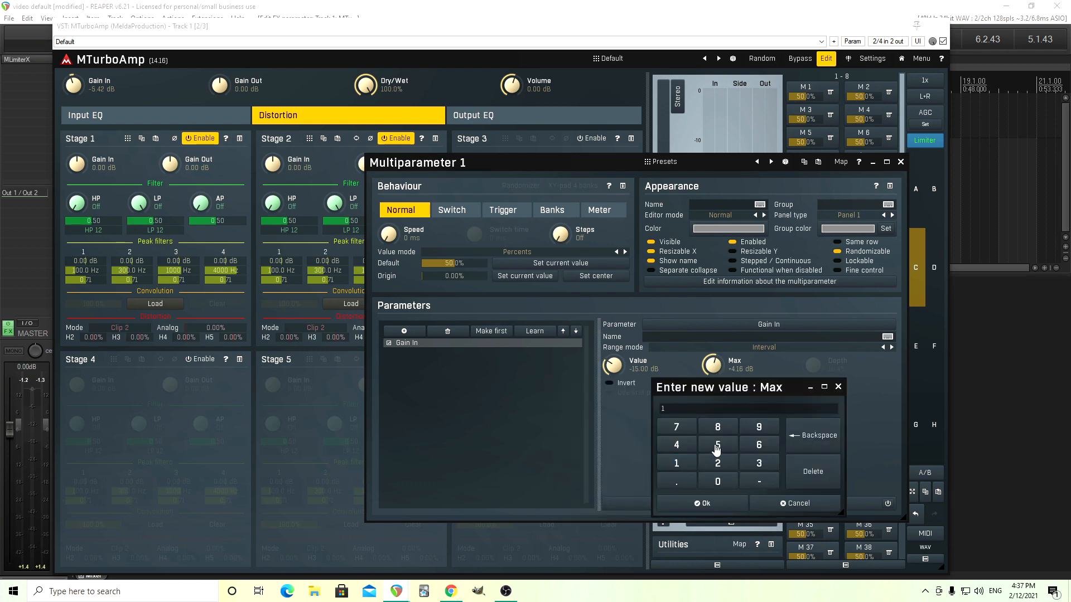
left_click(722, 504)
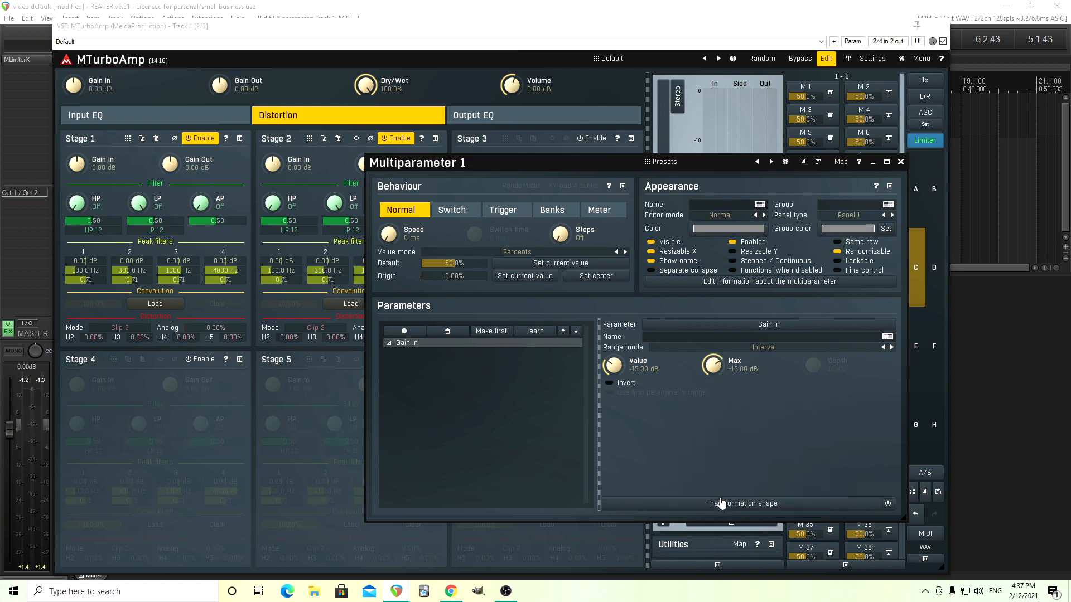
left_click(900, 163)
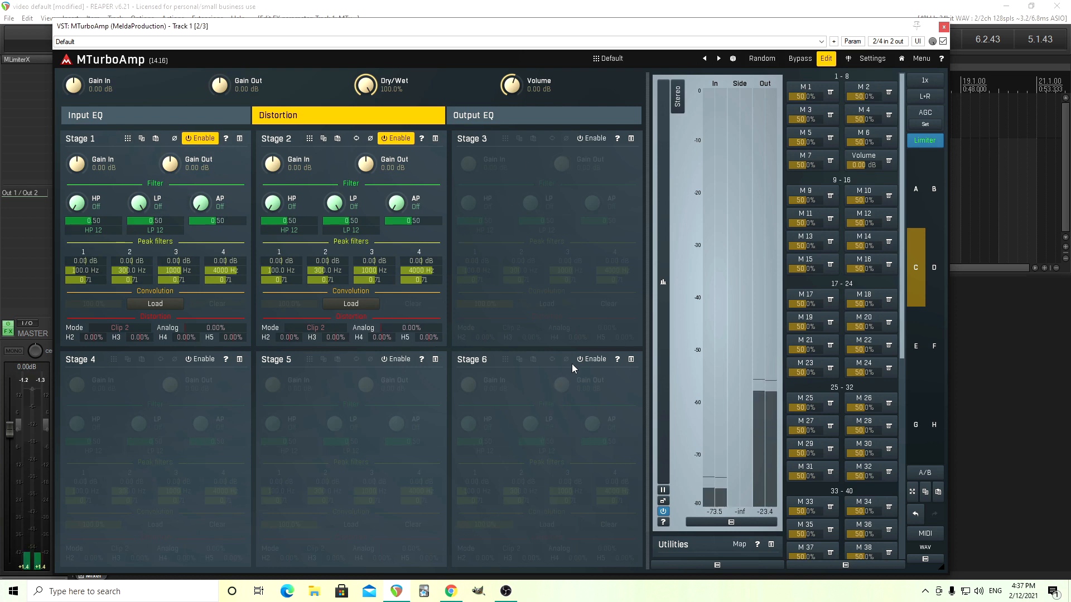
Enable distortion stage 6.
left_click(586, 359)
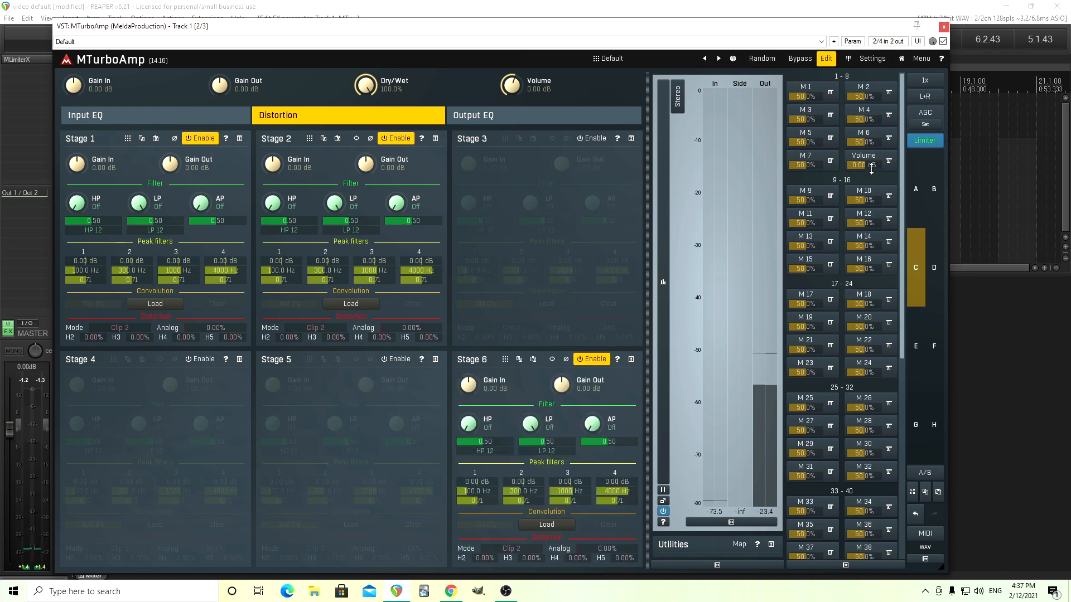
Try the Volume multiparameter at -10.88 dB with multiparameter 1 at 100%, and return multiparameter 1 to 50%.
mouse_move(872, 165)
left_mouse_down()
mouse_move(873, 179)
mouse_move(879, 166)
left_mouse_up()
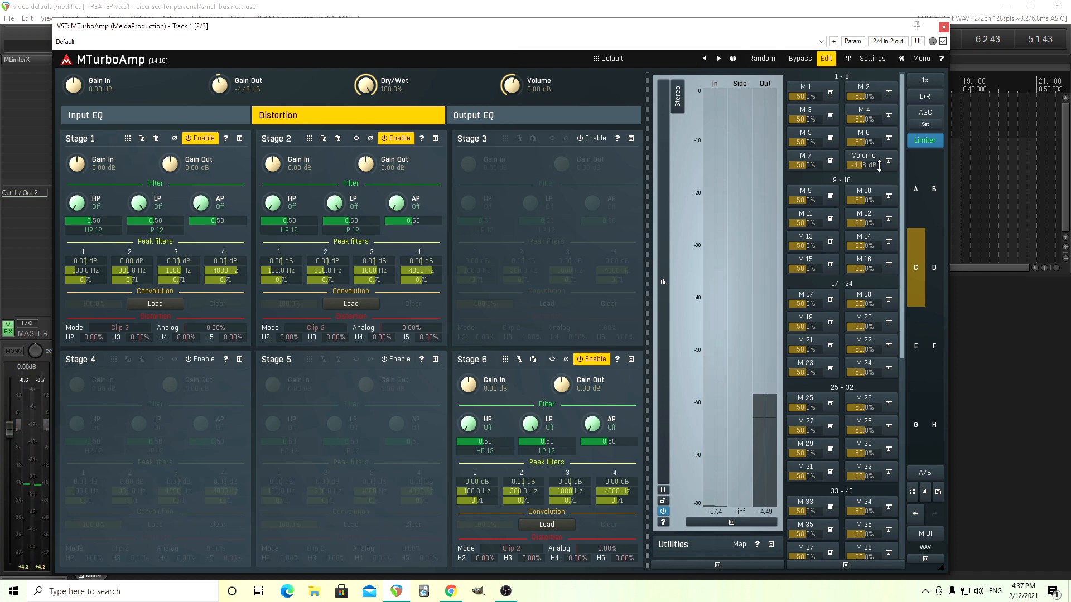
scroll(879, 165, "down", 5)
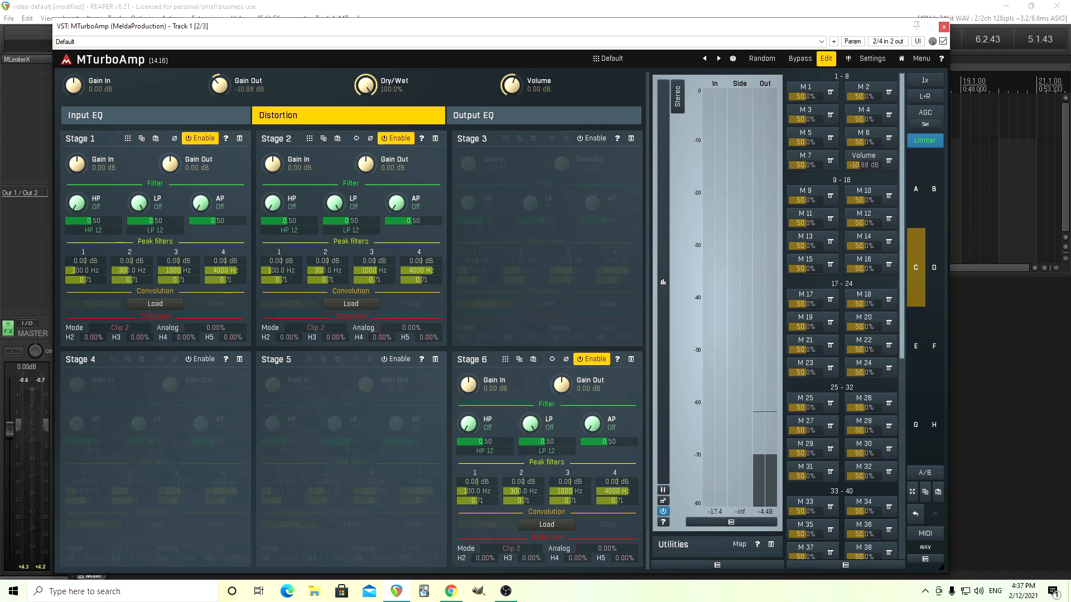
scroll(814, 97, "up", 10)
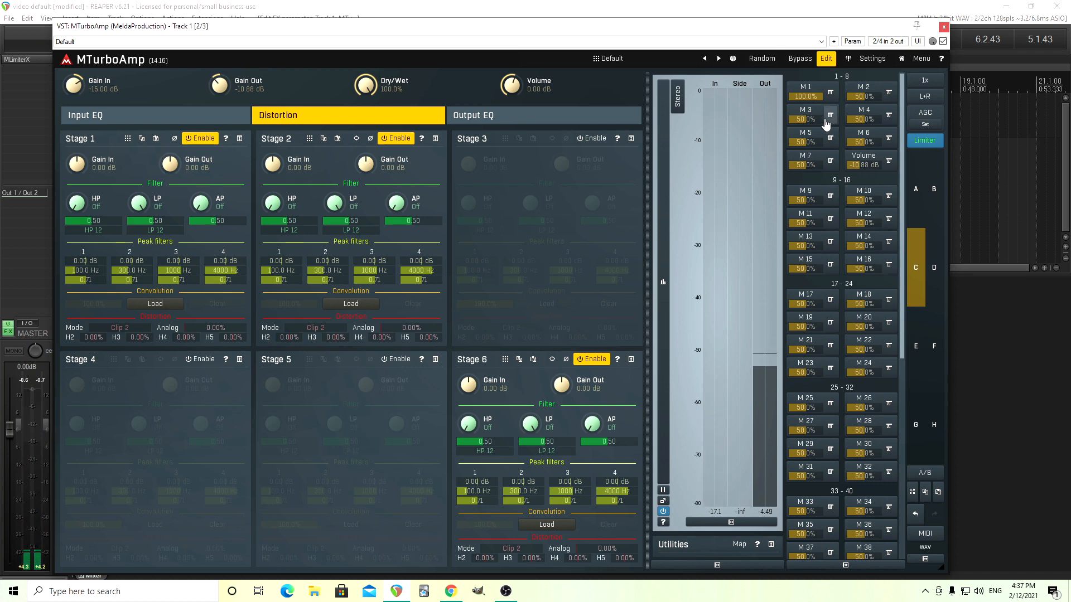
double_click(810, 96)
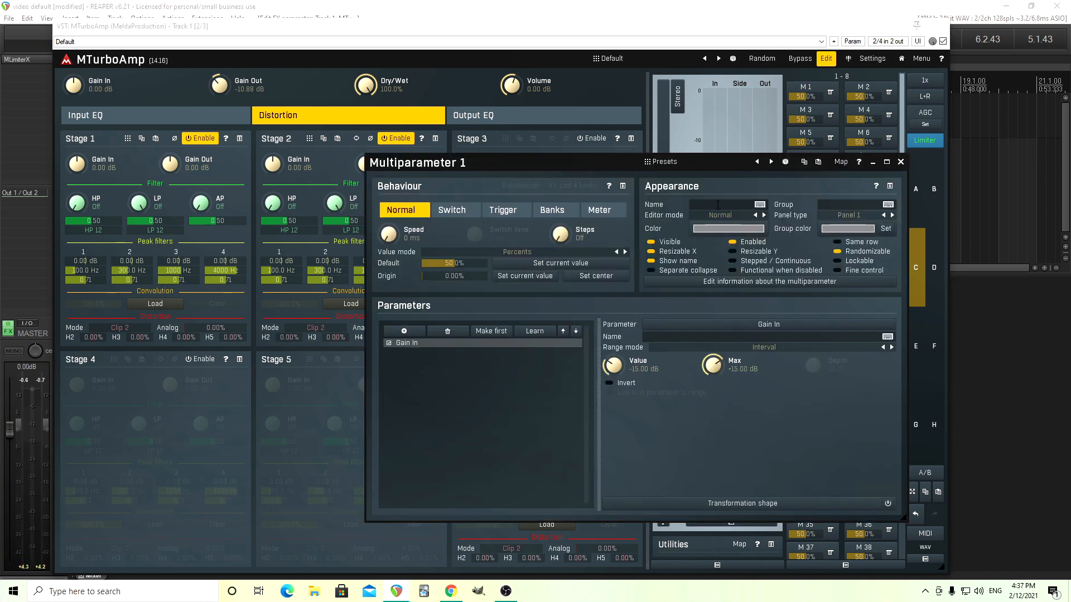
Name multiparameter 1 "Gain" in its settings and close them.
type("Gain")
left_click(854, 240)
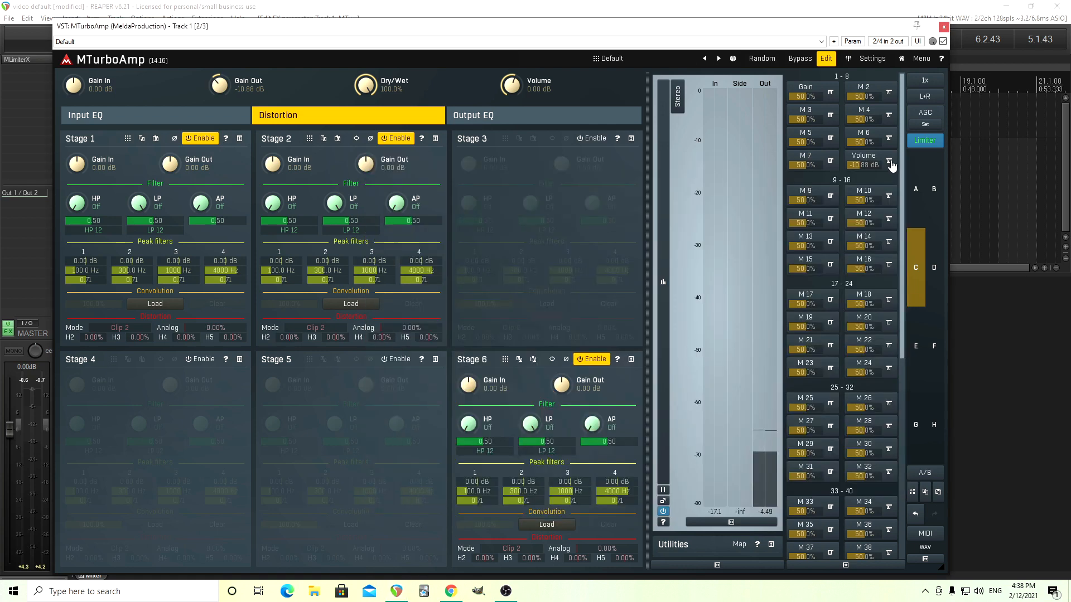
left_click(899, 162)
Leave edit mode to view the amp's simple controls, reset Volume to 0.00 dB, and return to edit mode.
left_click(826, 60)
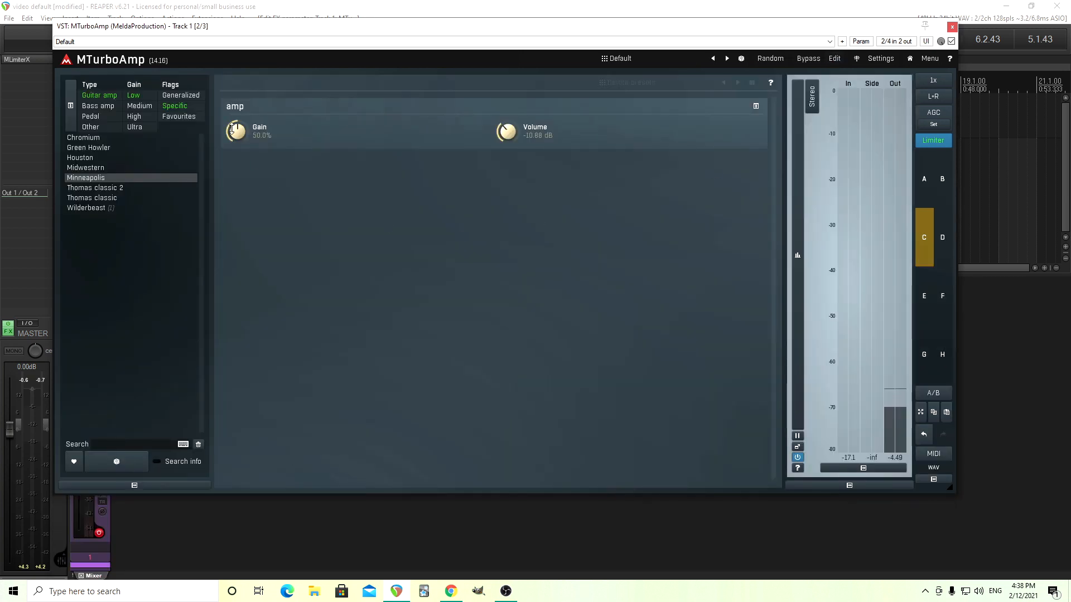
double_click(509, 134)
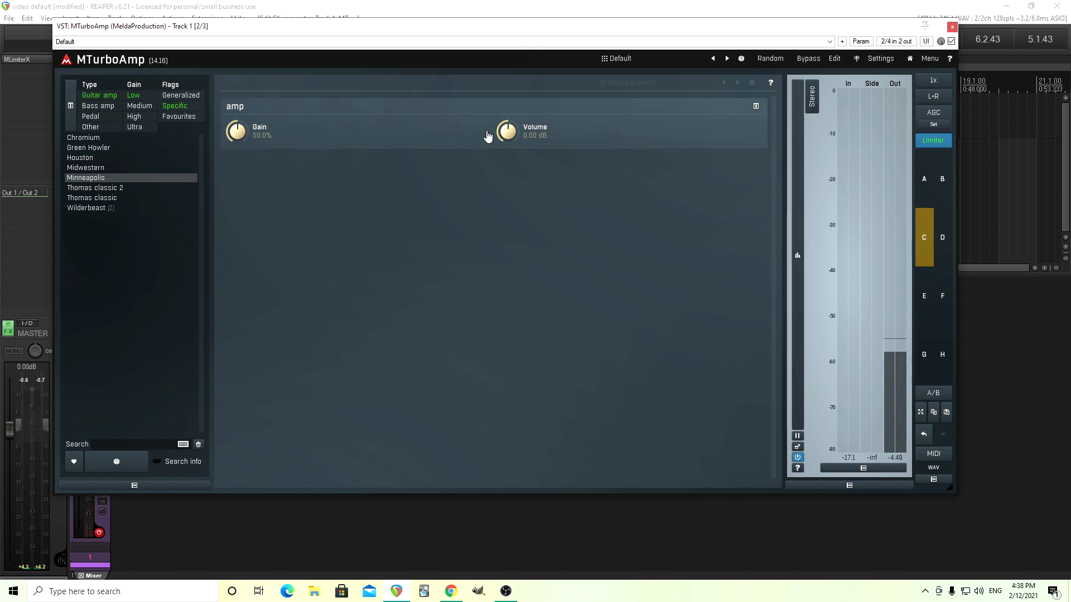
left_click(834, 58)
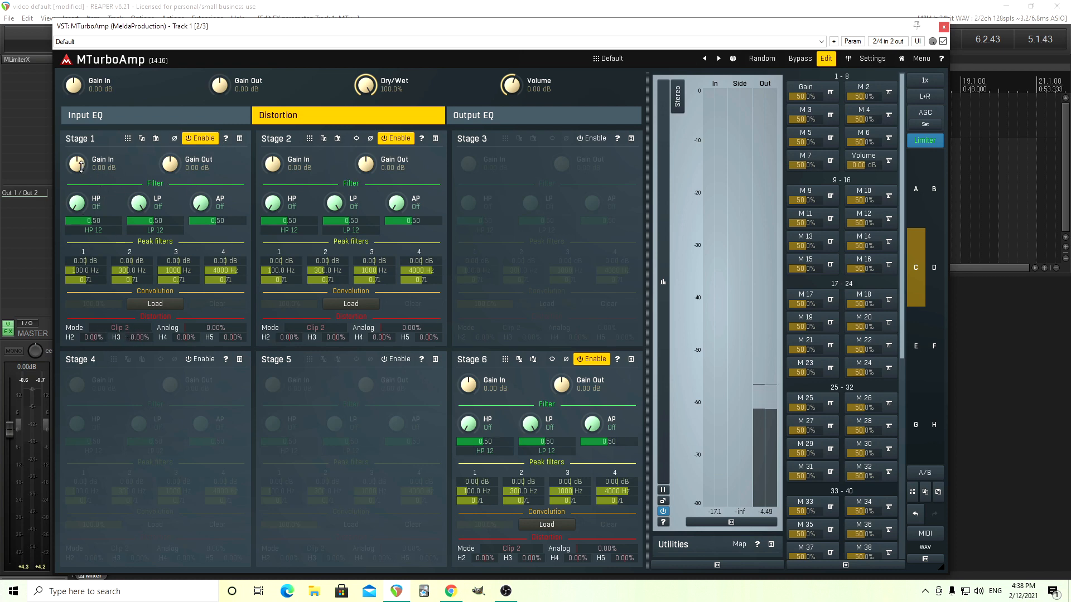
Set the distortion mode to Soft 3 for stage 1, Soft 4 for stage 2 and Clip 1 for stage 6.
left_click(119, 330)
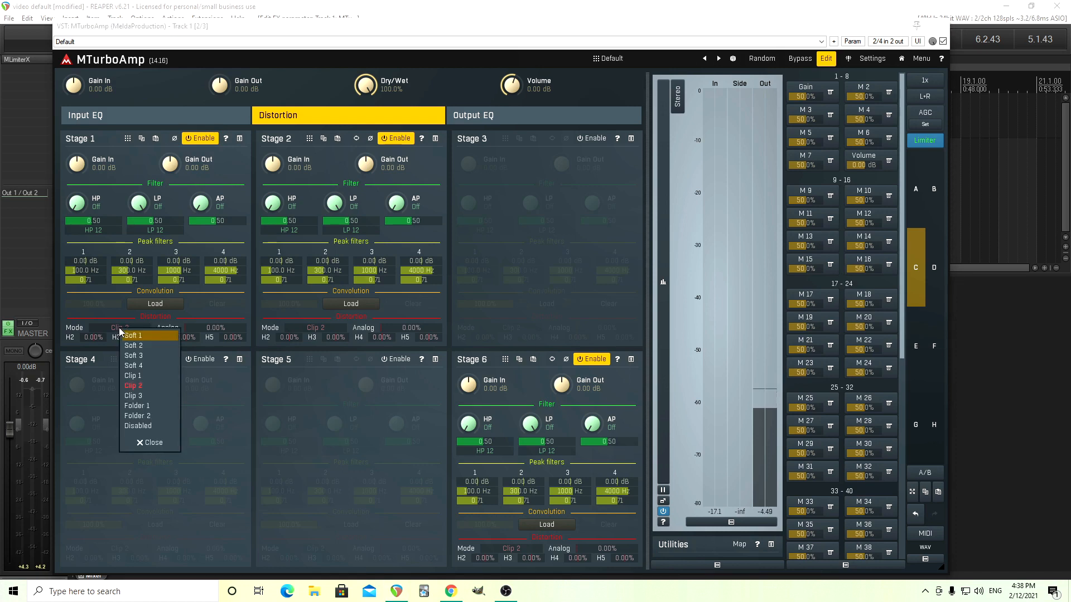
left_click(153, 356)
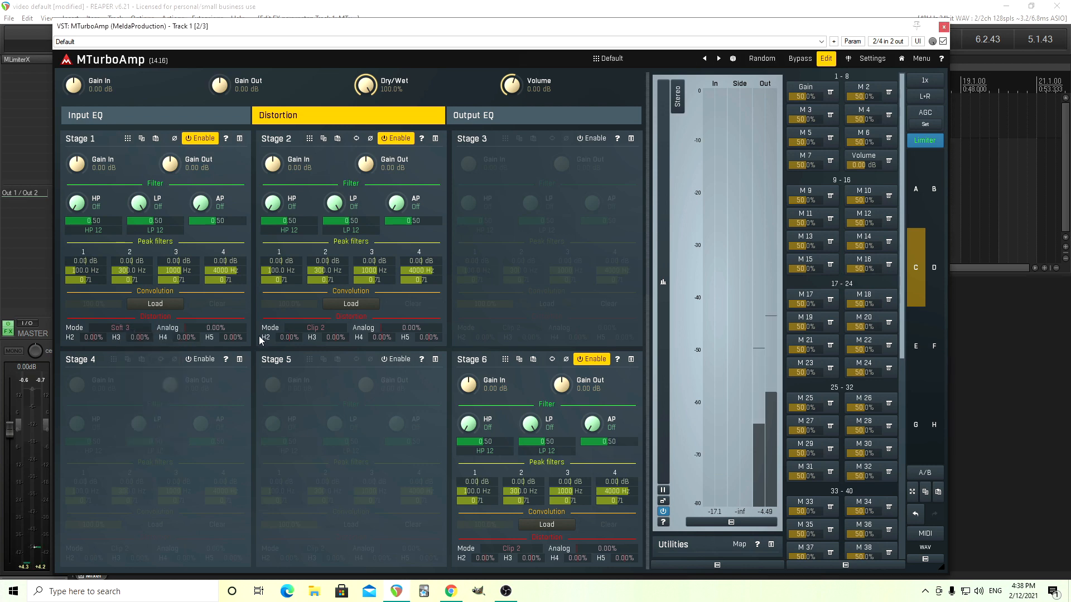
left_click(315, 327)
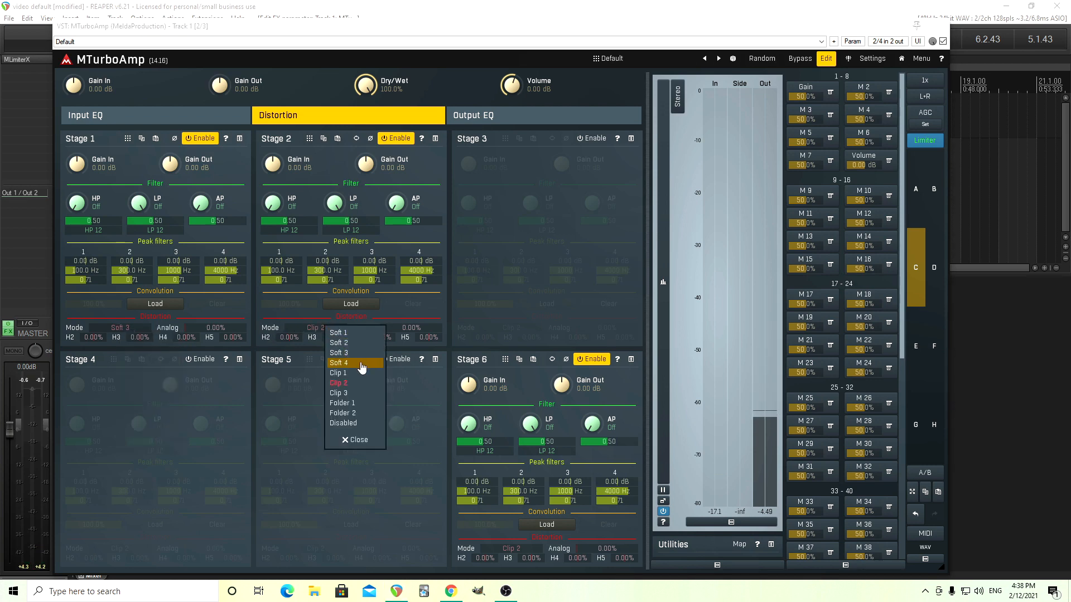
left_click(360, 364)
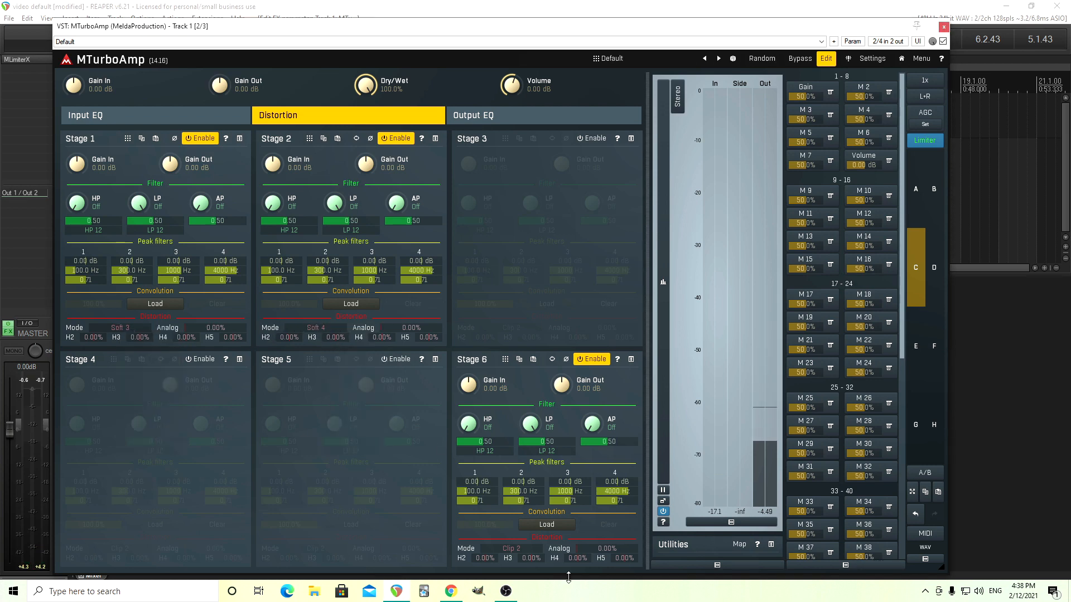
left_click(521, 549)
left_click(542, 504)
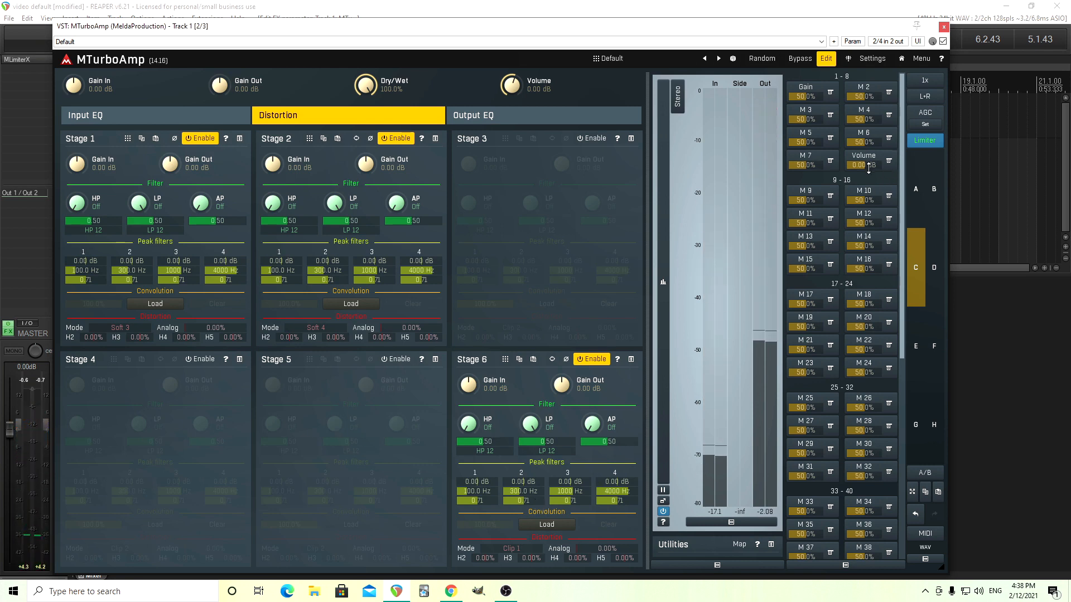
Test the distortion with Volume at -13.44 dB and Gain at 100%, and reset both multiparameters to their defaults.
left_click_drag(868, 167, 868, 189)
left_click_drag(812, 97, 814, 48)
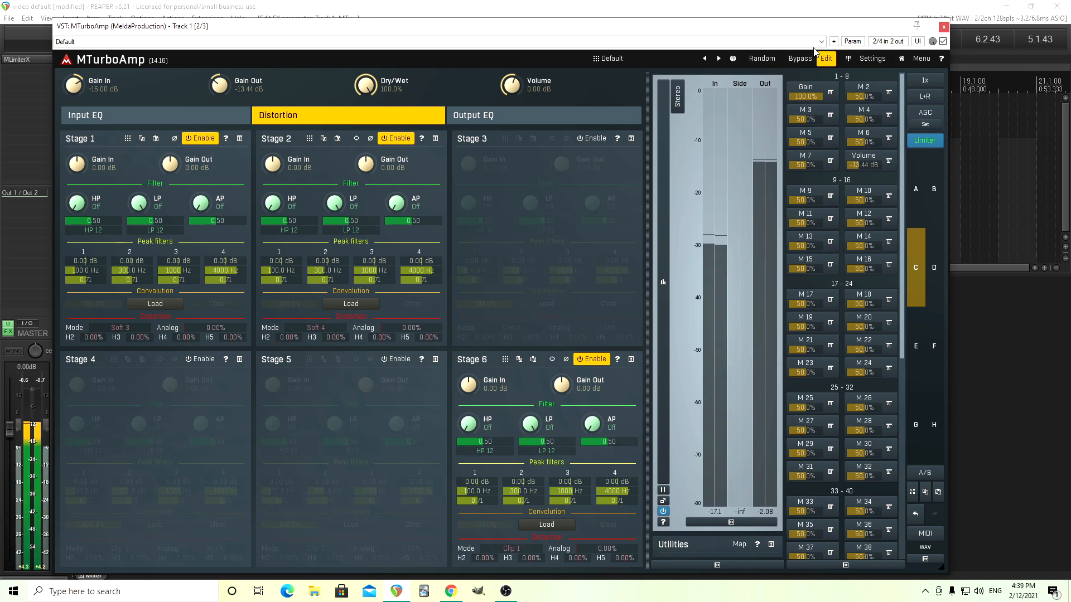
double_click(864, 170)
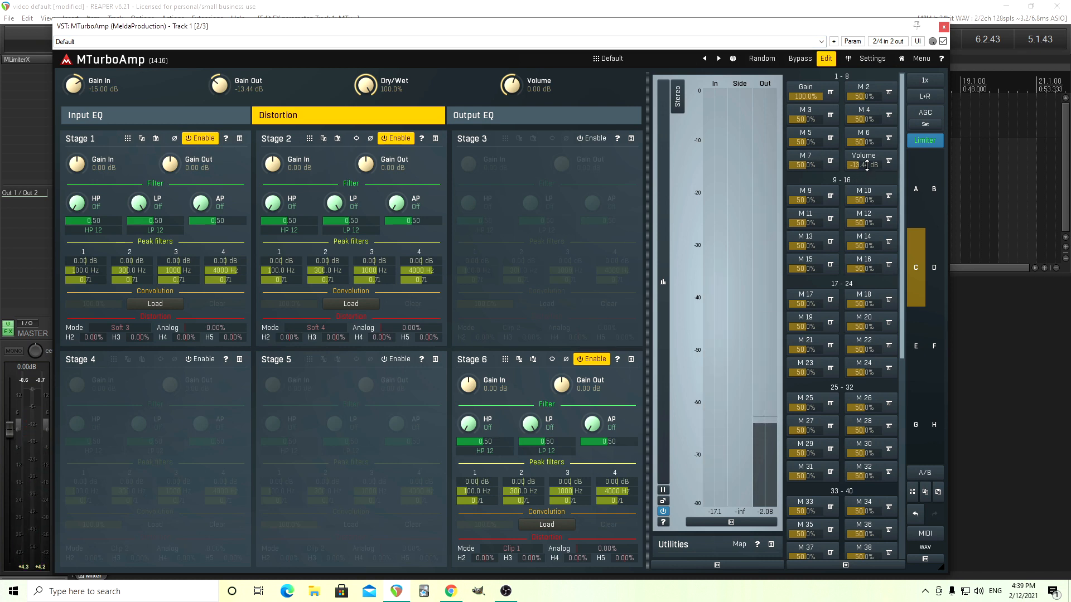
double_click(815, 98)
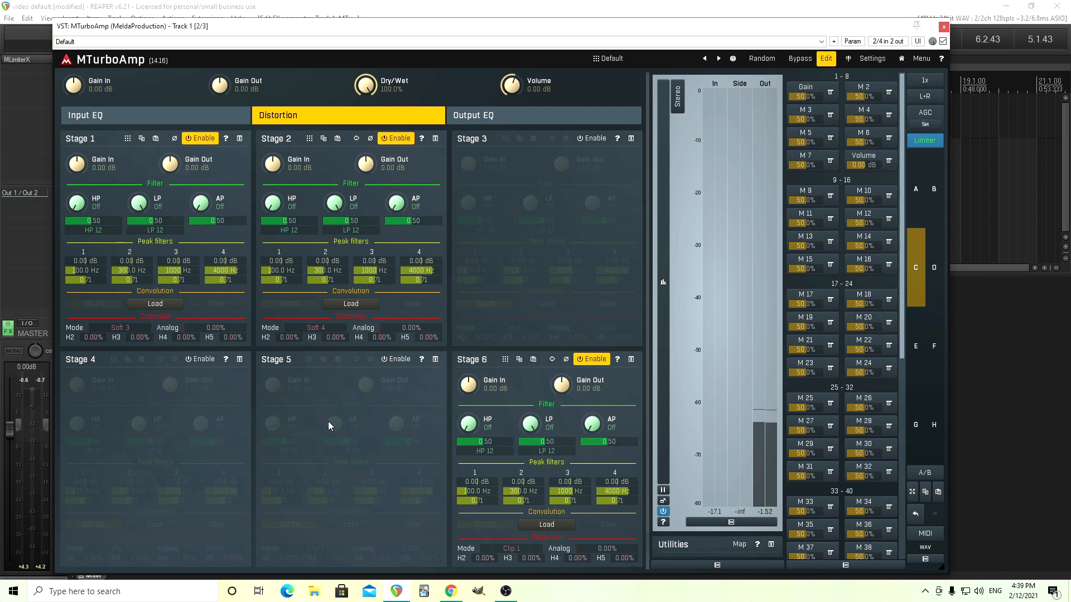
Make band 1 of the Input EQ a high-pass filter with slope 2 and a frequency of 75.31 Hz.
left_click(136, 116)
left_click(285, 115)
left_click(136, 122)
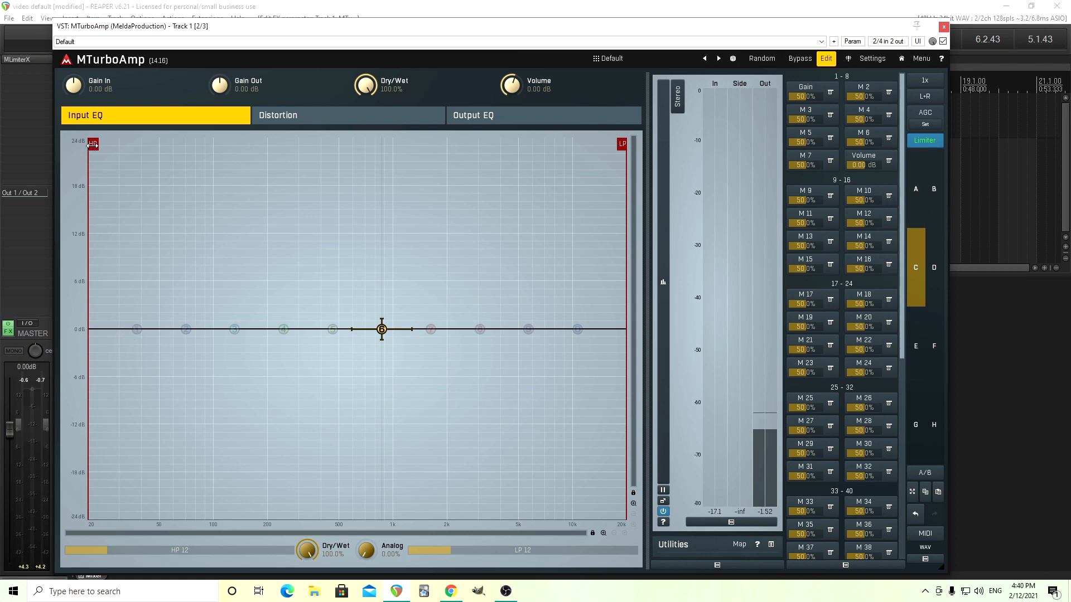
mouse_move(91, 147)
left_mouse_down()
mouse_move(221, 152)
mouse_move(89, 154)
left_mouse_up()
double_click(136, 330)
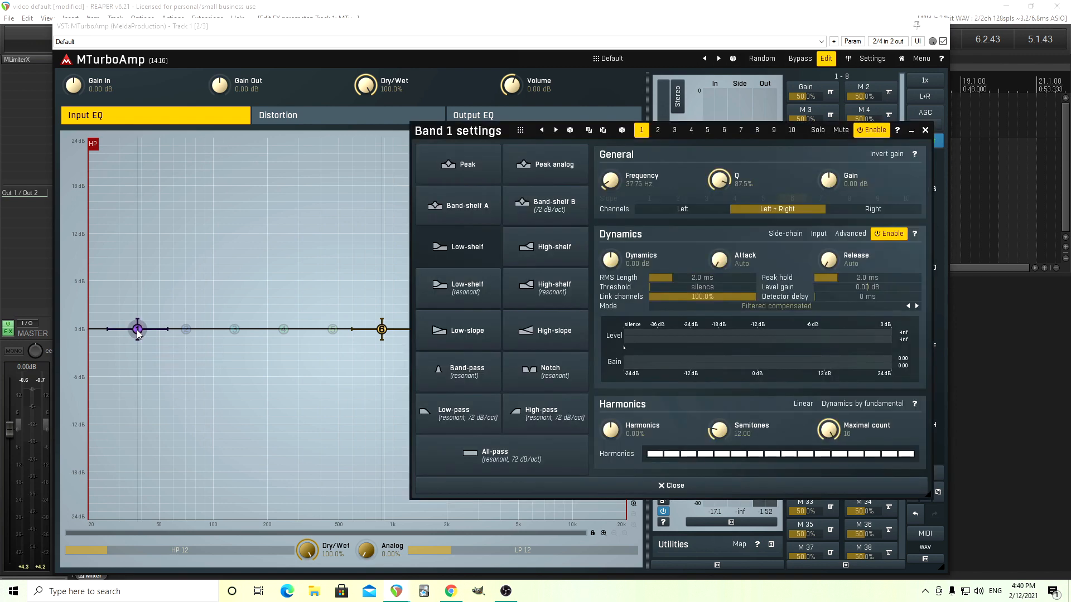
left_click(562, 424)
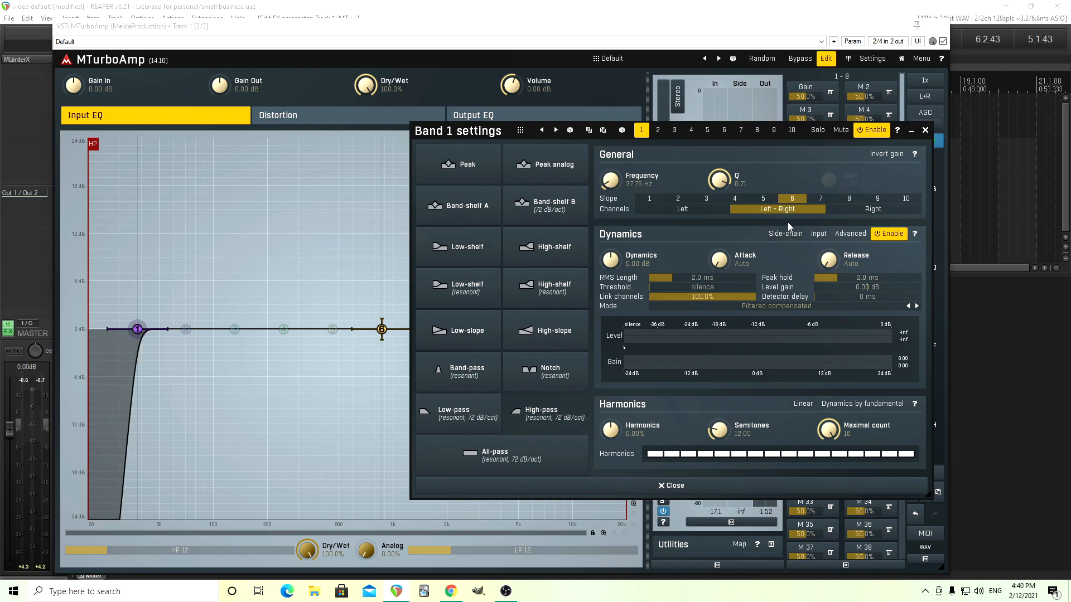
left_click(679, 199)
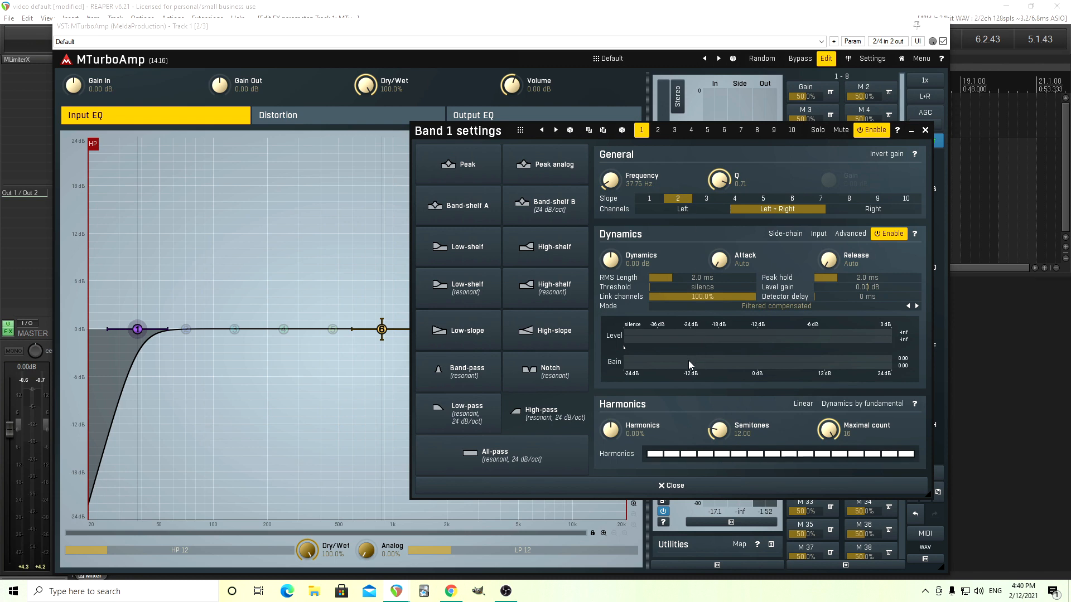
left_click_drag(599, 188, 599, 171)
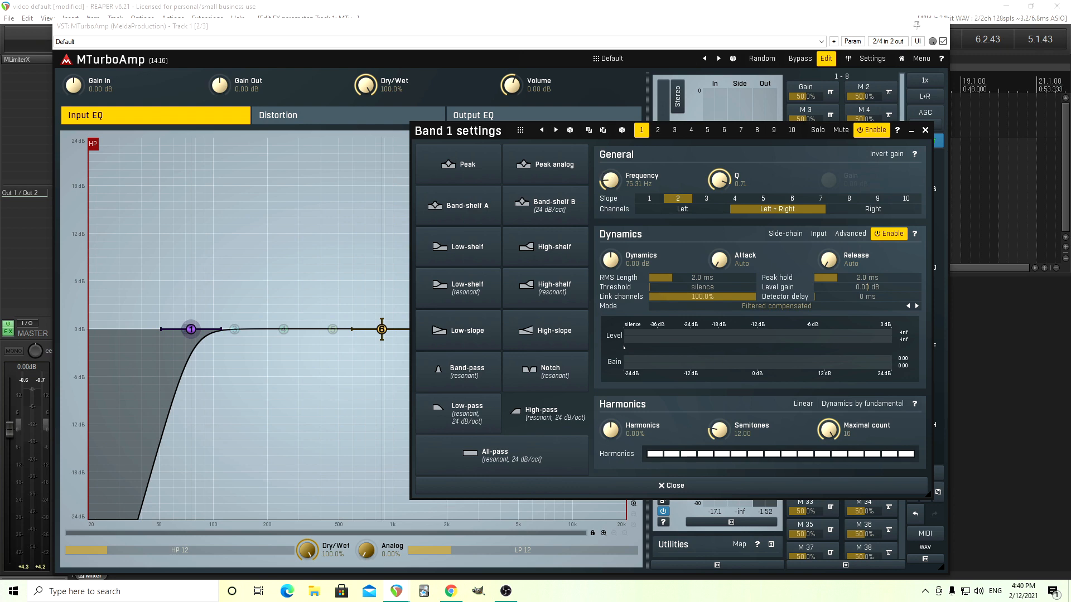
double_click(608, 170)
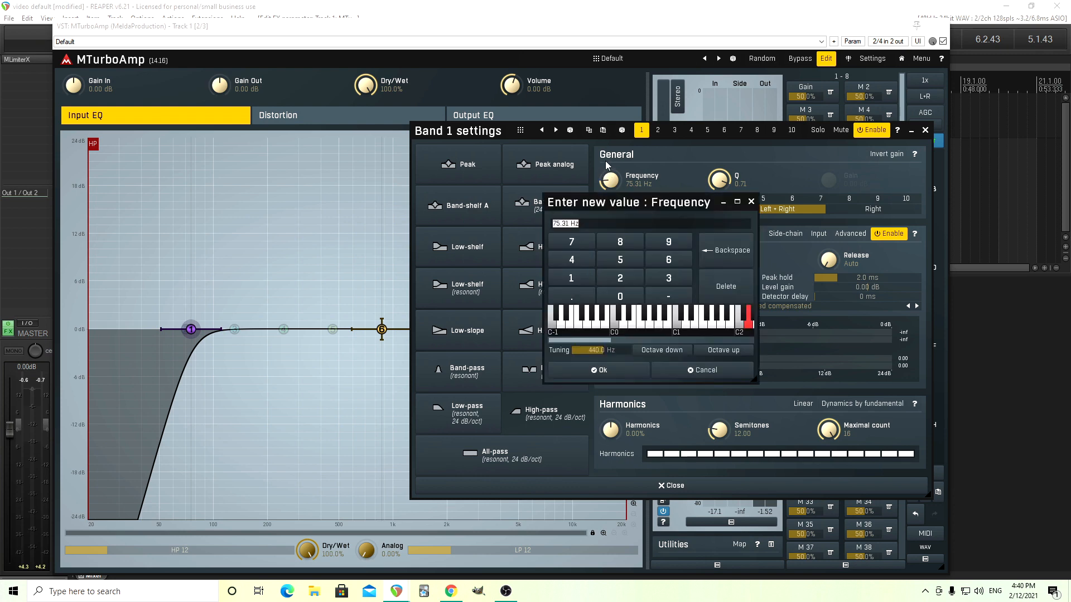
left_click(694, 324)
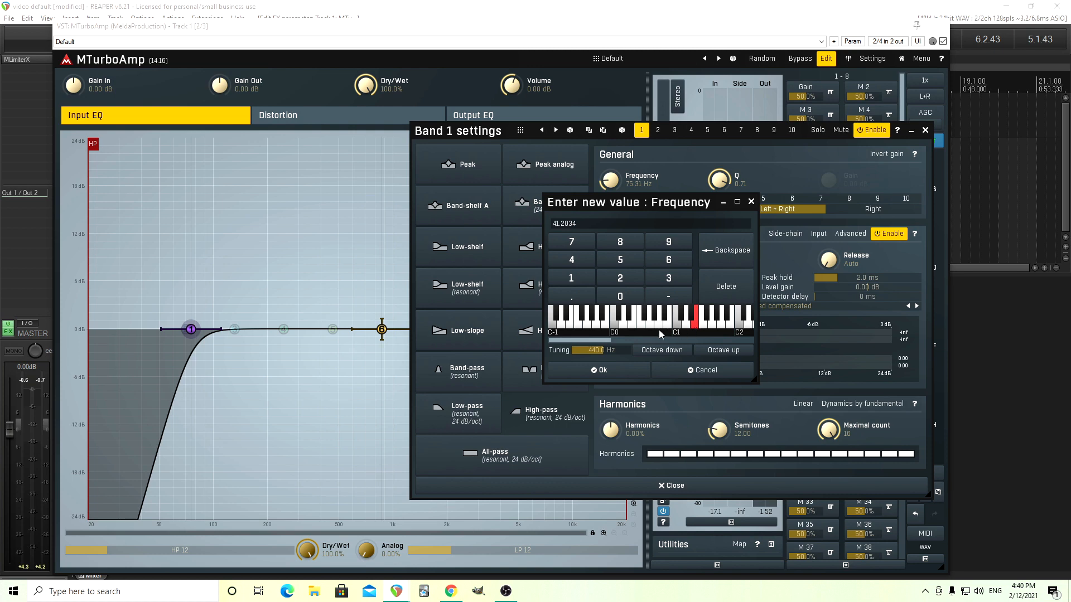
left_click_drag(606, 339, 621, 339)
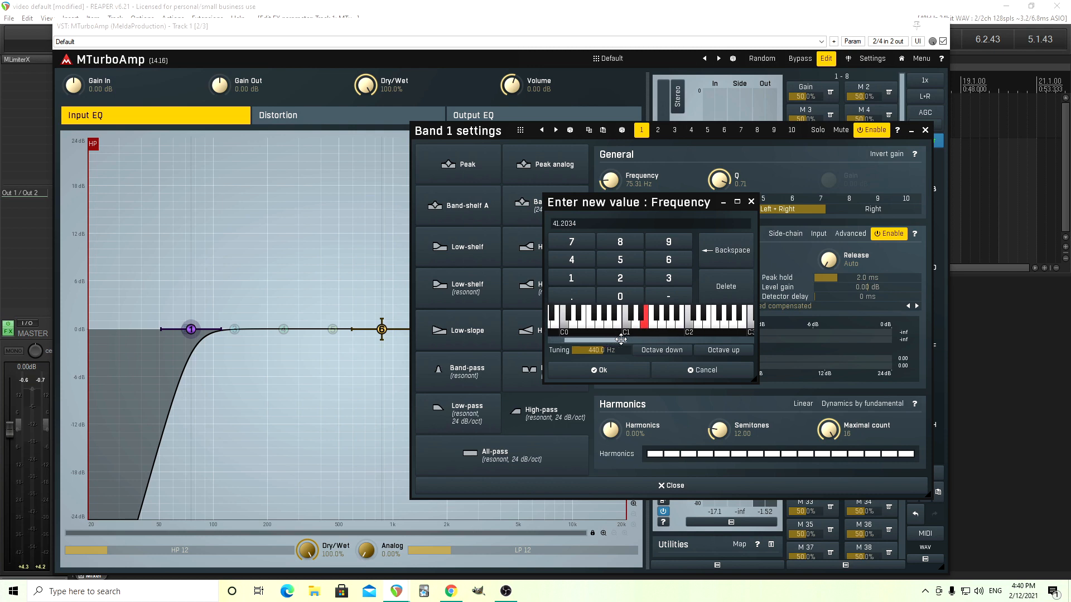
left_click(708, 326)
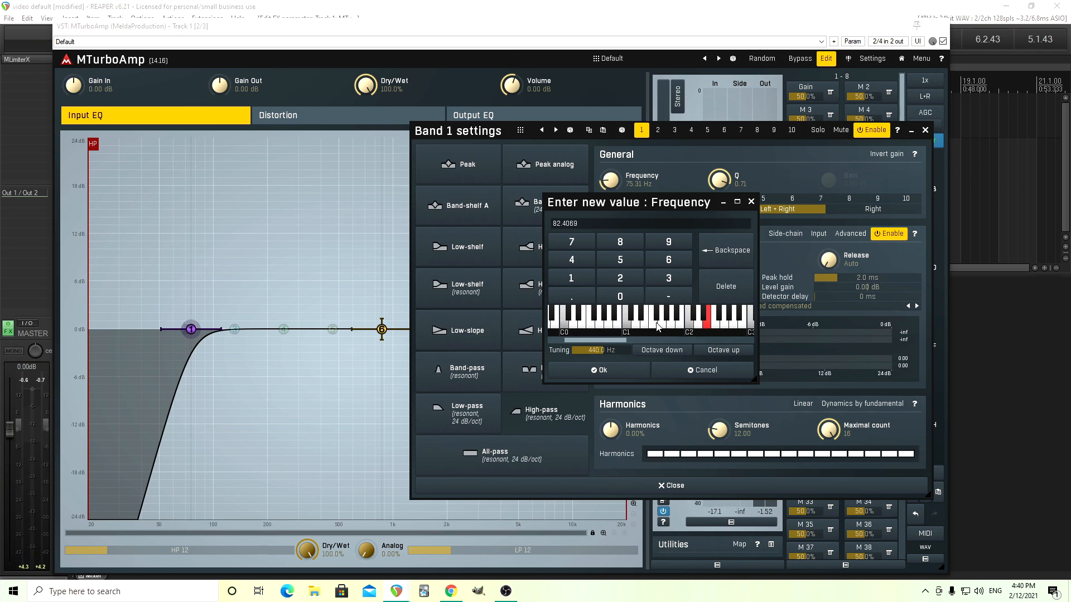
left_click(686, 371)
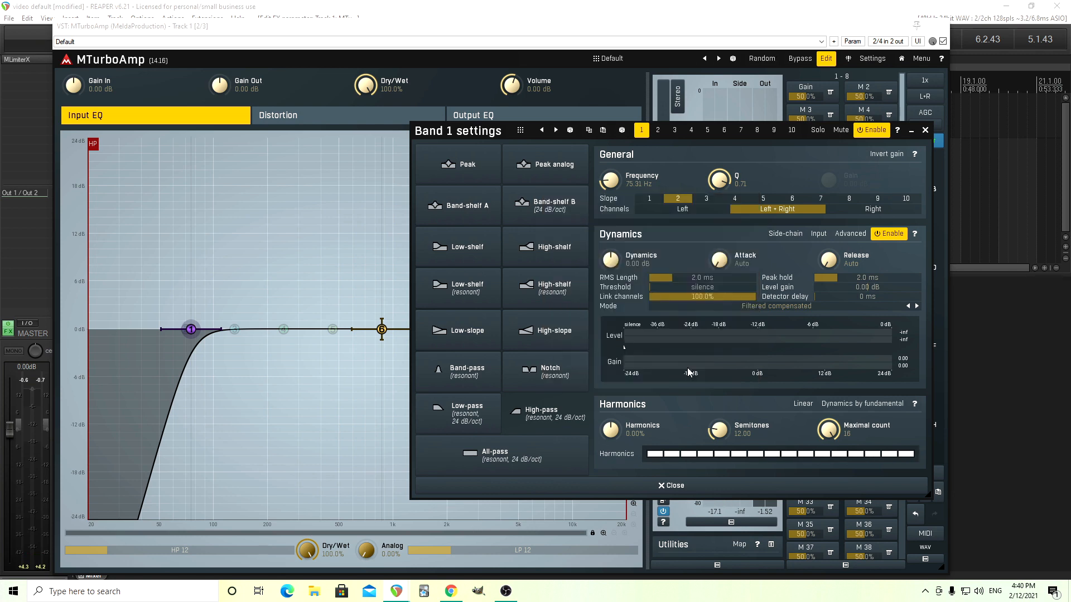
left_click(925, 130)
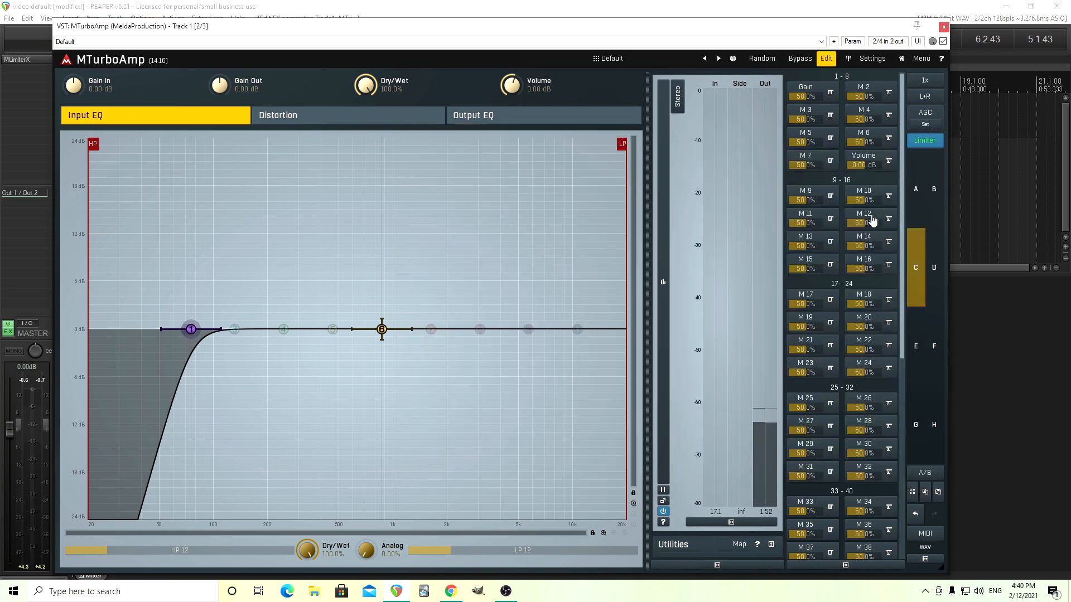
Copy the Input EQ band 1 settings from the amp in slot B and close the band settings.
left_click(929, 216)
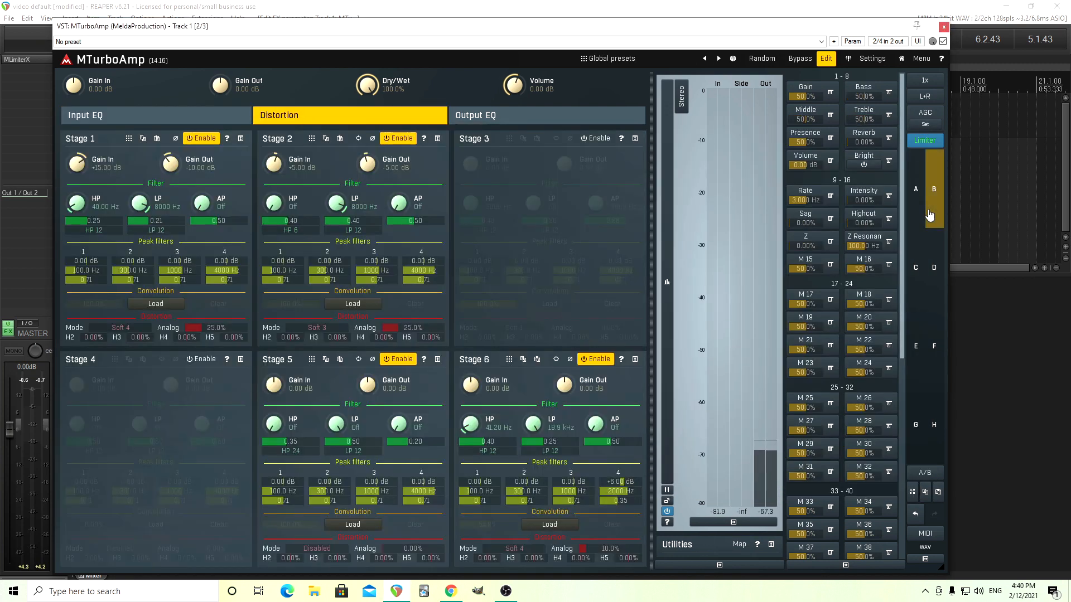
left_click(153, 115)
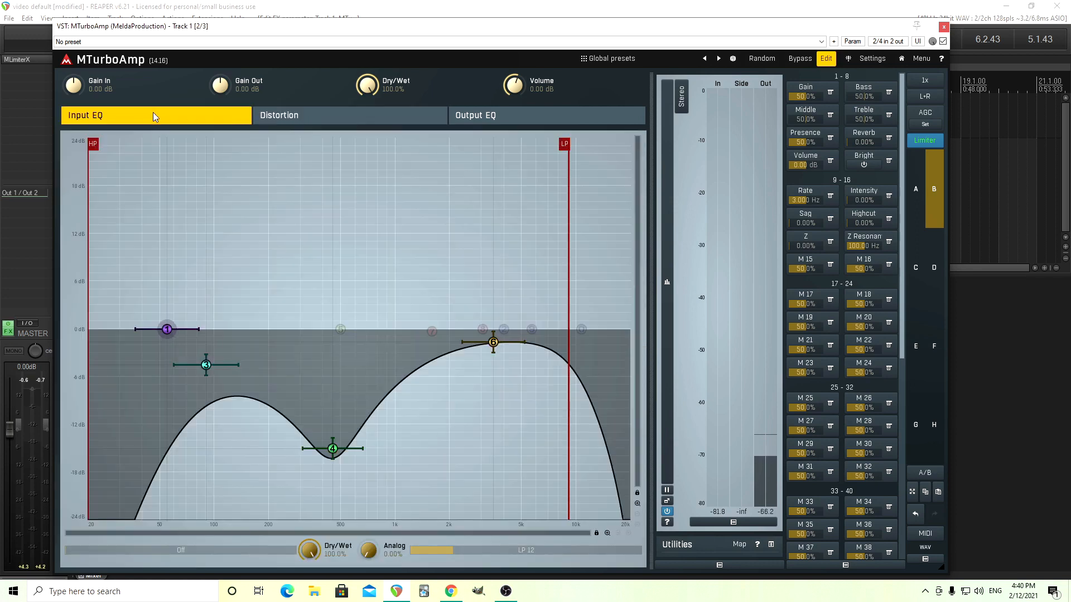
double_click(167, 329)
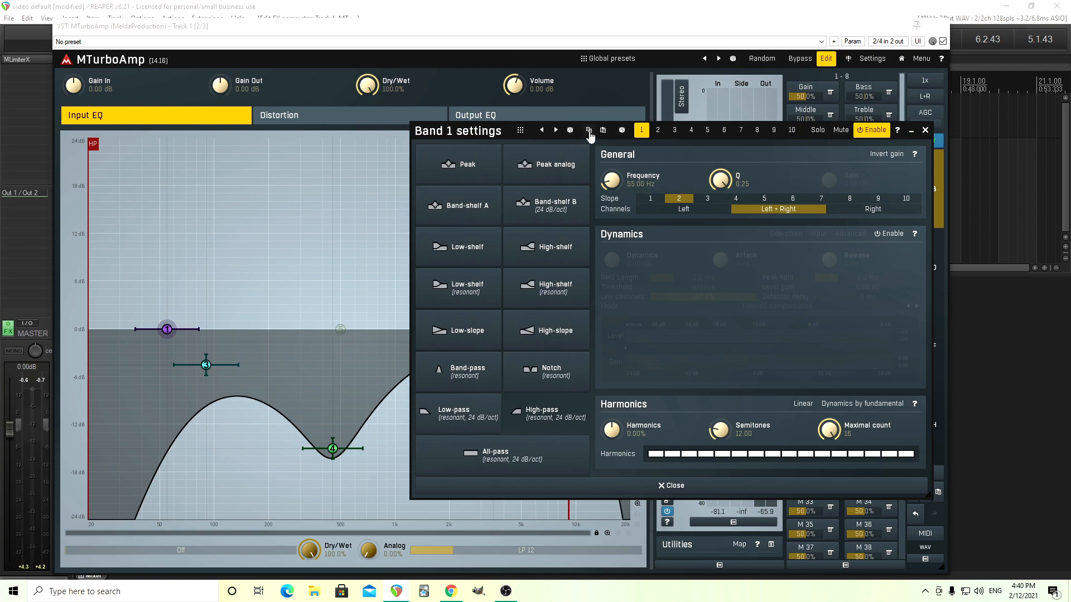
left_click(925, 130)
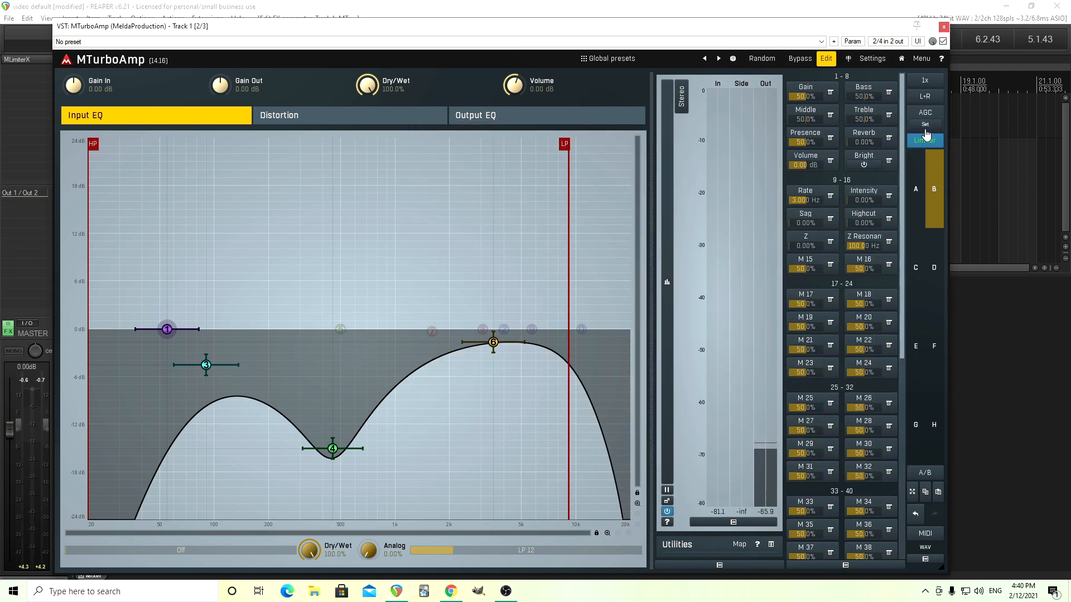
Return to slot C and paste the copied settings onto band 1 of its Input EQ.
left_click(916, 268)
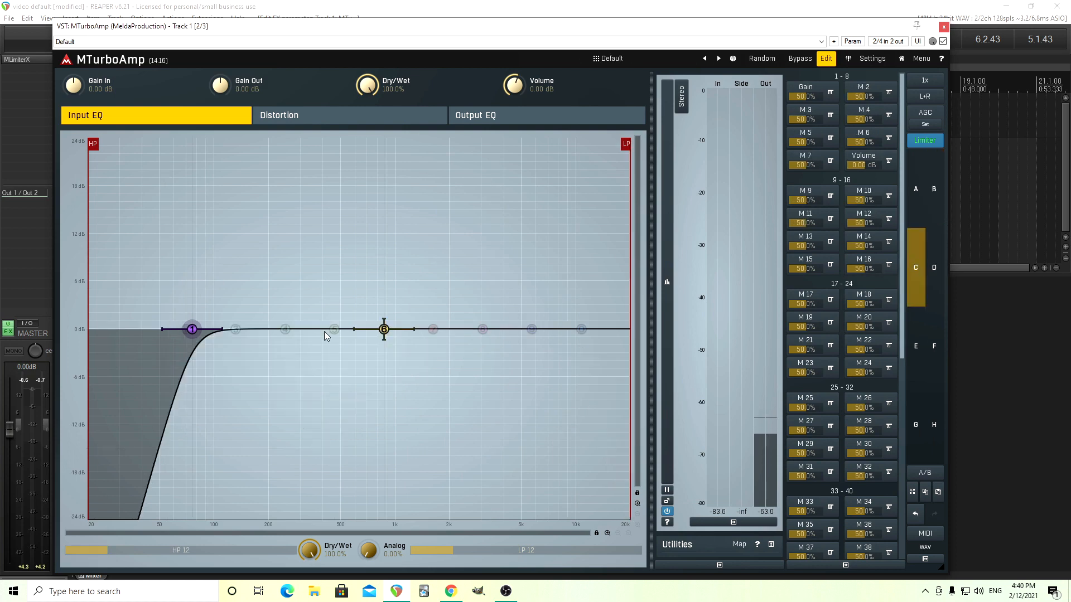
double_click(192, 329)
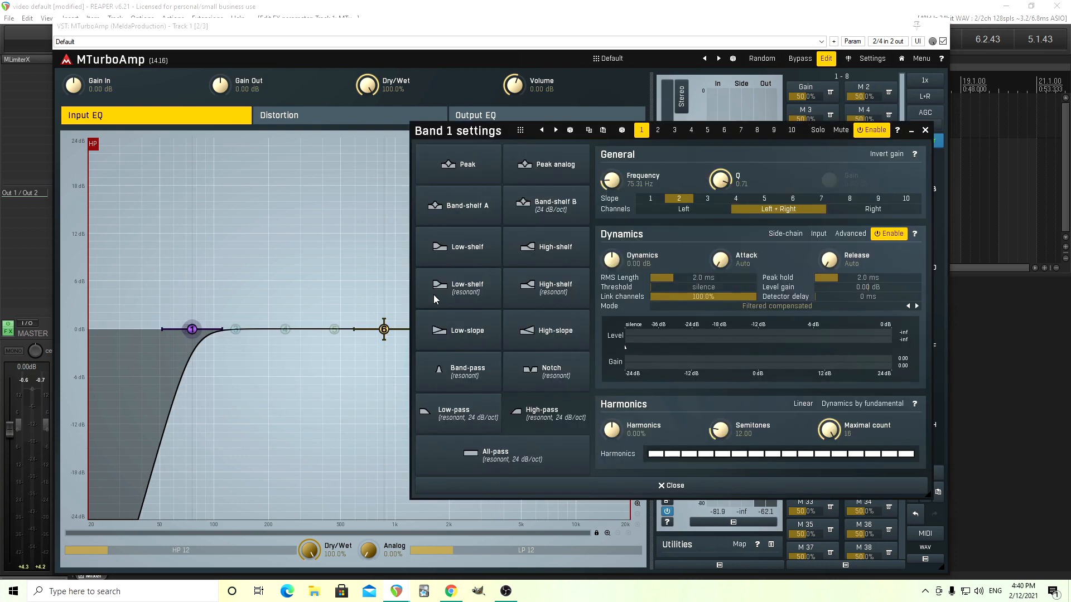
left_click(601, 132)
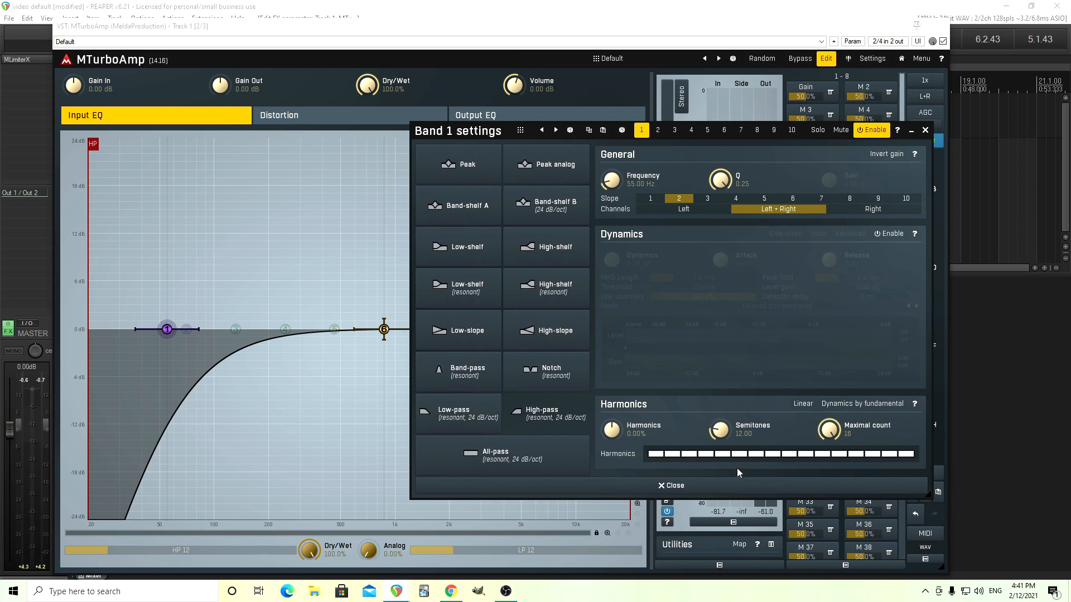
Close the band 1 settings and lower the Input EQ's low-pass cutoff to about 10 kHz.
left_click(736, 486)
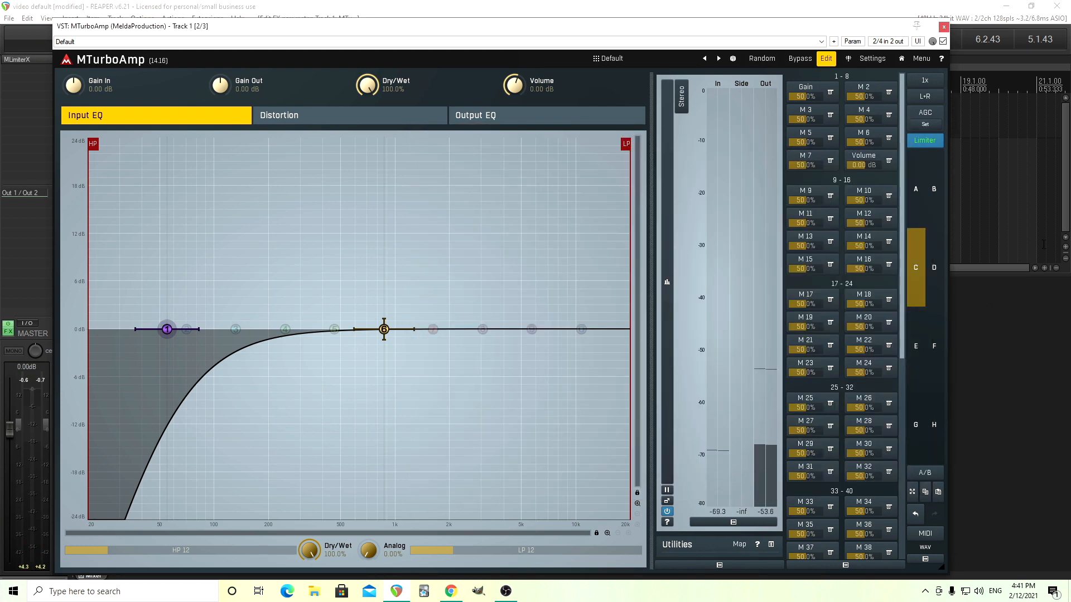
left_click_drag(625, 144, 569, 143)
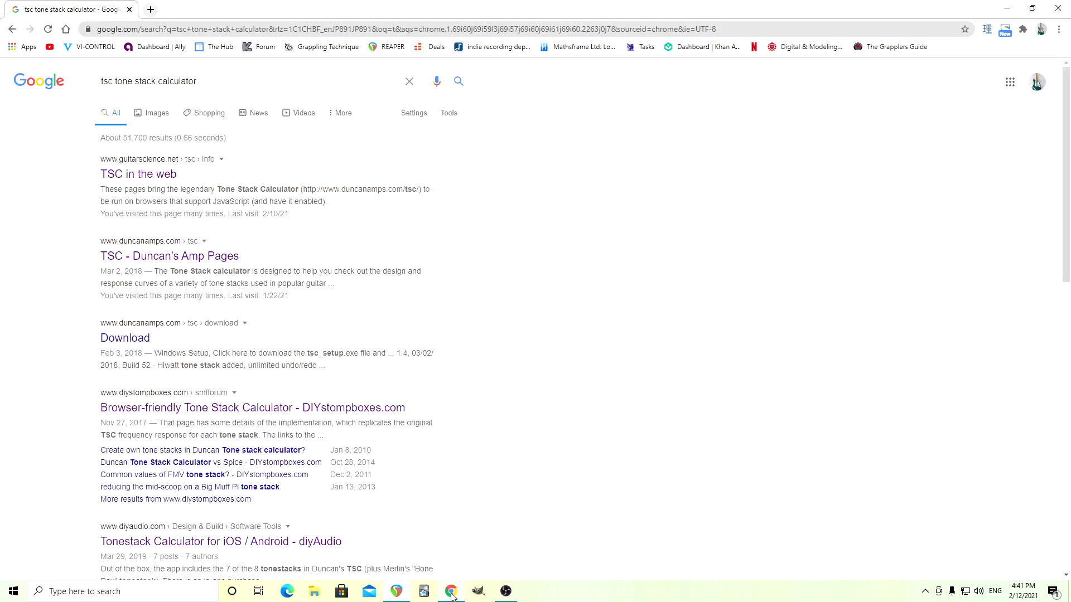
Switch to Chrome, open TSC in the web from the search results and examine the Fender tone stack's RB, RM and RT controls.
left_click(451, 591)
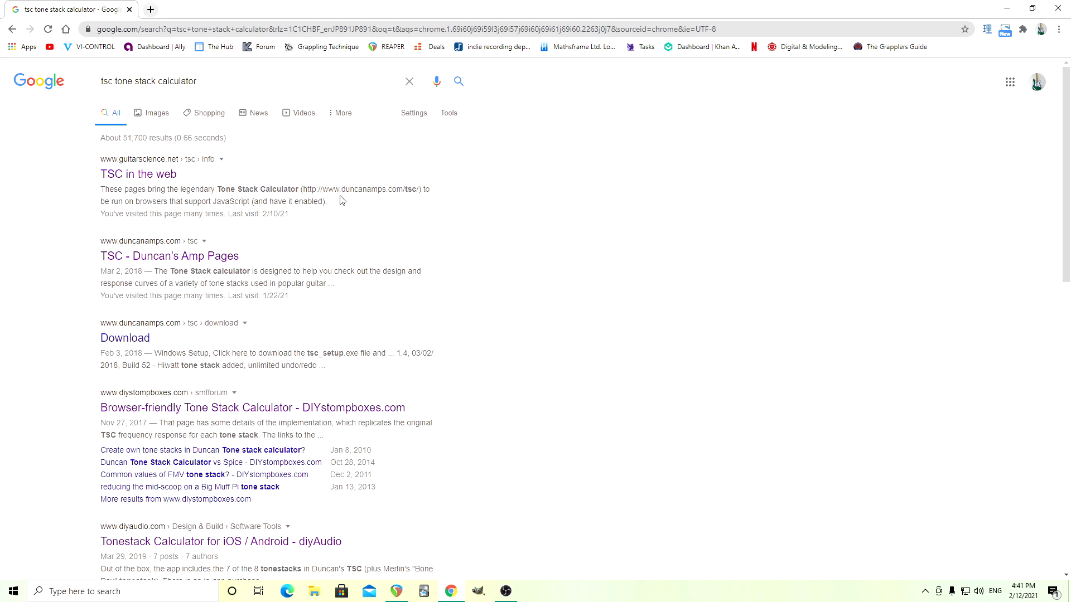
left_click(121, 182)
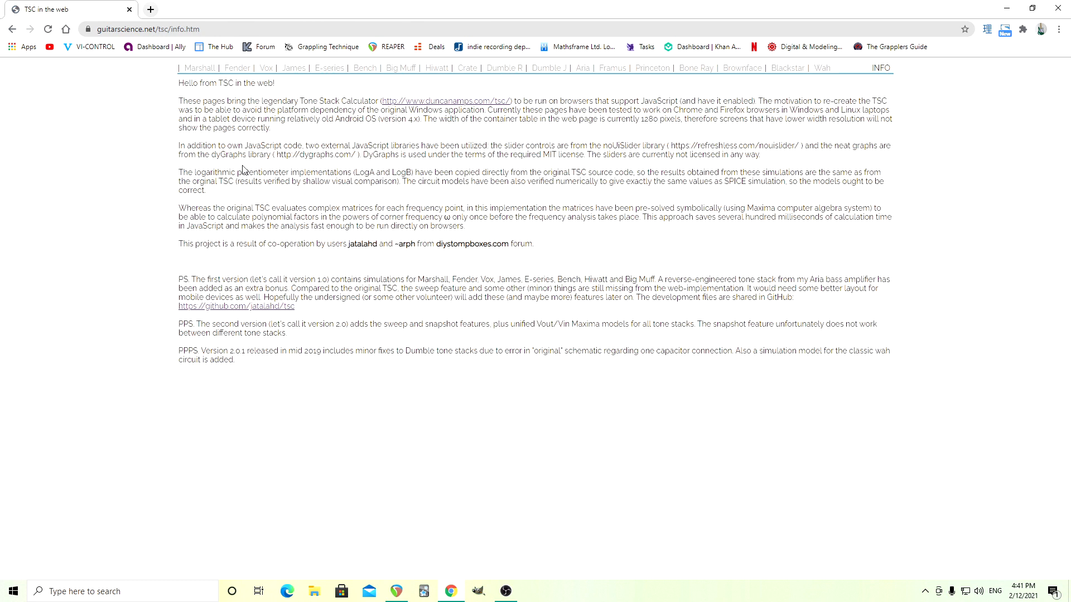
left_click(245, 70)
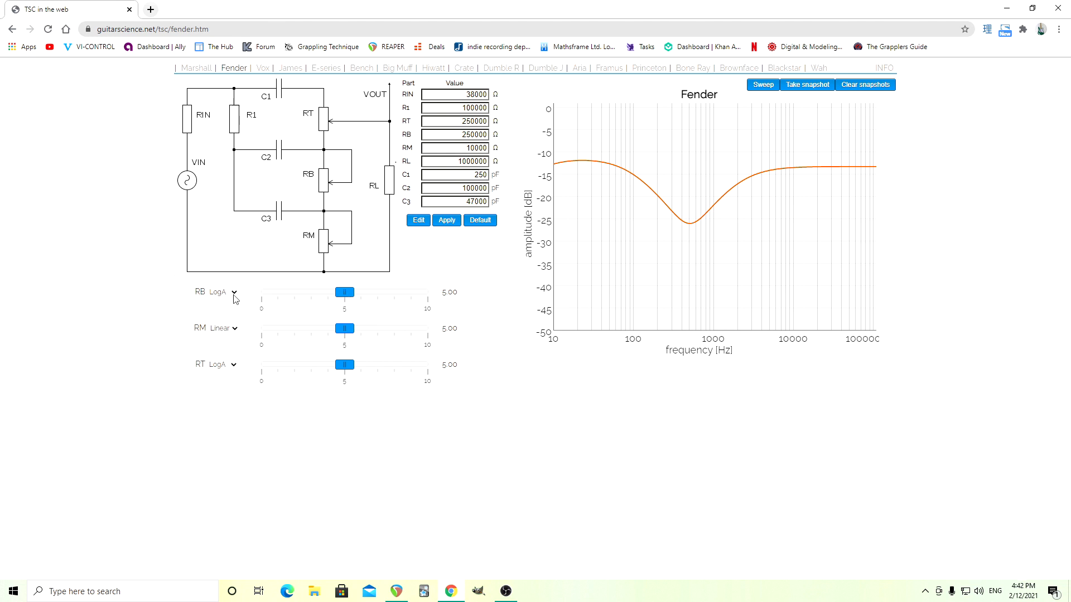
mouse_move(345, 292)
left_mouse_down()
mouse_move(280, 295)
mouse_move(422, 293)
mouse_move(345, 297)
left_mouse_up()
mouse_move(346, 337)
left_mouse_down()
mouse_move(478, 329)
mouse_move(269, 326)
mouse_move(461, 330)
mouse_move(346, 331)
left_mouse_up()
mouse_move(350, 370)
left_mouse_down()
mouse_move(267, 370)
mouse_move(366, 371)
mouse_move(346, 373)
left_mouse_up()
Switch back to REAPER and copy the Input EQ band 3 settings from the amp in slot B.
mouse_move(401, 595)
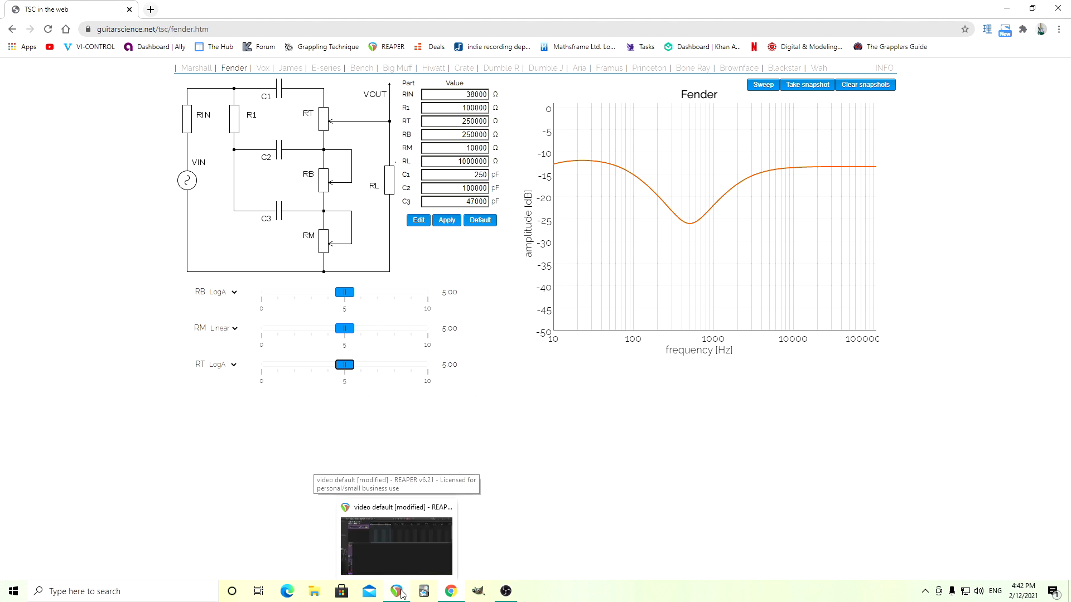
left_click(396, 558)
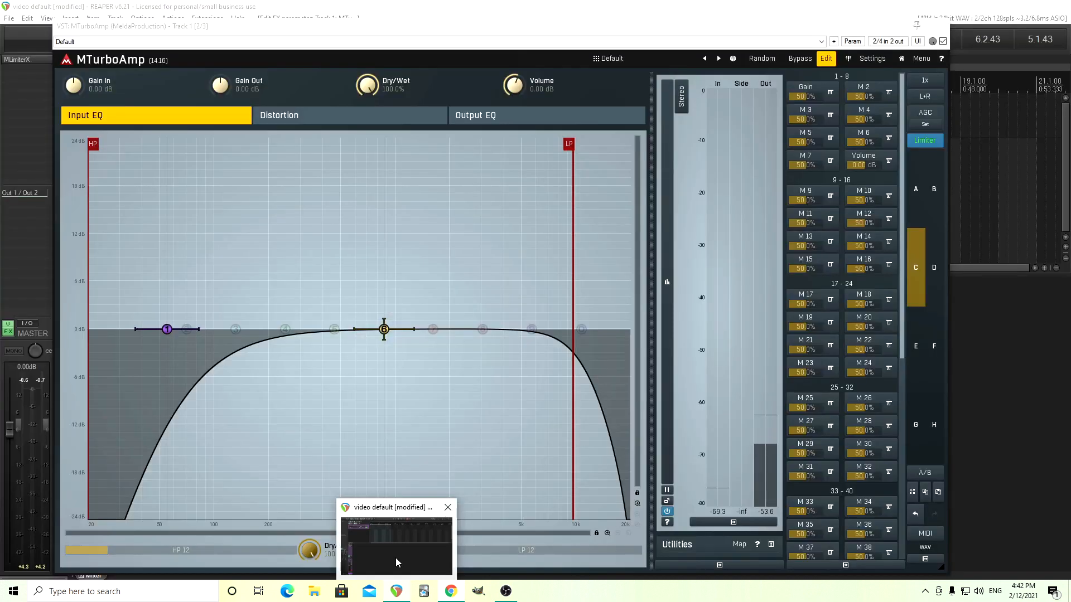
left_click(933, 192)
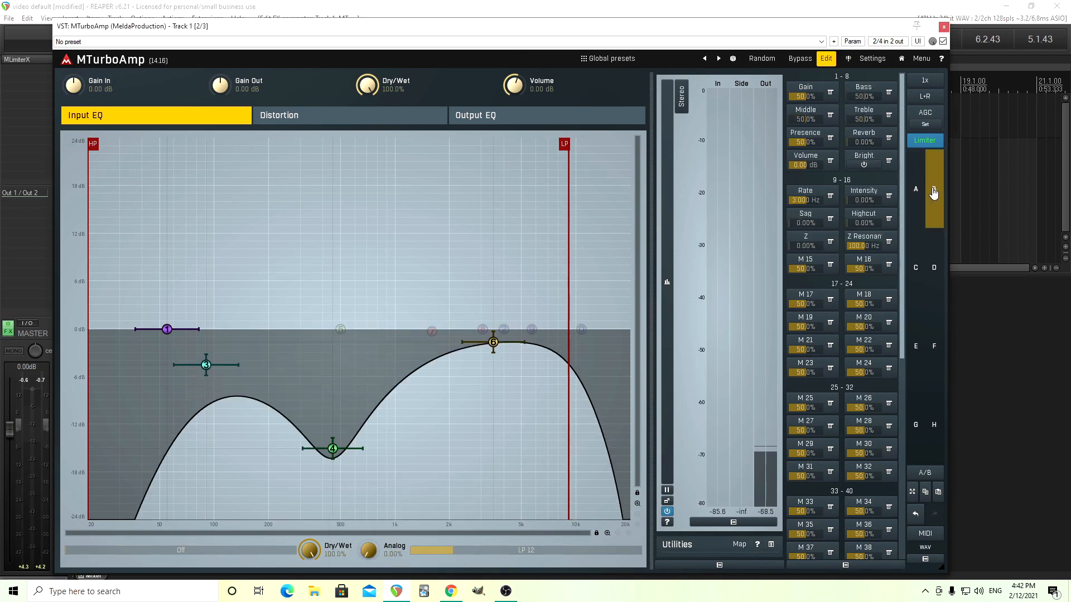
double_click(207, 365)
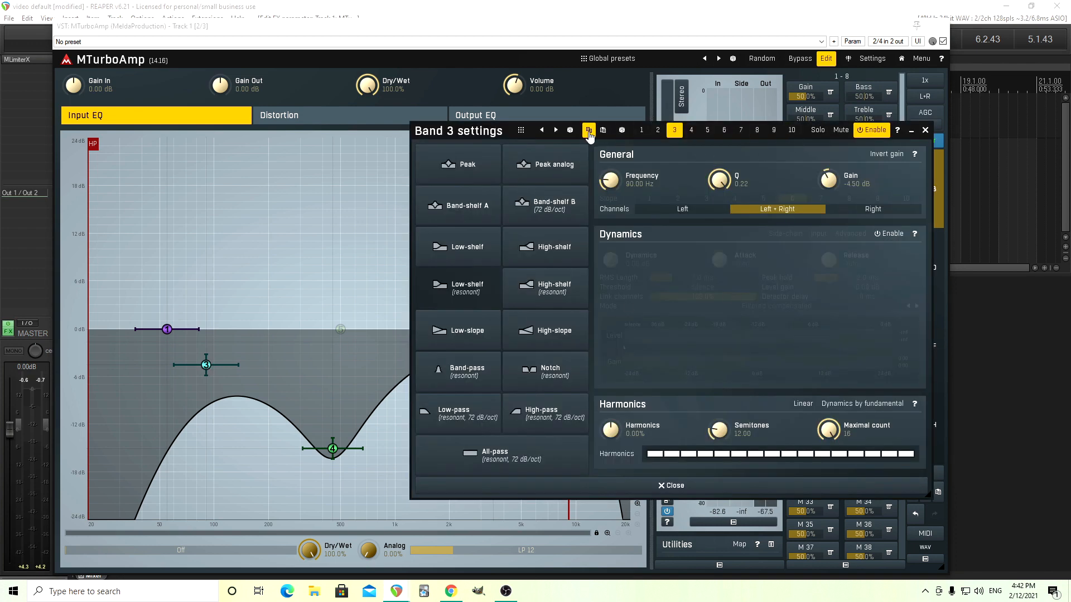
left_click(925, 131)
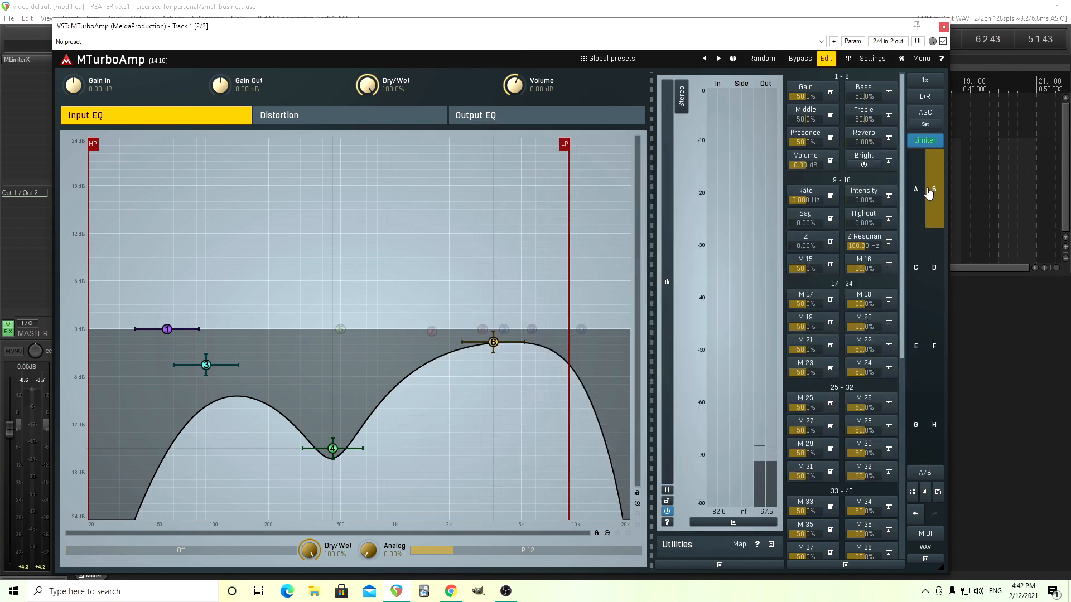
Return to slot C, enable band 3 of its Input EQ and paste the copied settings onto it.
left_click(915, 262)
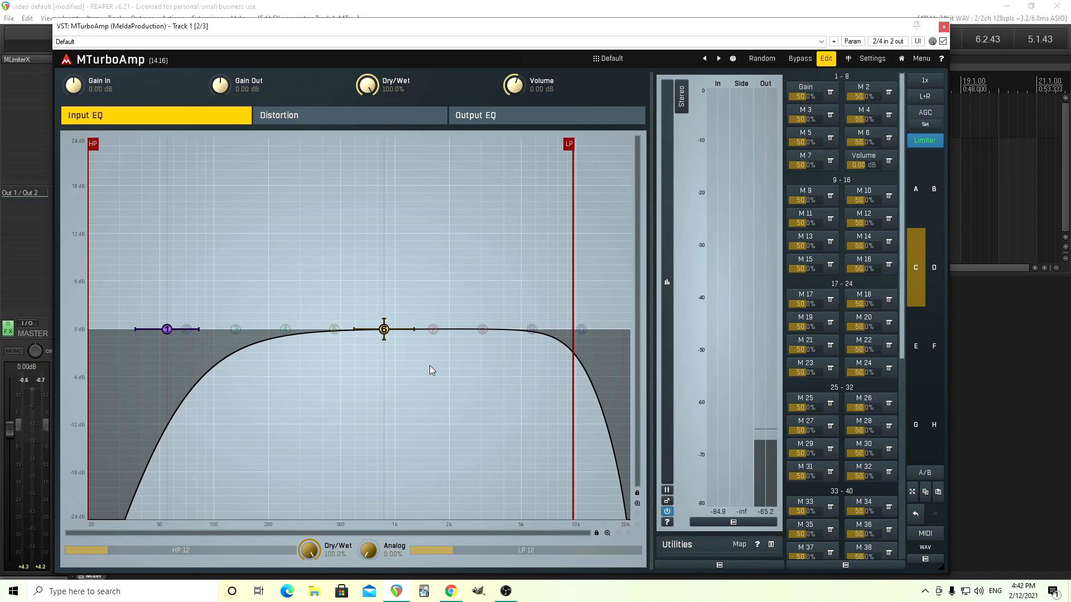
left_click(236, 329)
double_click(236, 330)
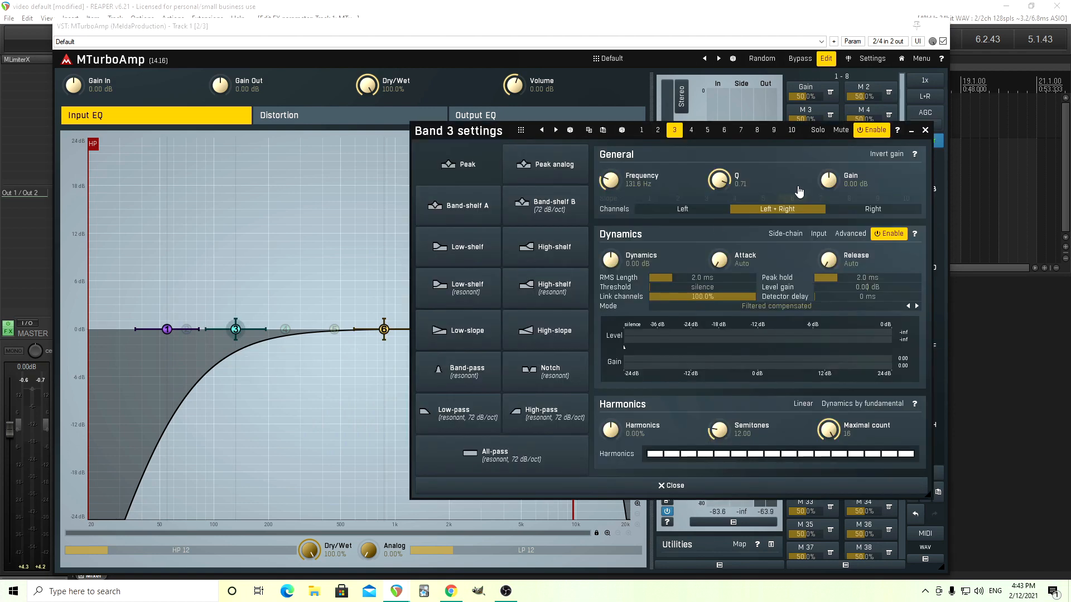
left_click(603, 131)
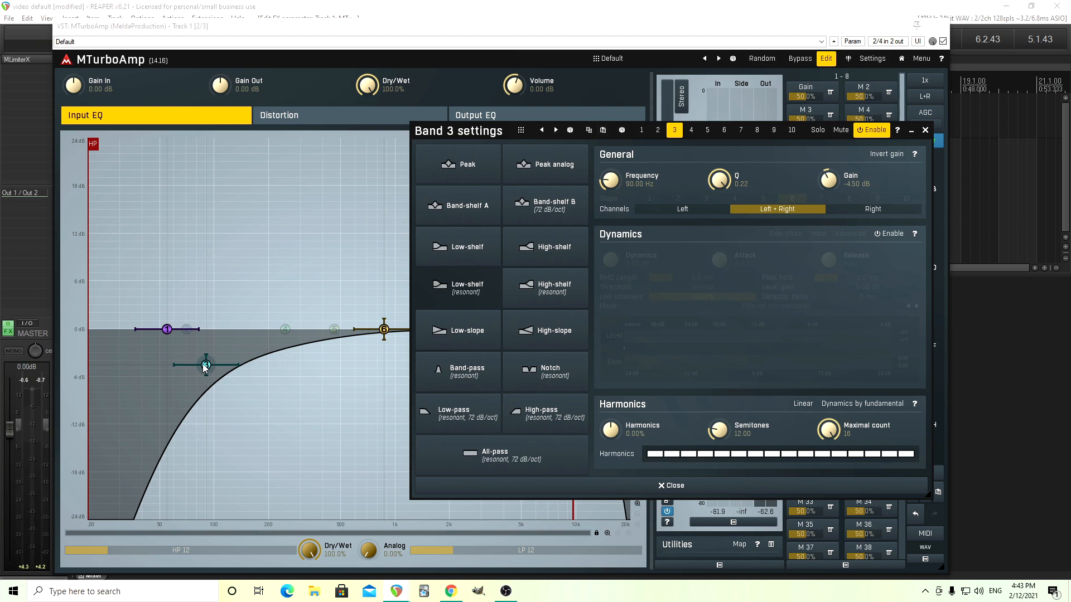
left_click(667, 487)
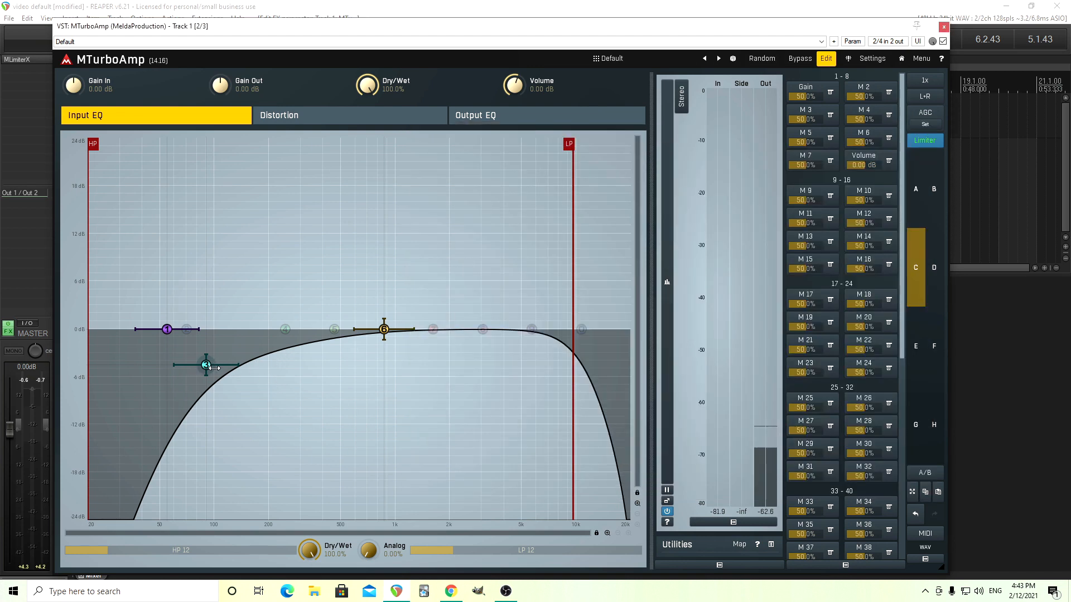
Copy the Bass multiparameter's settings from the amp in slot B and close its settings.
left_click(932, 189)
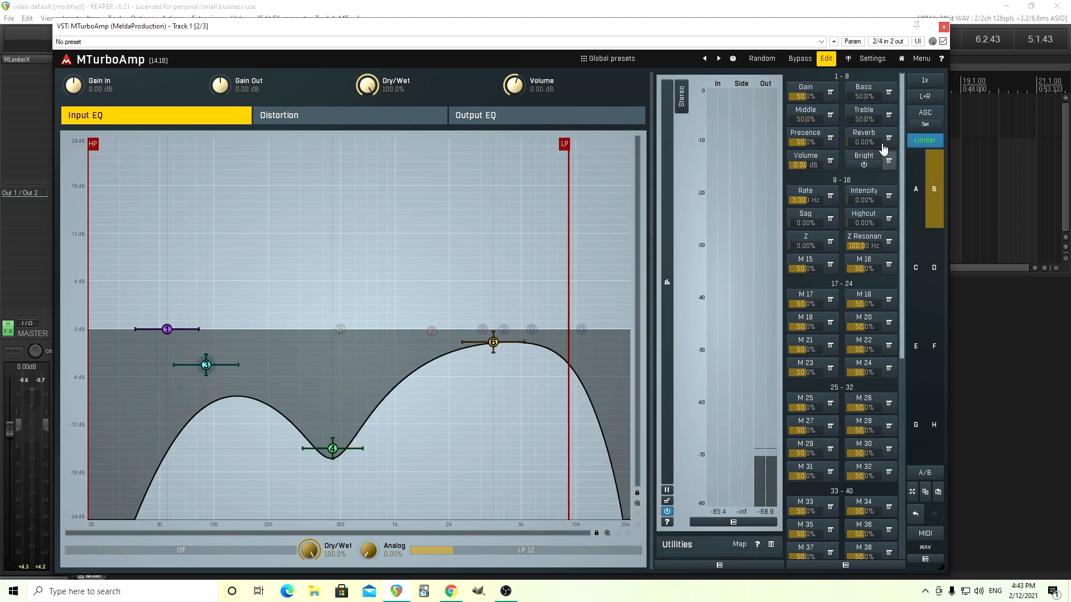
left_click(867, 89)
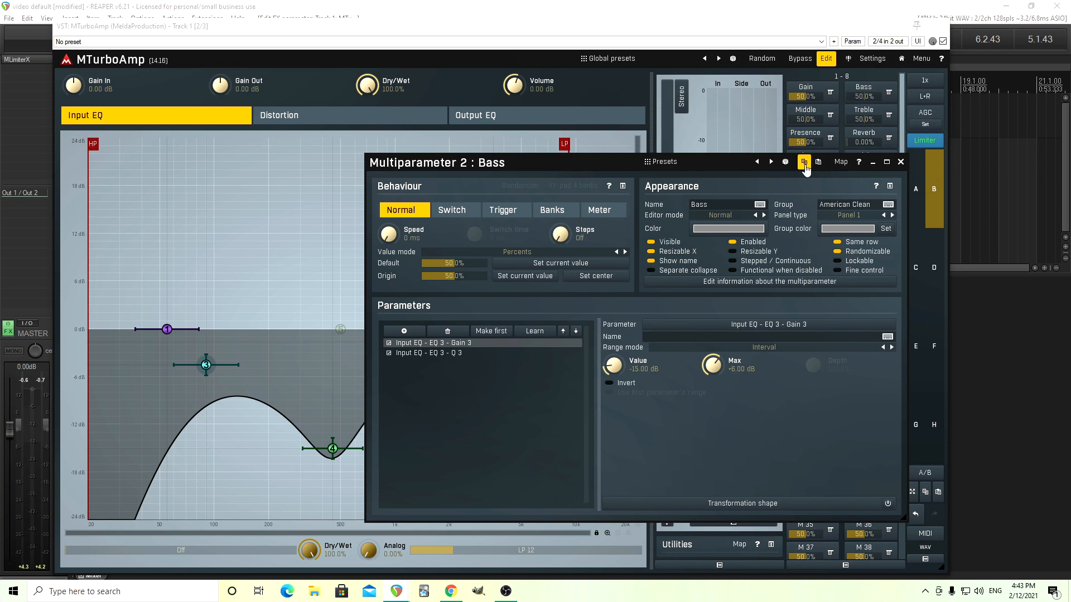
left_click(900, 162)
Return to slot C, paste the copied Bass settings onto multiparameter 2 and set its group to amp.
left_click(917, 261)
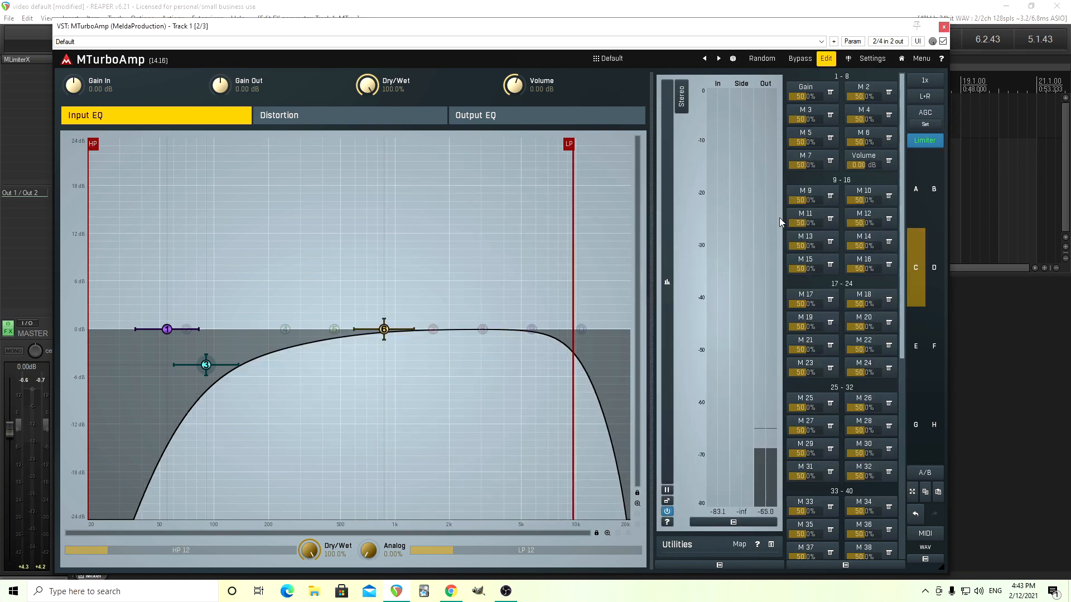
left_click(866, 90)
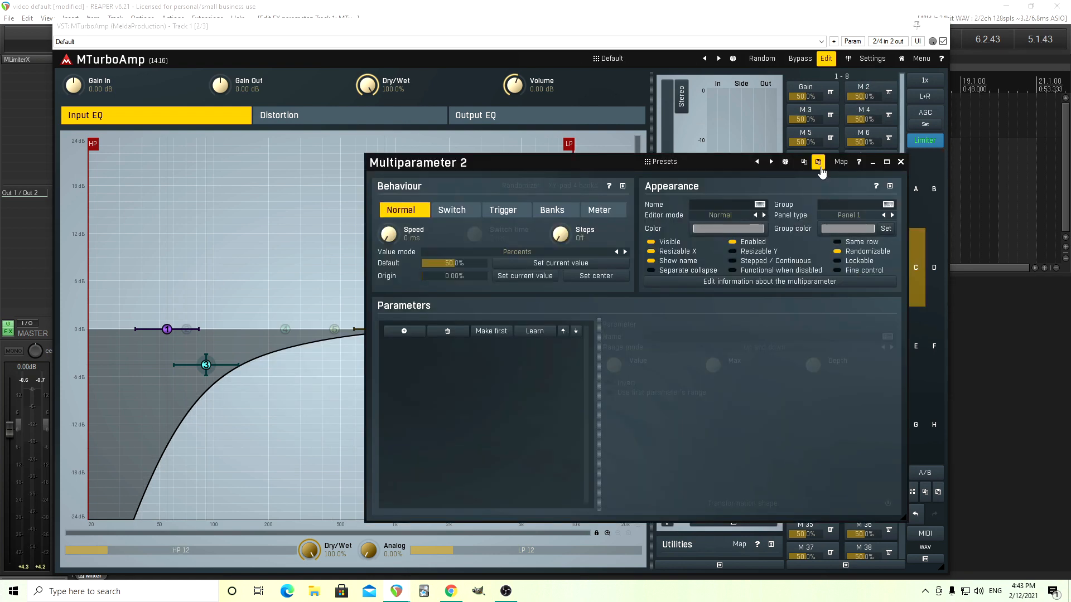
left_click(818, 162)
left_click(865, 204)
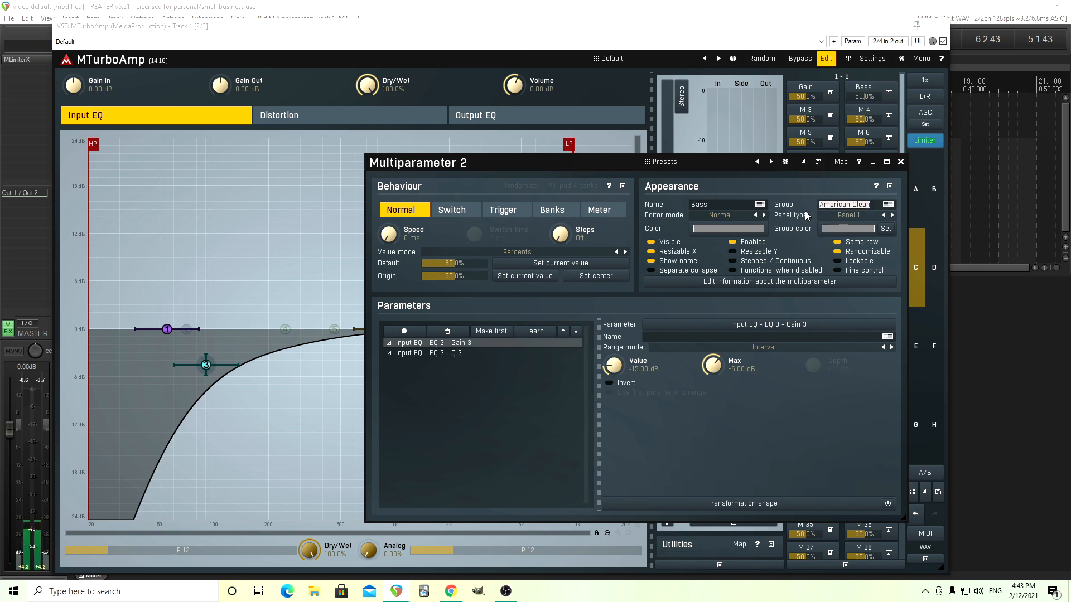
type("amp")
key("Return")
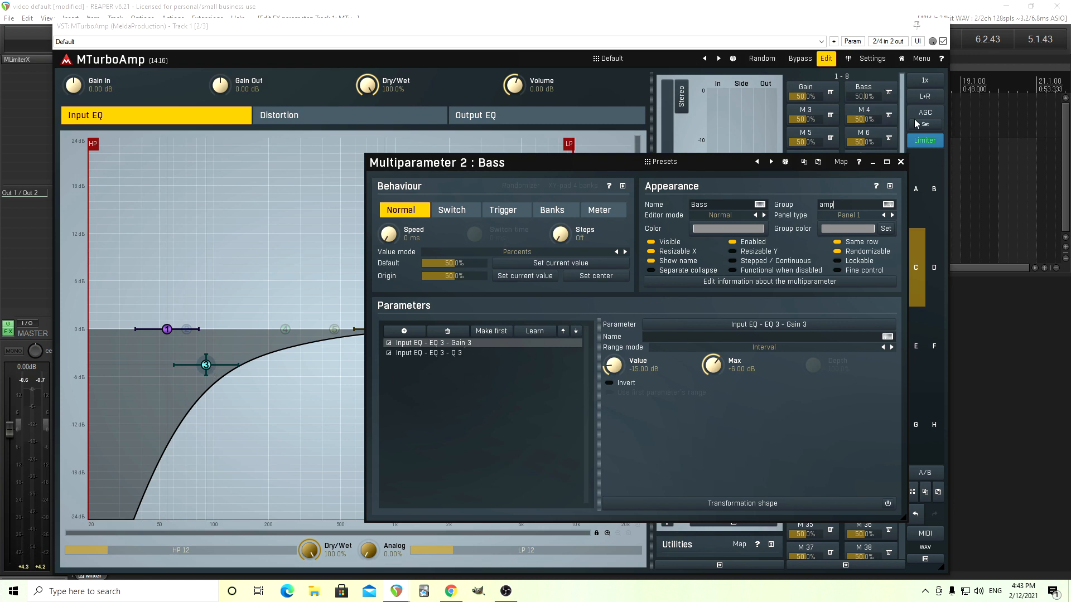
Test the Bass multiparameter by changing its value, reset it to its default and close its settings.
left_click_drag(873, 98, 873, 67)
double_click(868, 96)
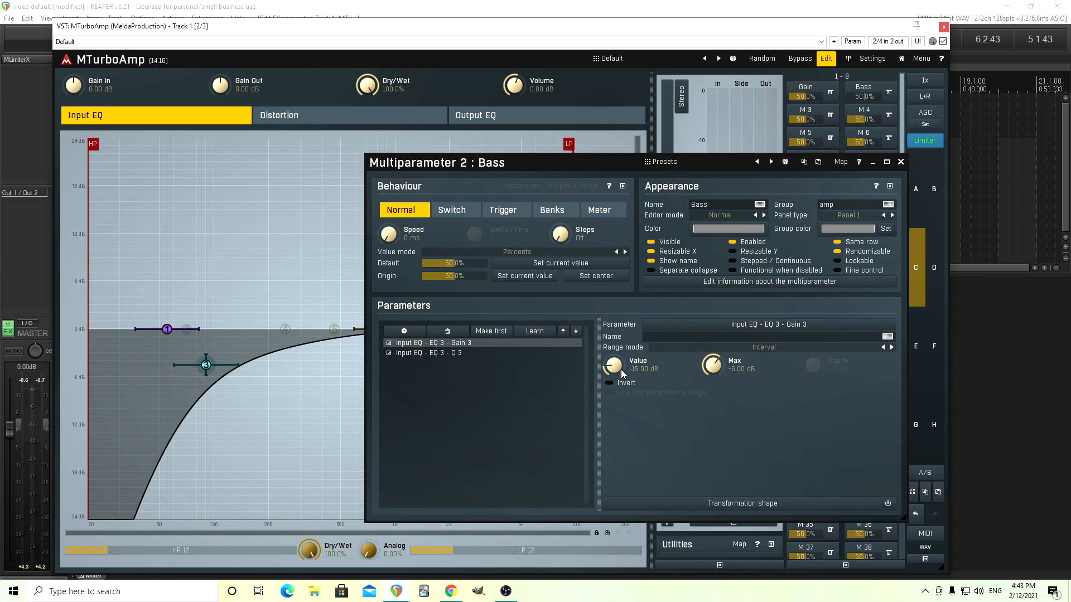
left_click(899, 163)
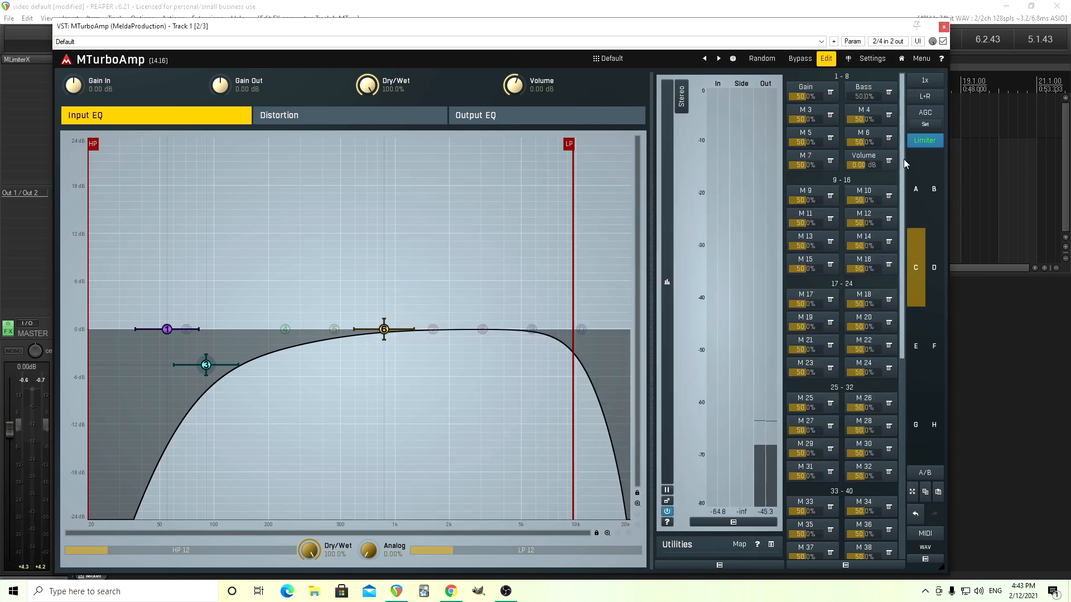
Copy the Input EQ band 4 settings from the amp in slot B and close the band settings.
left_click(935, 215)
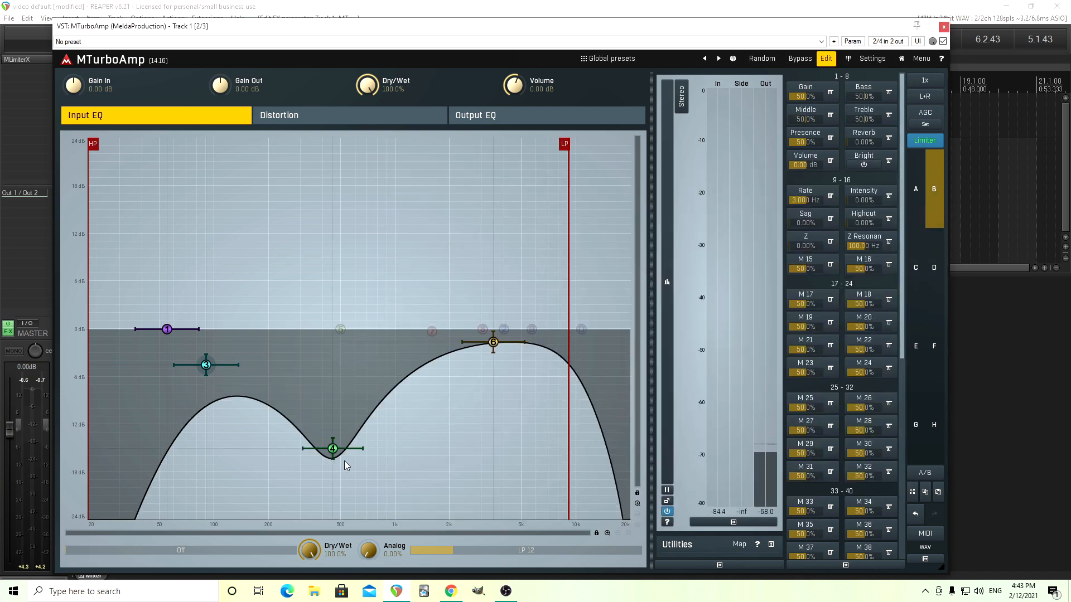
right_click(333, 448)
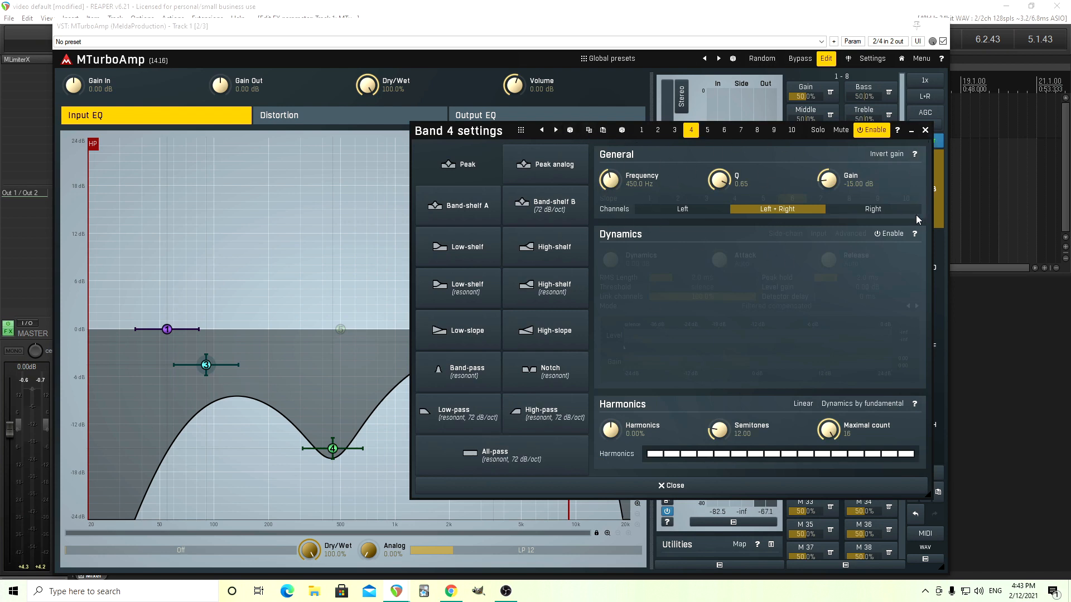
left_click(924, 130)
Return to slot C, enable band 4 of its Input EQ and paste the copied settings onto it.
left_click(915, 267)
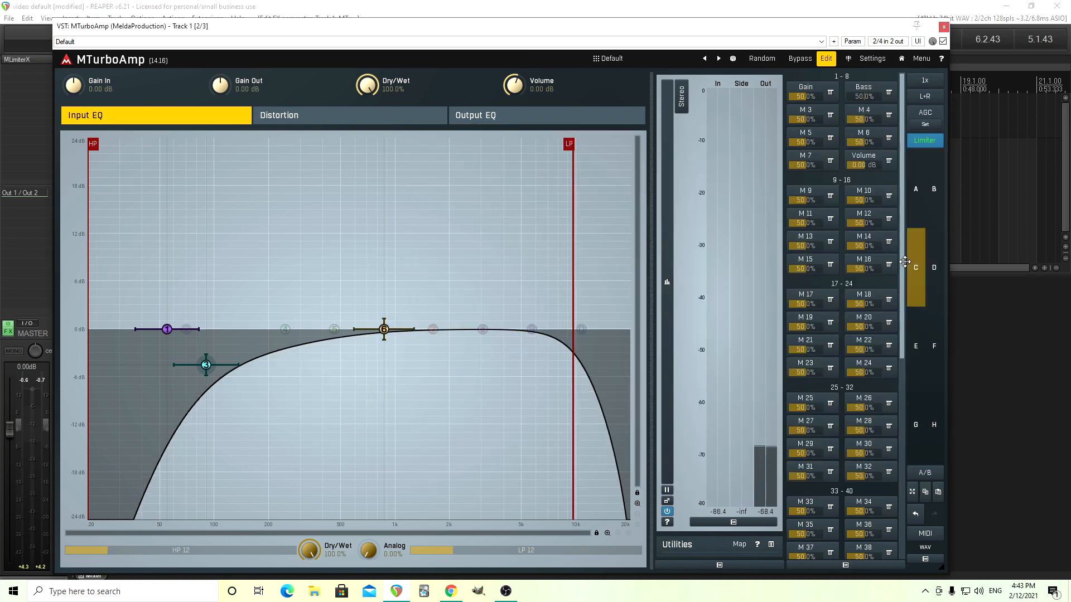
left_click(285, 328)
double_click(285, 329)
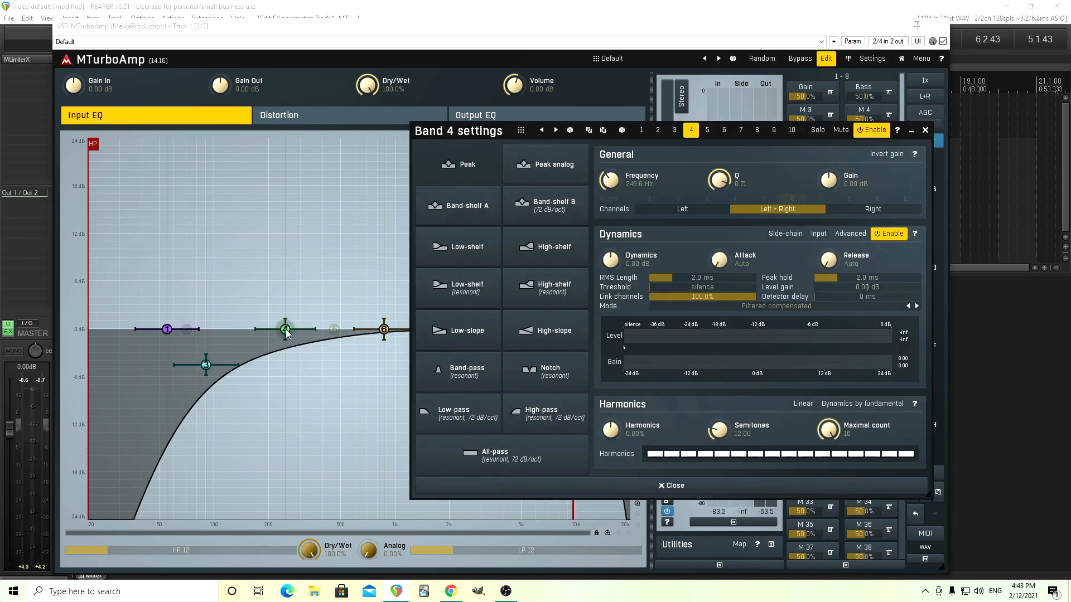
left_click(603, 131)
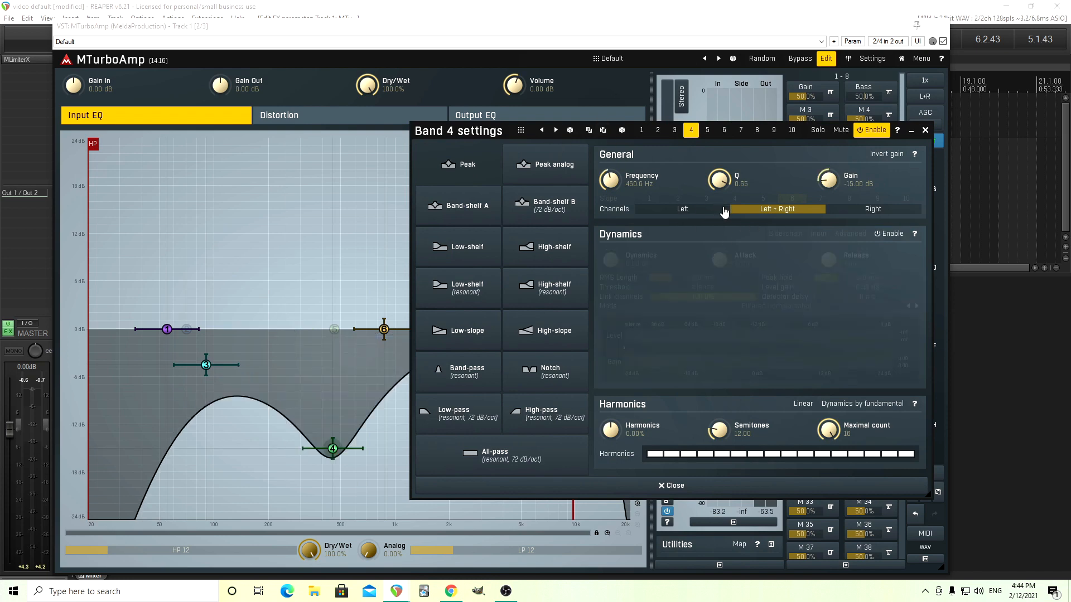
left_click(924, 130)
Copy the Middle multiparameter's settings from the amp in slot B and close its settings.
left_click(934, 215)
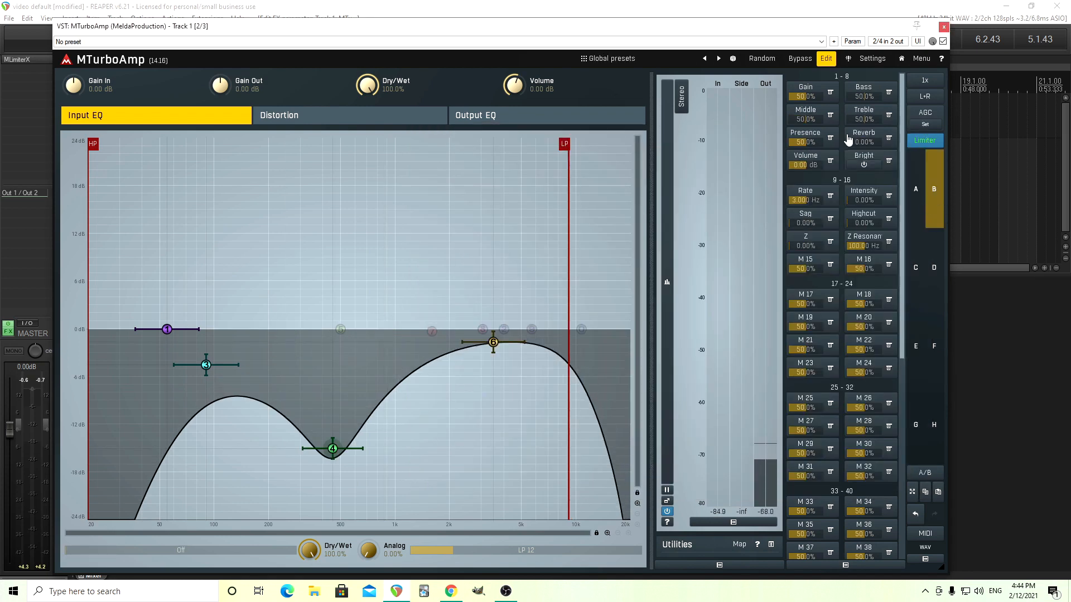
left_click(829, 115)
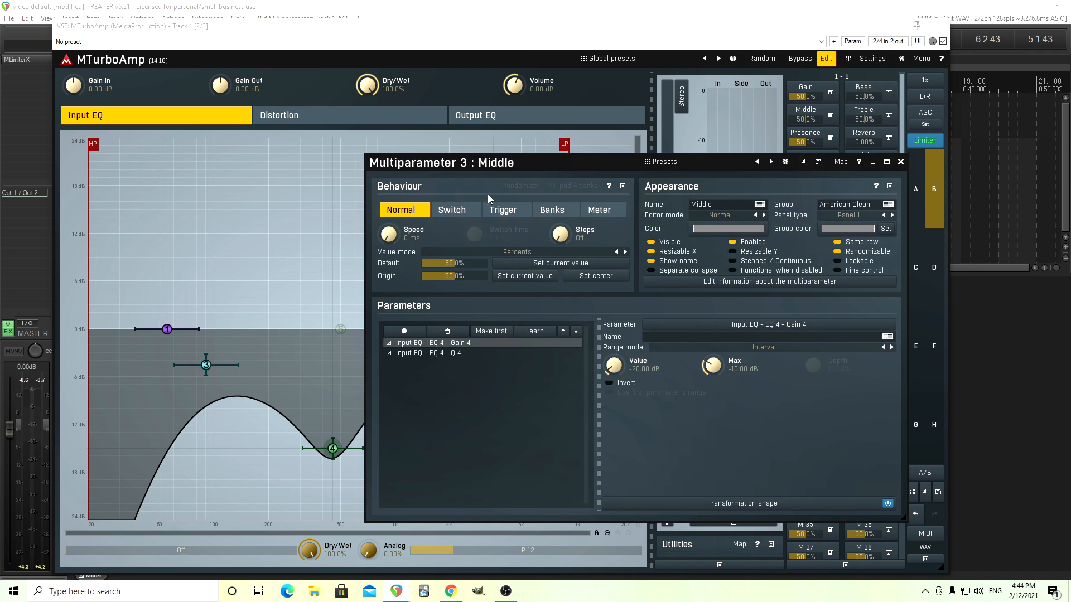
left_click(901, 164)
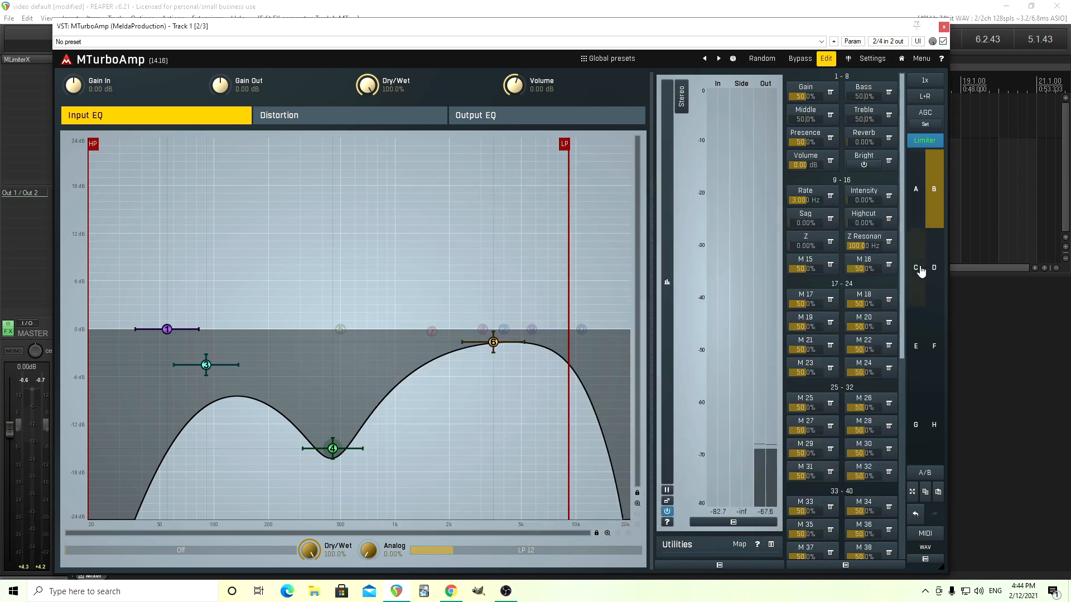
In slot C, paste the Middle settings onto multiparameter 3 with its group set to amp, and show its EQ 4 - Q 4 parameter.
left_click(916, 268)
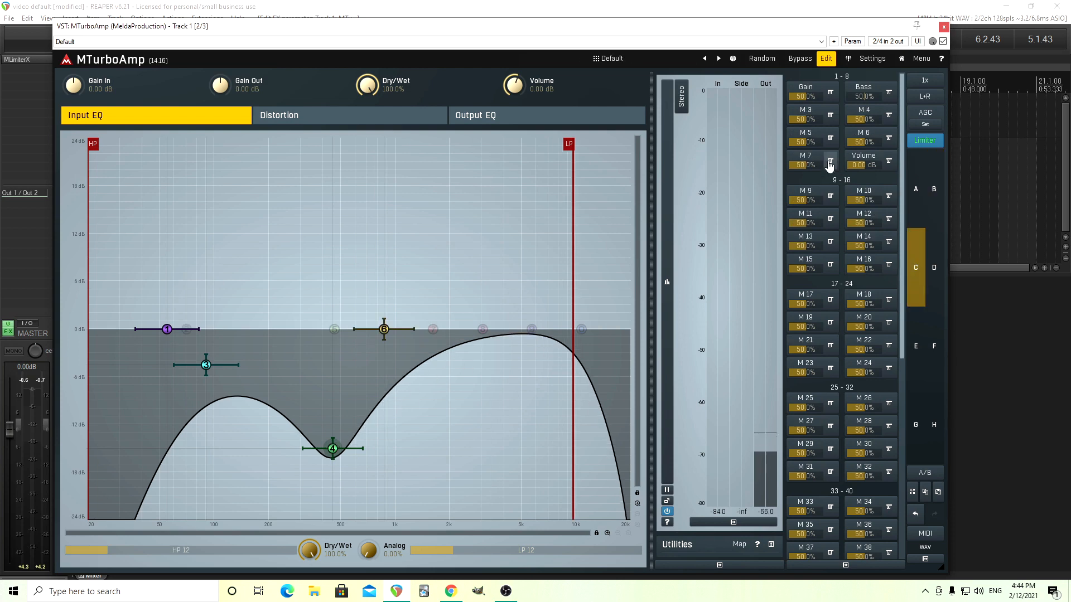
left_click(814, 115)
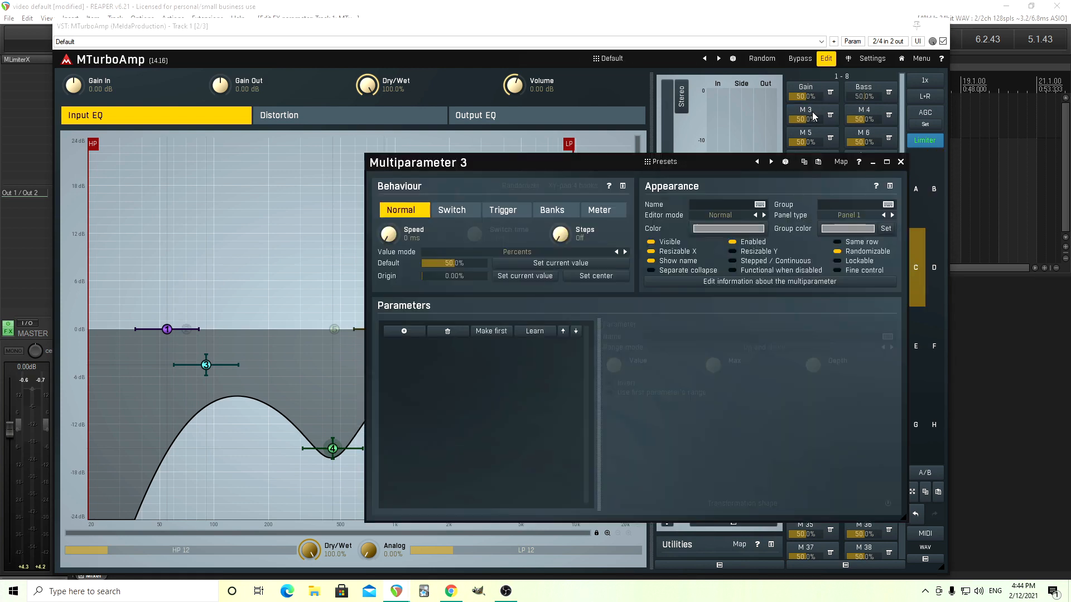
left_click(818, 162)
left_click(868, 205)
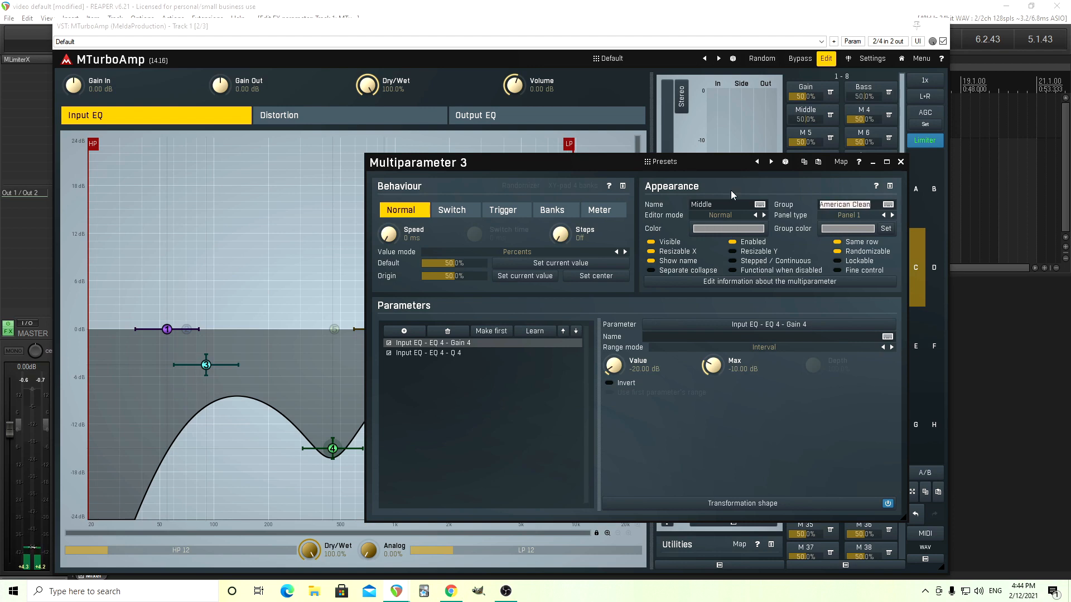
type("amp")
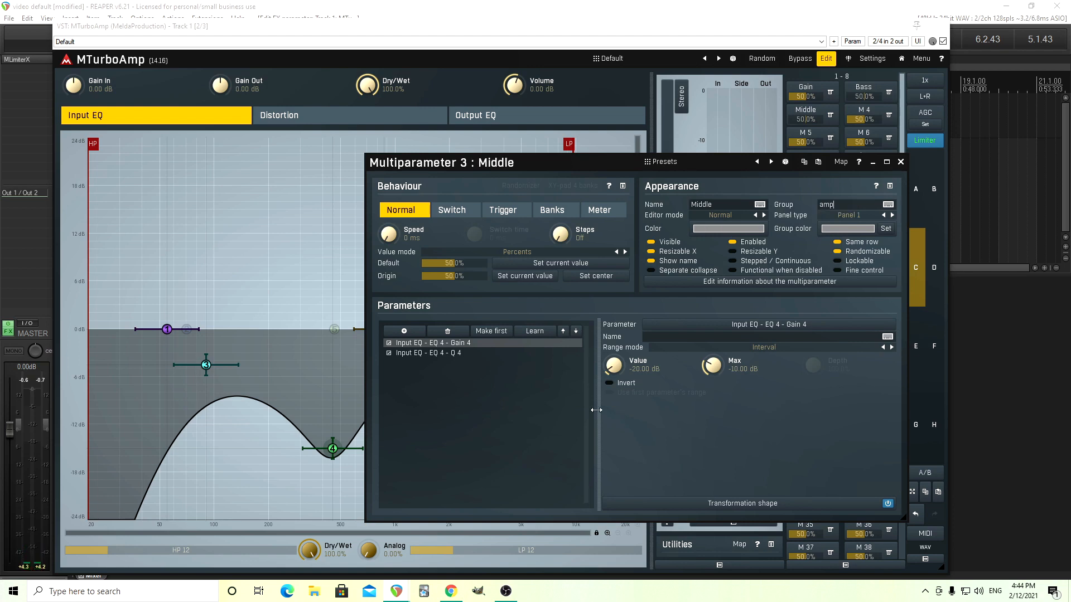
left_click(441, 356)
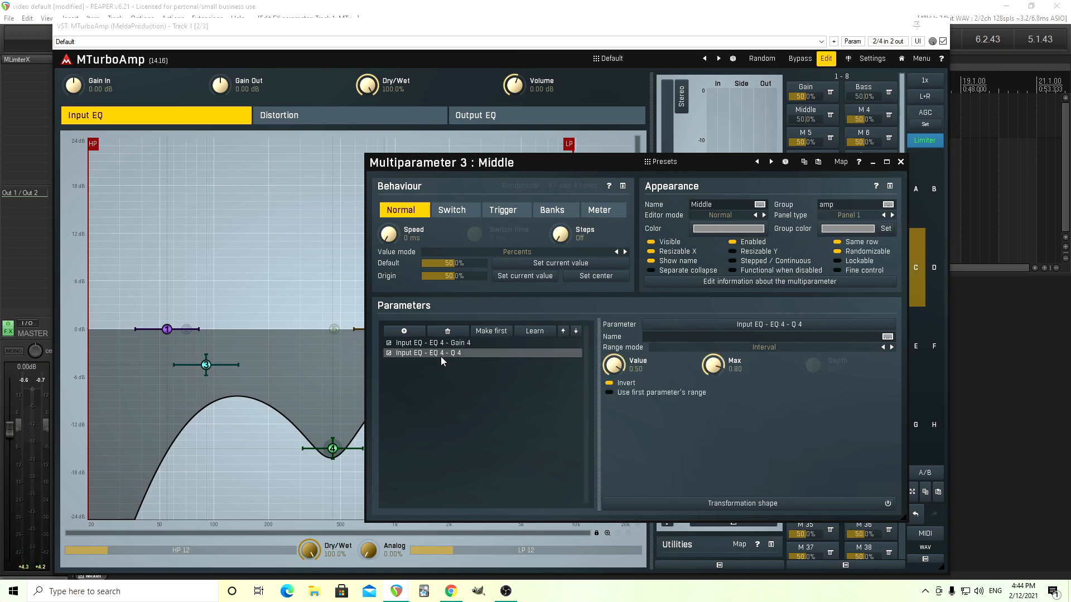
Inspect the transformation shape of Middle's EQ 4 - Gain 4 parameter, and uncover the multiparameter controls behind the settings window.
left_click(494, 345)
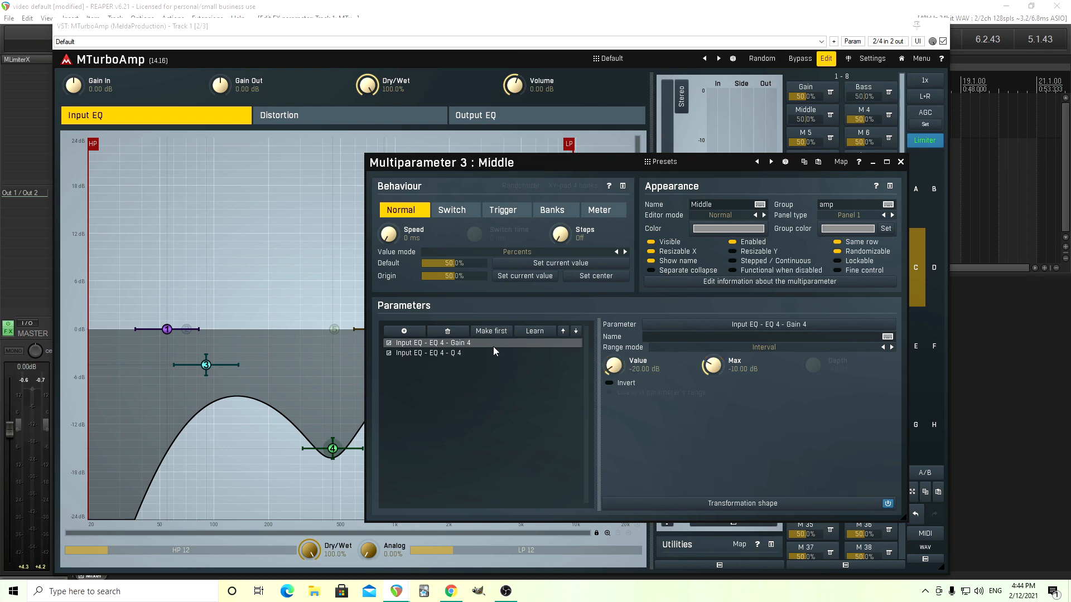
left_click(863, 505)
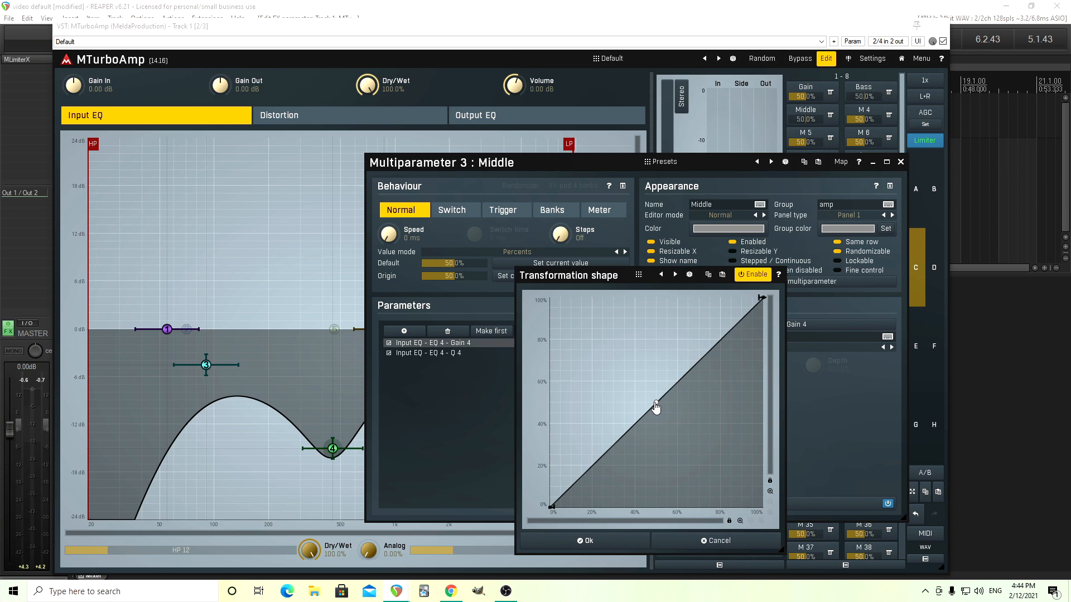
left_click(685, 542)
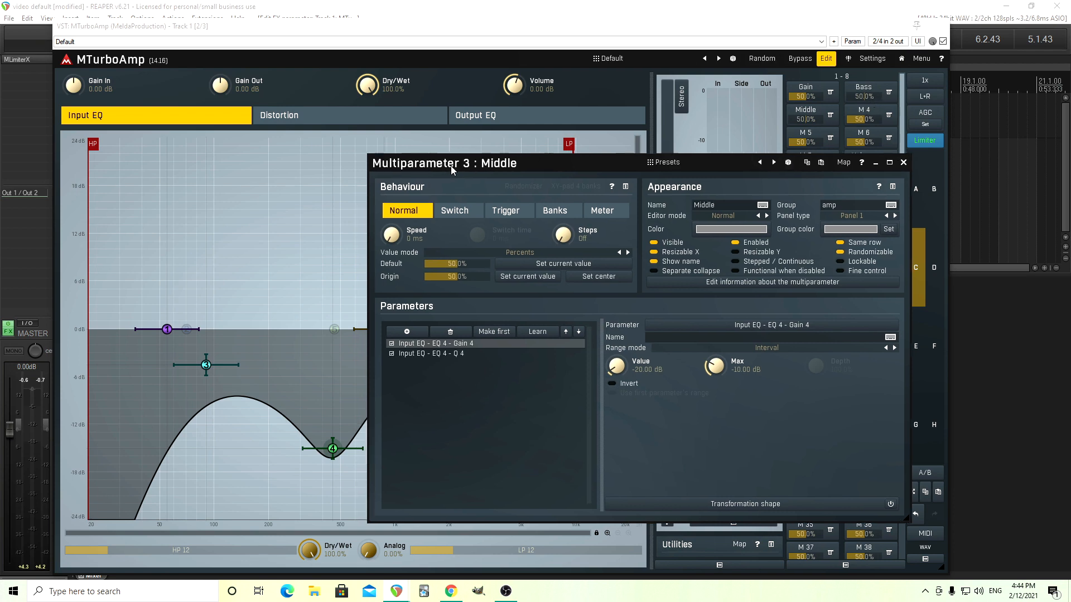
left_click_drag(486, 165, 625, 179)
mouse_move(801, 127)
left_mouse_down()
mouse_move(801, 151)
mouse_move(801, 100)
mouse_move(802, 151)
mouse_move(809, 118)
left_mouse_up()
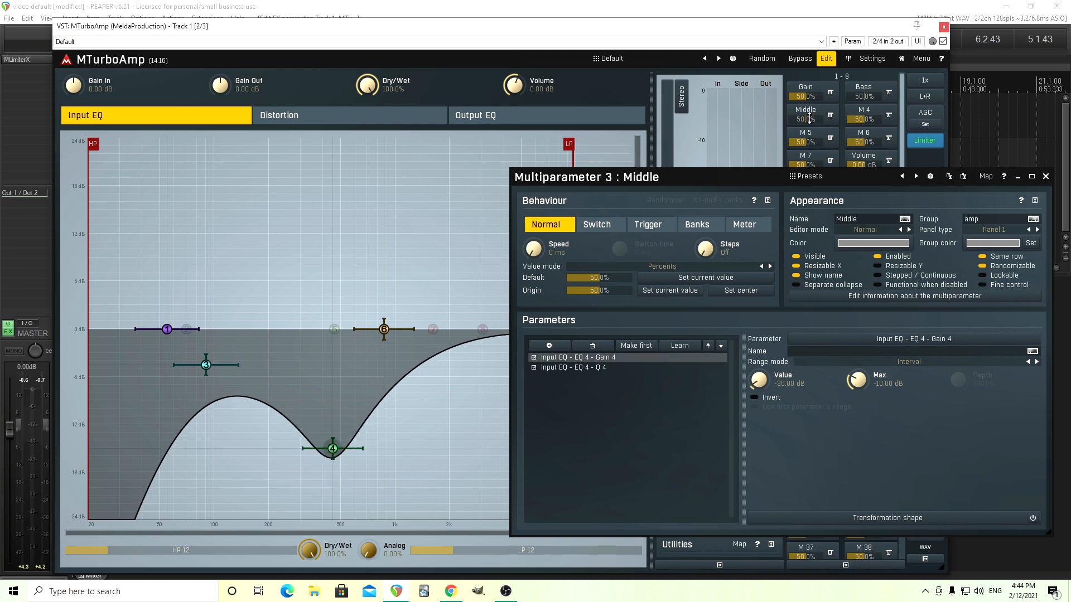
Try a strongly upward-bent transformation curve for EQ 4 - Gain 4, testing the Middle control with it and resetting Middle to 50%.
left_click(1032, 519)
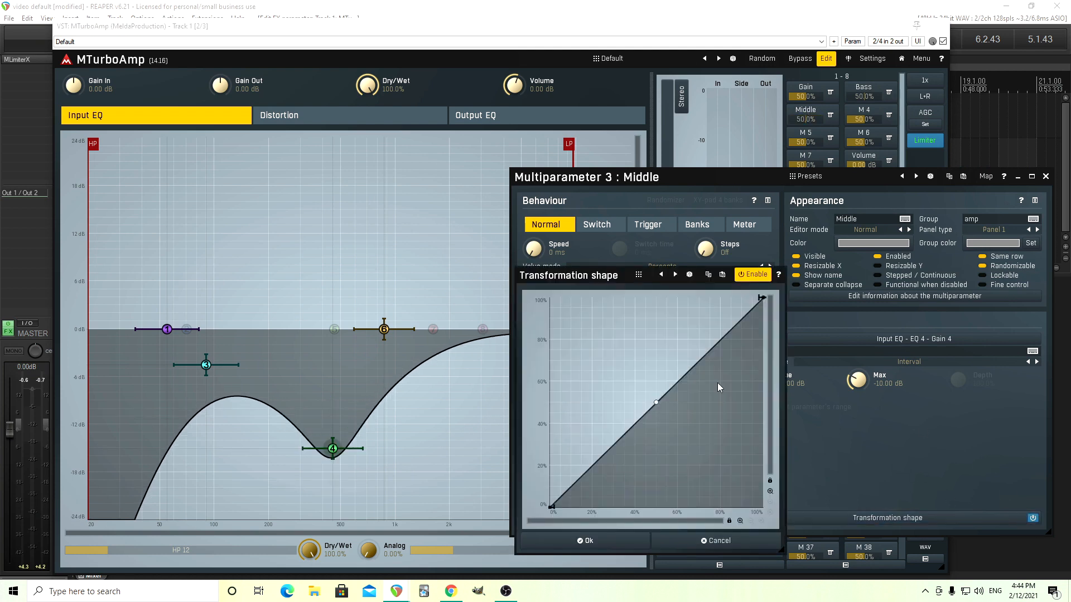
left_click_drag(657, 404, 477, 132)
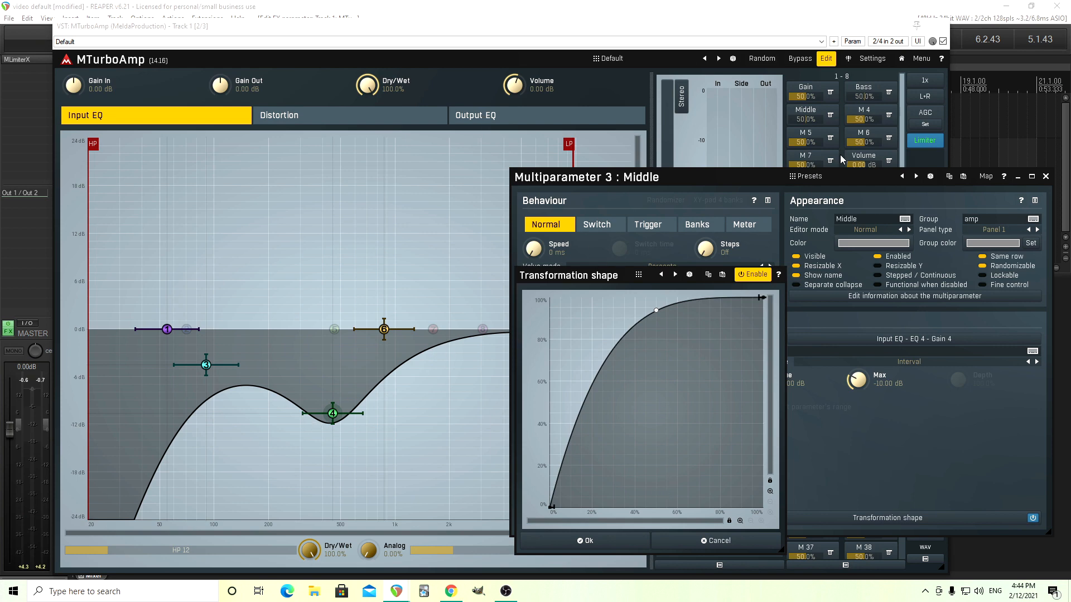
key("Return")
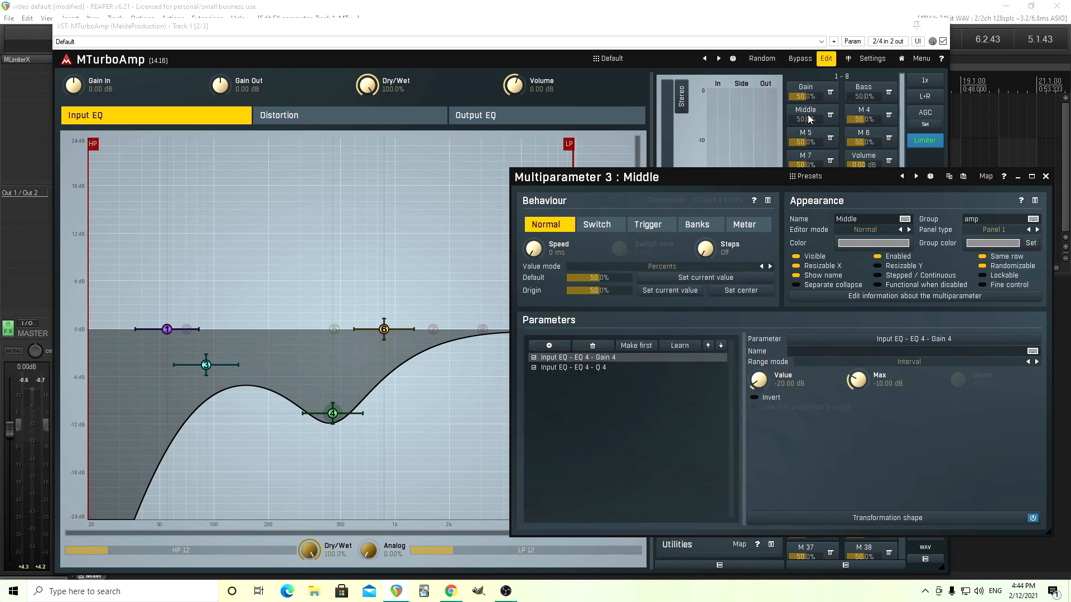
left_click_drag(805, 115, 805, 89)
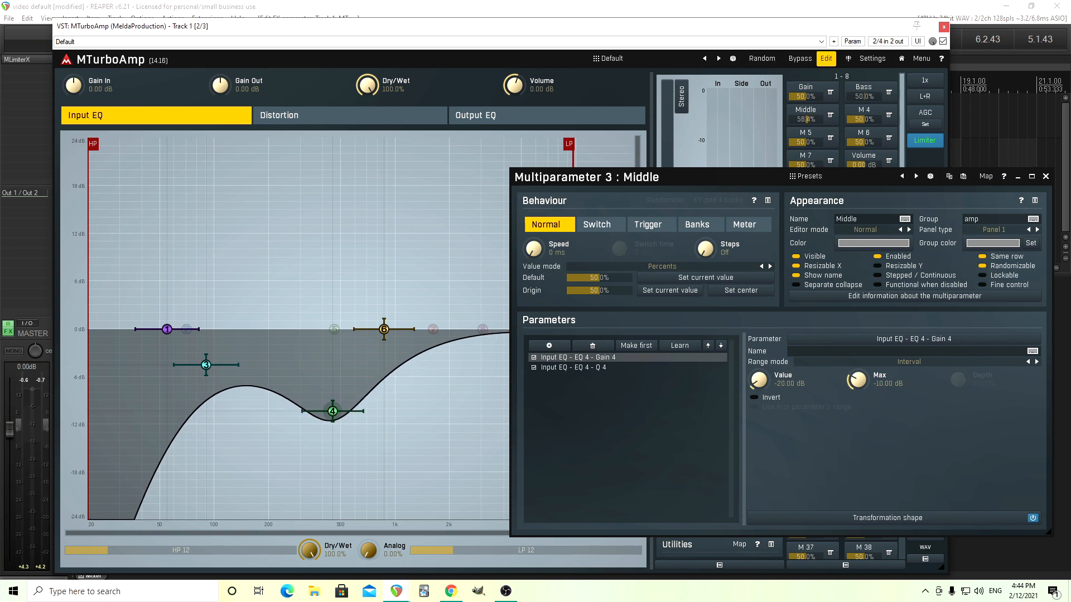
left_click_drag(805, 89, 805, 139)
double_click(813, 122)
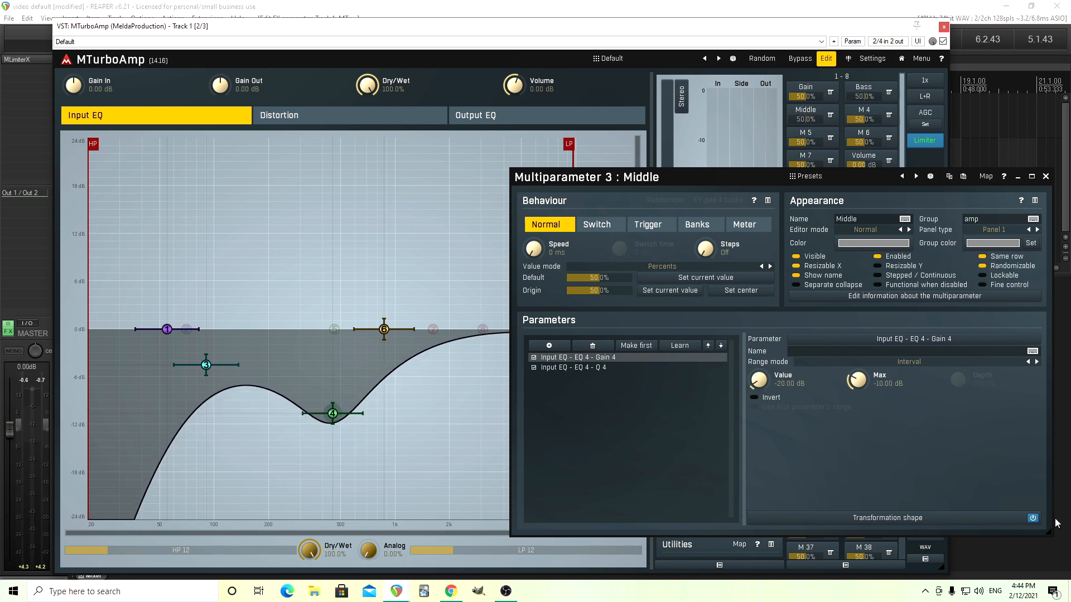
Bend the EQ 4 - Gain 4 transformation curve slightly below the straight diagonal, apply it and close the Middle settings.
left_click(999, 522)
left_click_drag(662, 321, 707, 461)
left_click(609, 542)
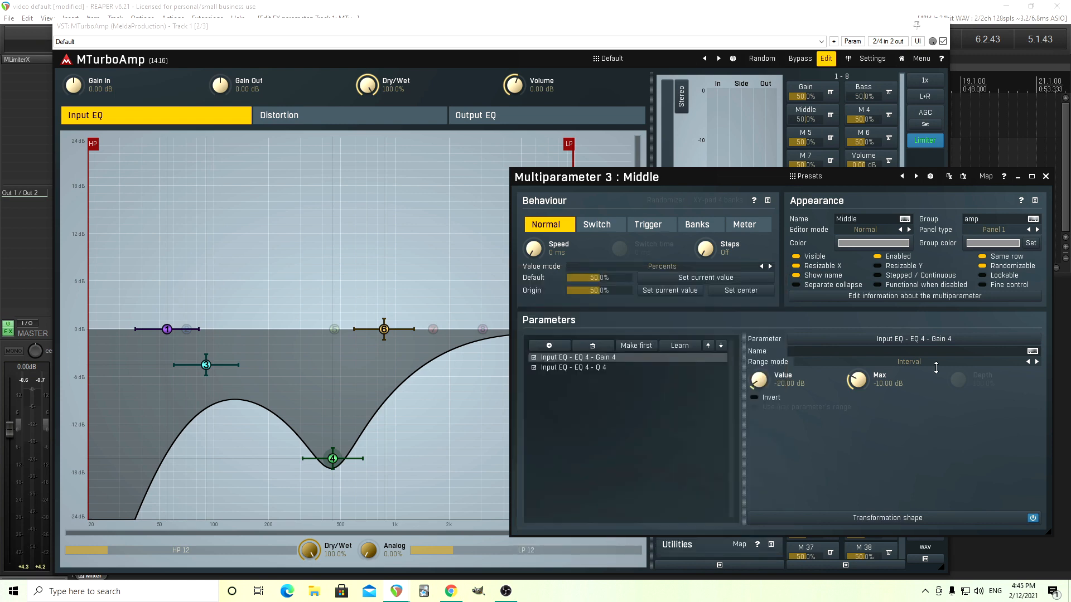
left_click(1046, 177)
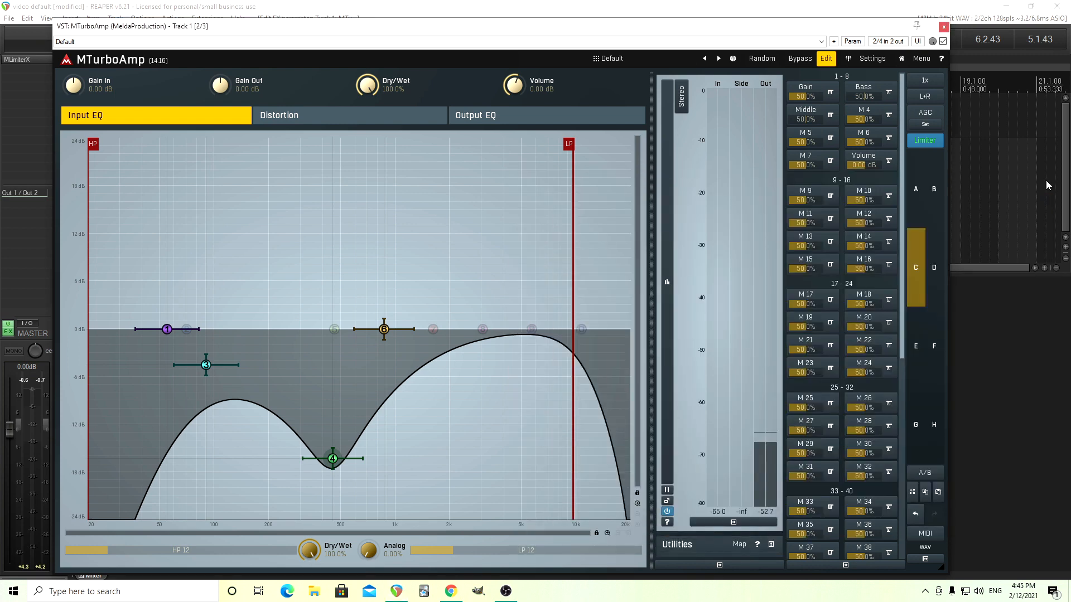
Copy the Input EQ band 6 settings from the amp in slot B and close the band settings.
left_click(934, 204)
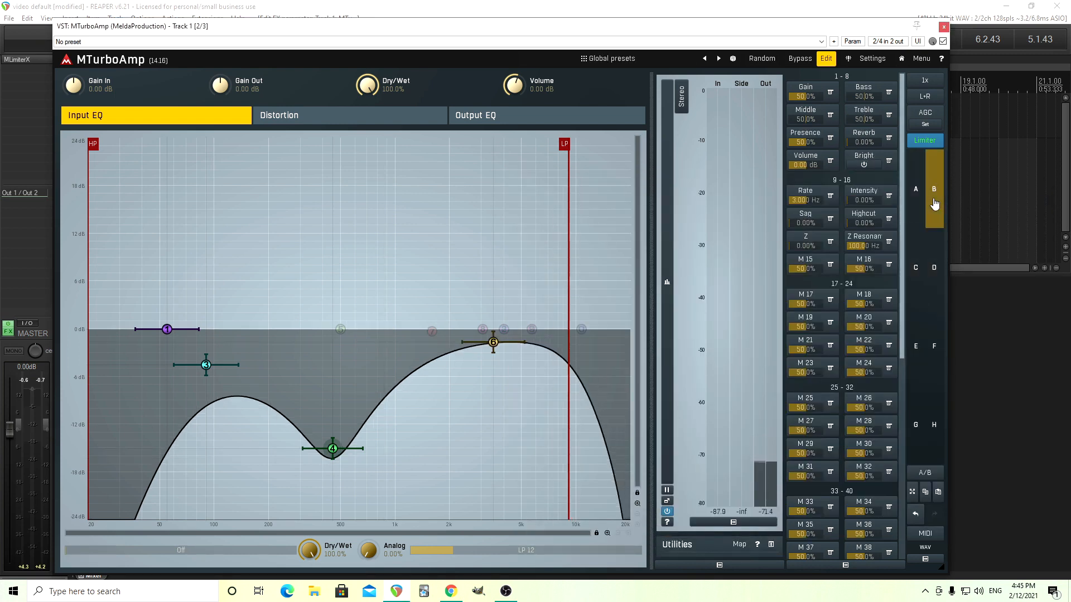
right_click(493, 343)
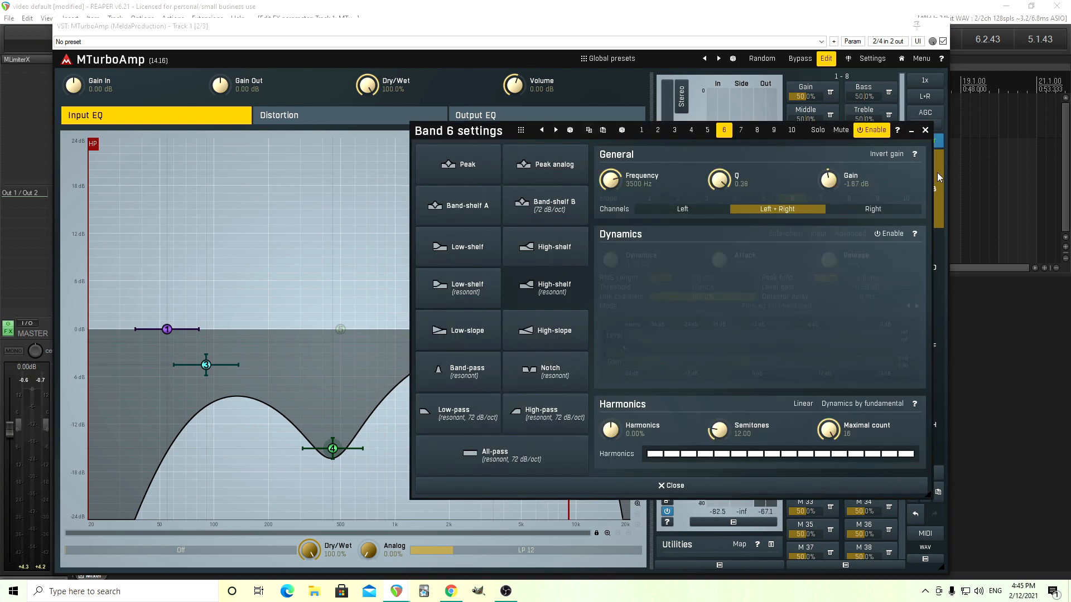
left_click(923, 131)
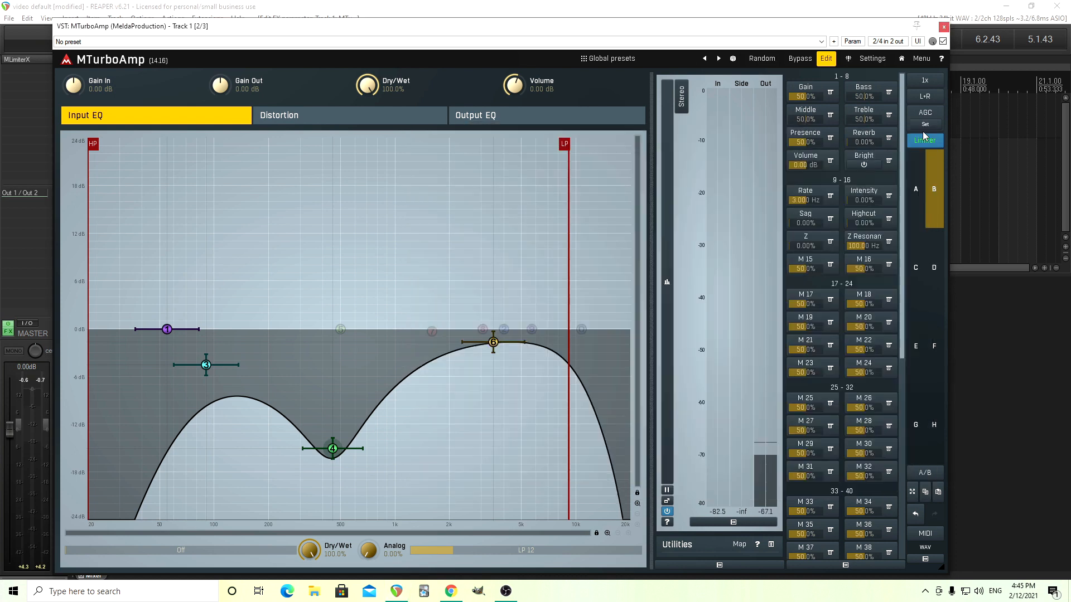
Return to slot C and paste the copied settings onto band 6 of its Input EQ.
left_click(920, 252)
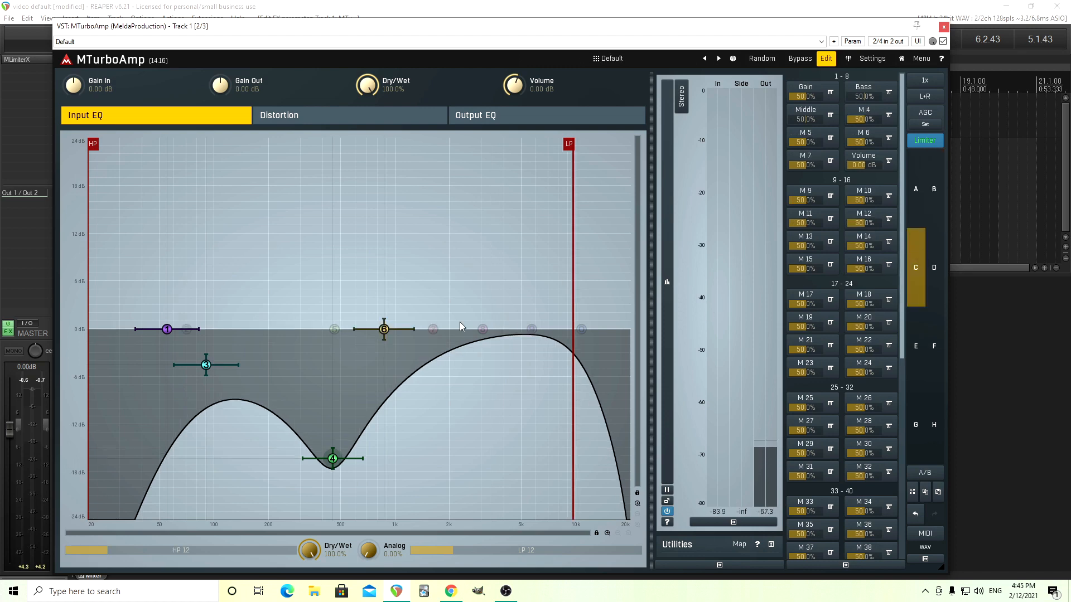
right_click(383, 329)
left_click(602, 132)
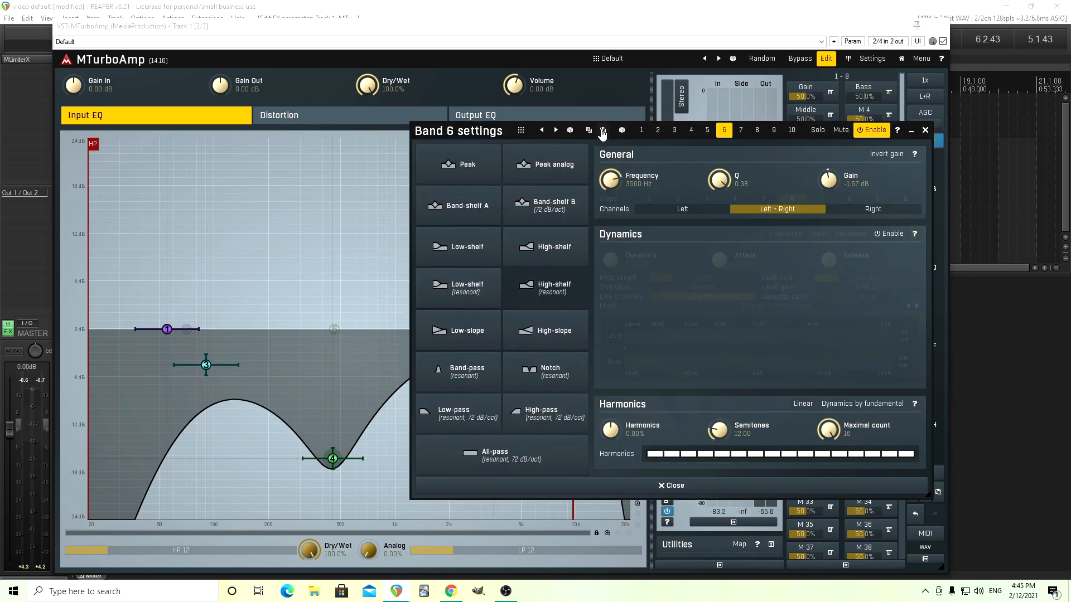
left_click(924, 130)
Copy the Treble multiparameter's settings from the amp in slot B and close its settings.
left_click(936, 184)
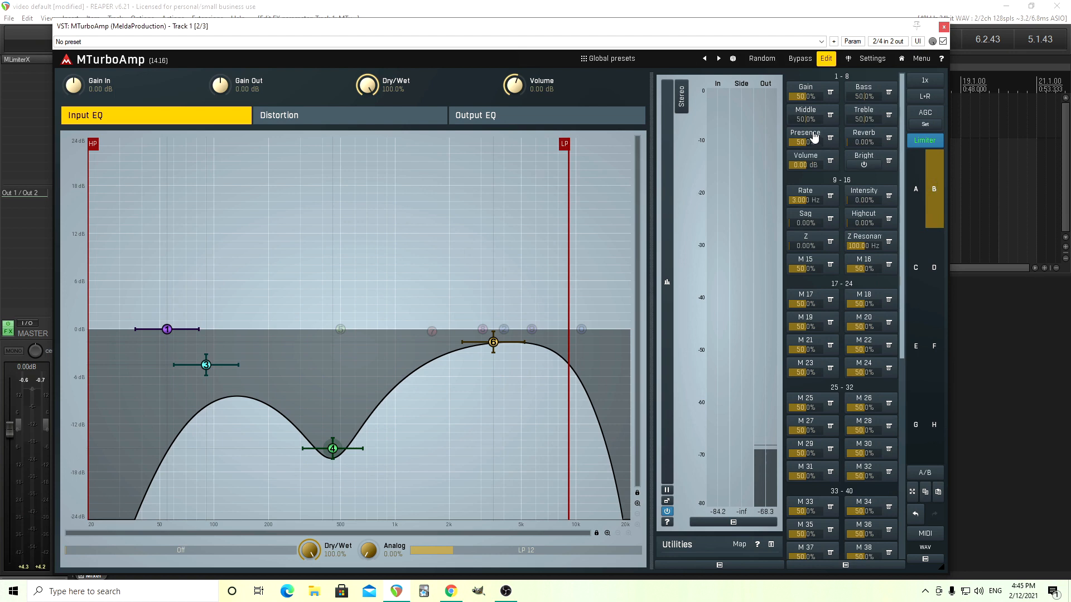
left_click(863, 106)
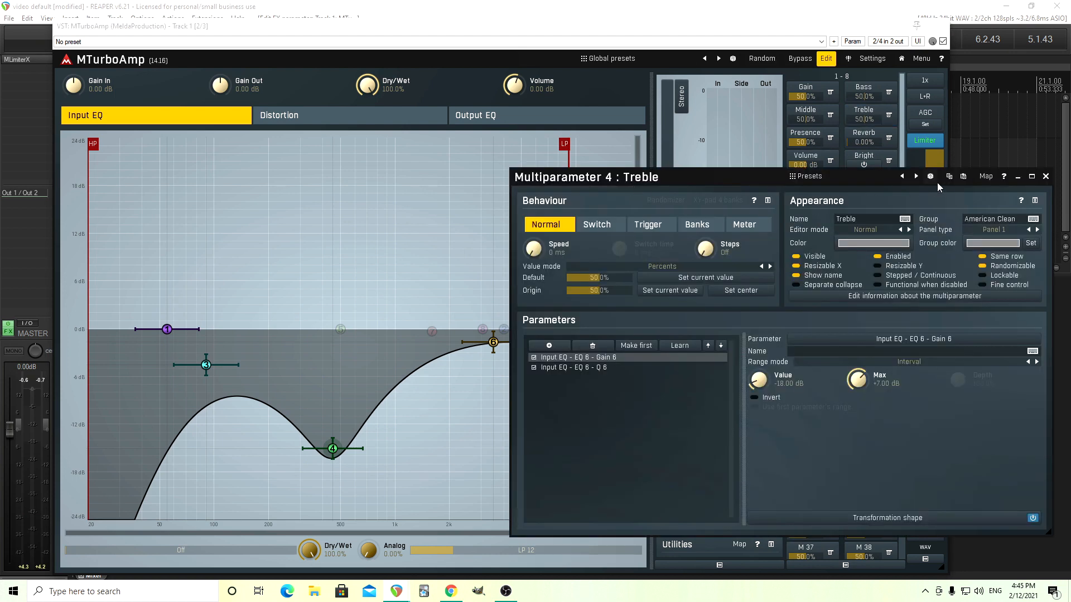
left_click(1046, 177)
In slot C, paste the copied Treble settings onto multiparameter 4.
left_click(920, 270)
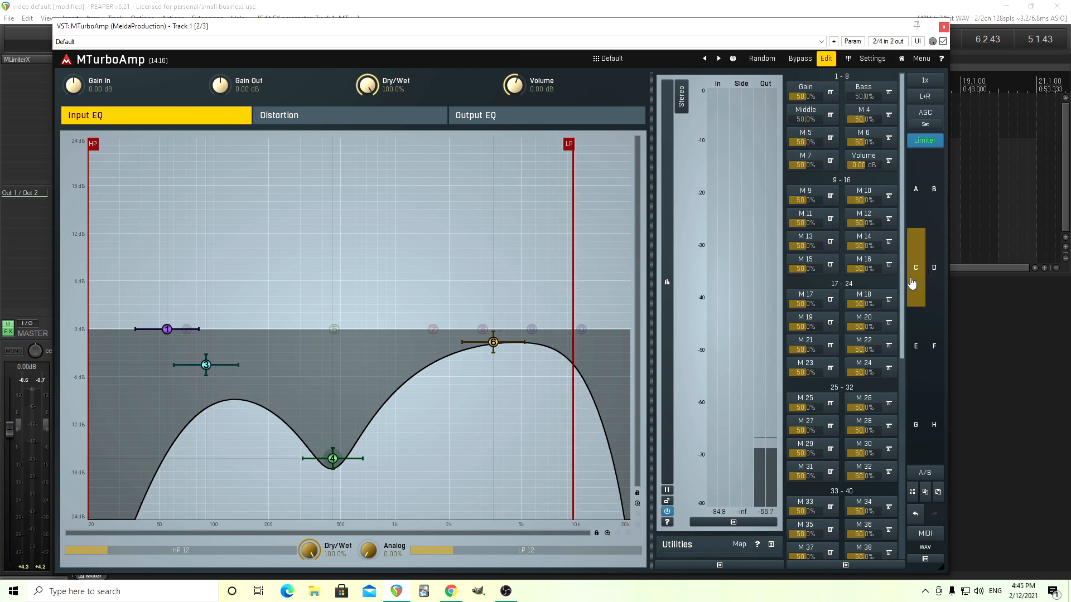
left_click(863, 110)
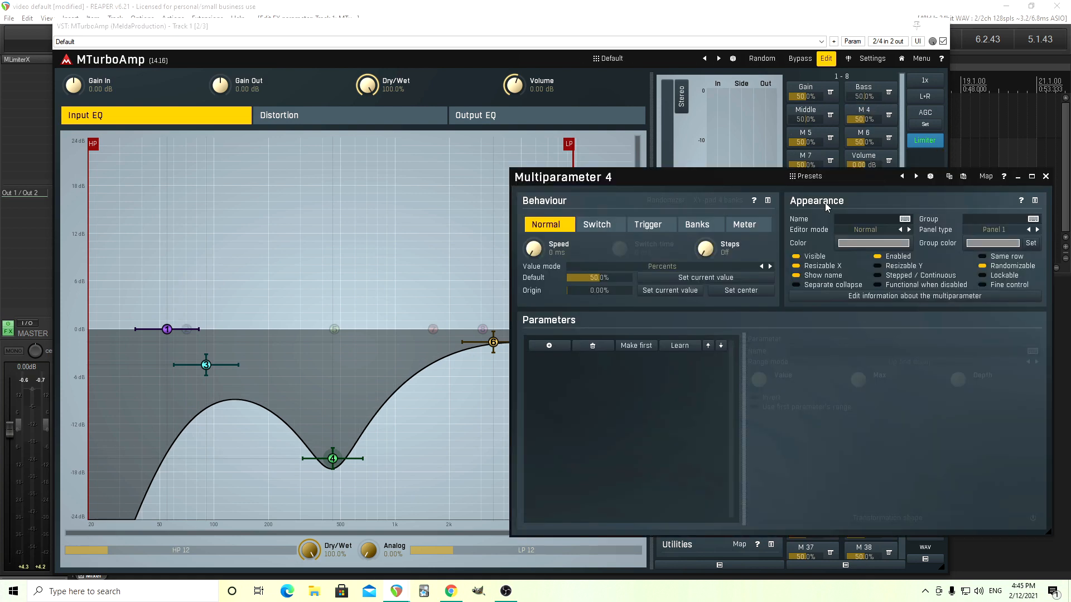
left_click(963, 176)
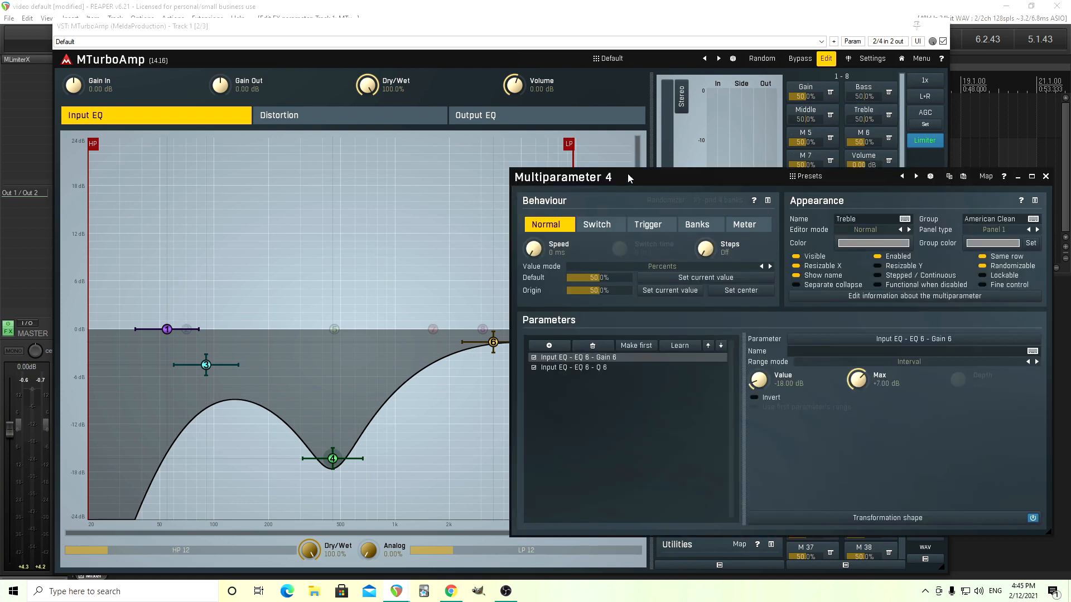
Review Treble's EQ 6 - Gain 6 transformation shape and its EQ 6 - Q 6 range, and close the multiparameter settings.
left_click_drag(628, 177, 475, 135)
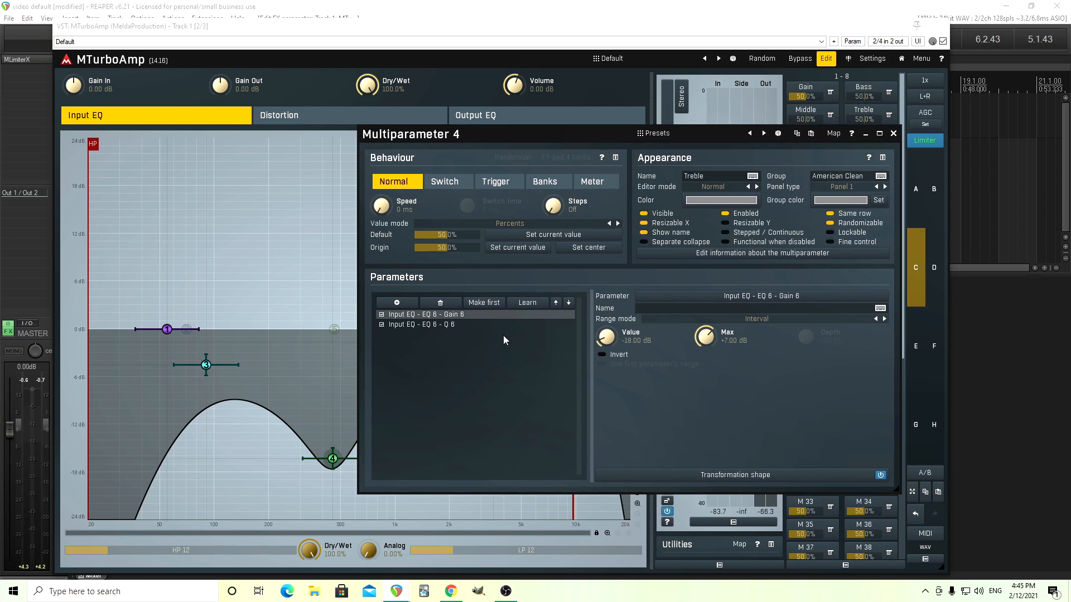
left_click(781, 478)
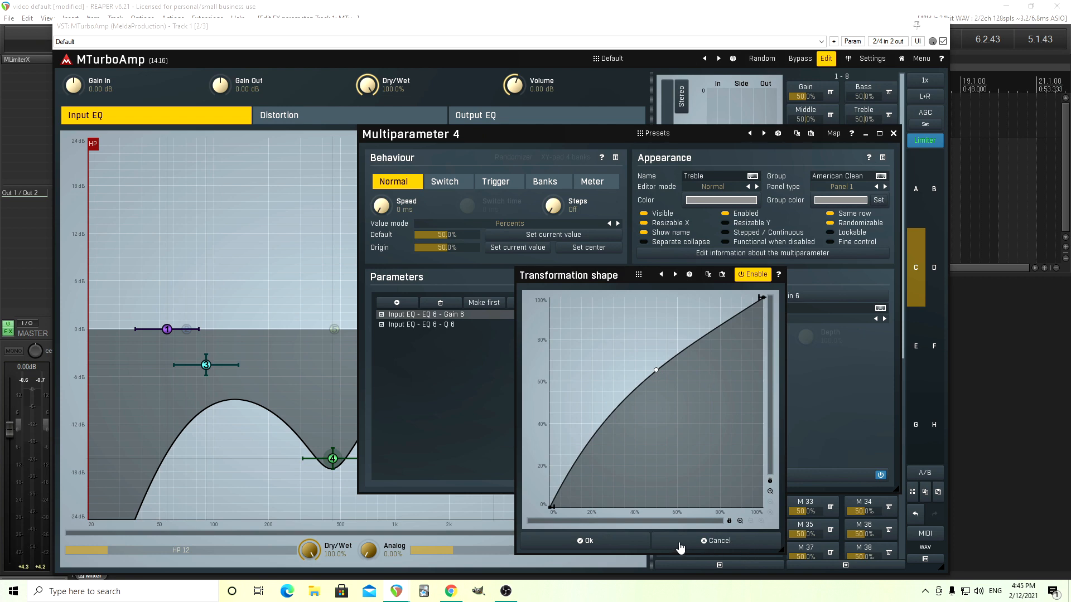
left_click(625, 544)
left_click(477, 325)
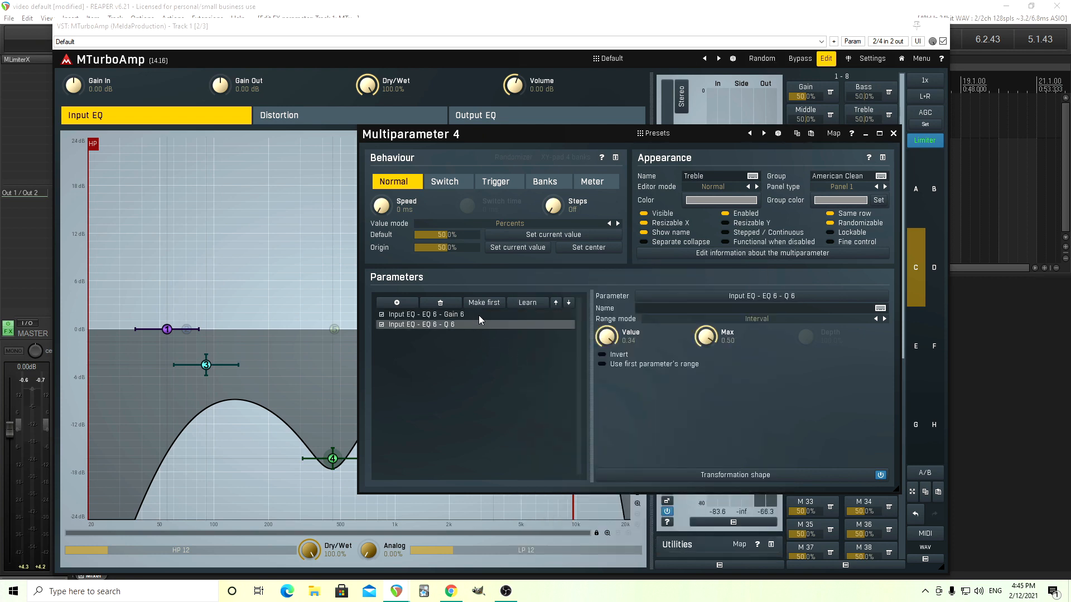
left_click(891, 134)
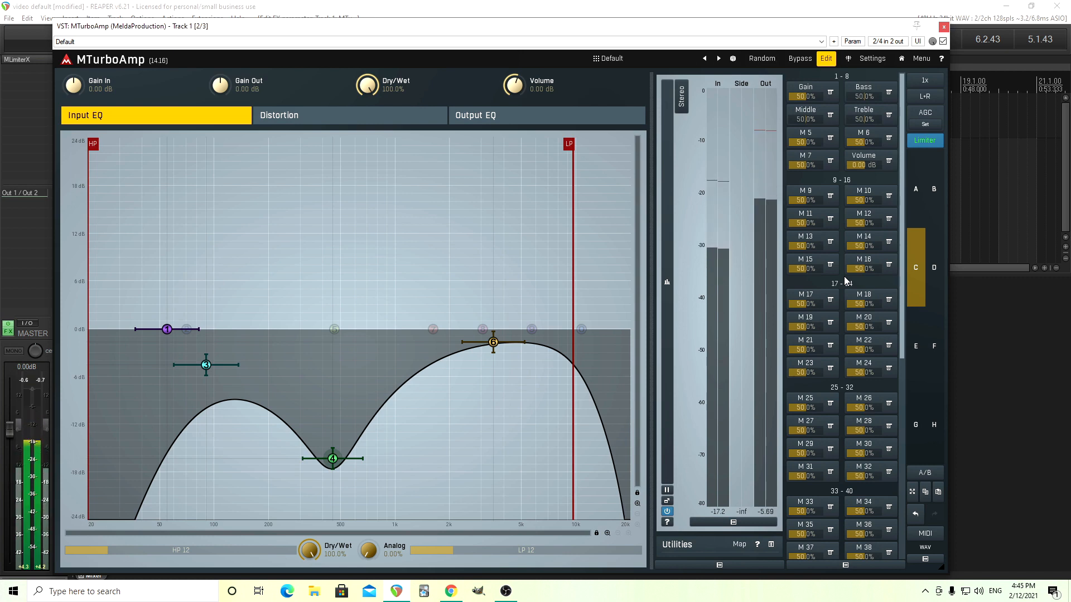
Audition the amp with the Input EQ's Dry/Wet at 0%, restoring Dry/Wet to 100% and resetting Volume to 0.00 dB.
key("space")
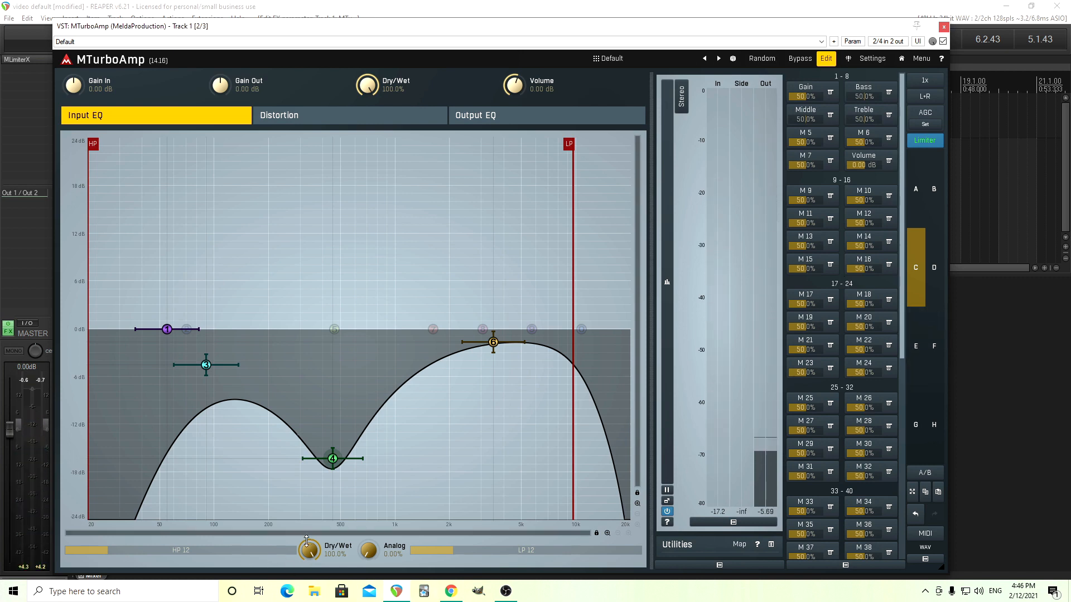
left_click_drag(306, 541, 307, 597)
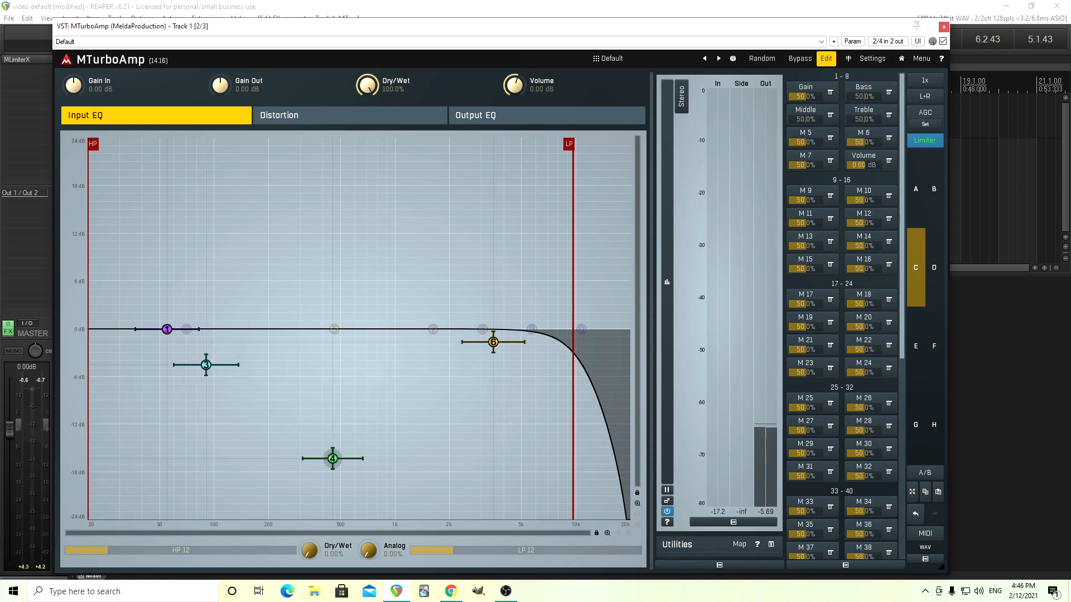
key("space")
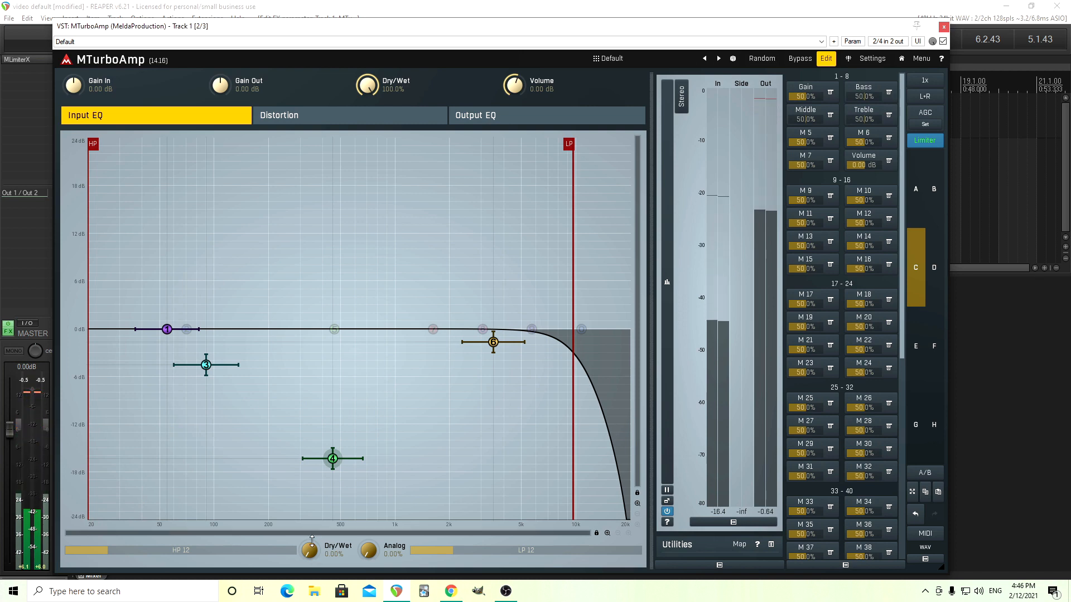
double_click(306, 549)
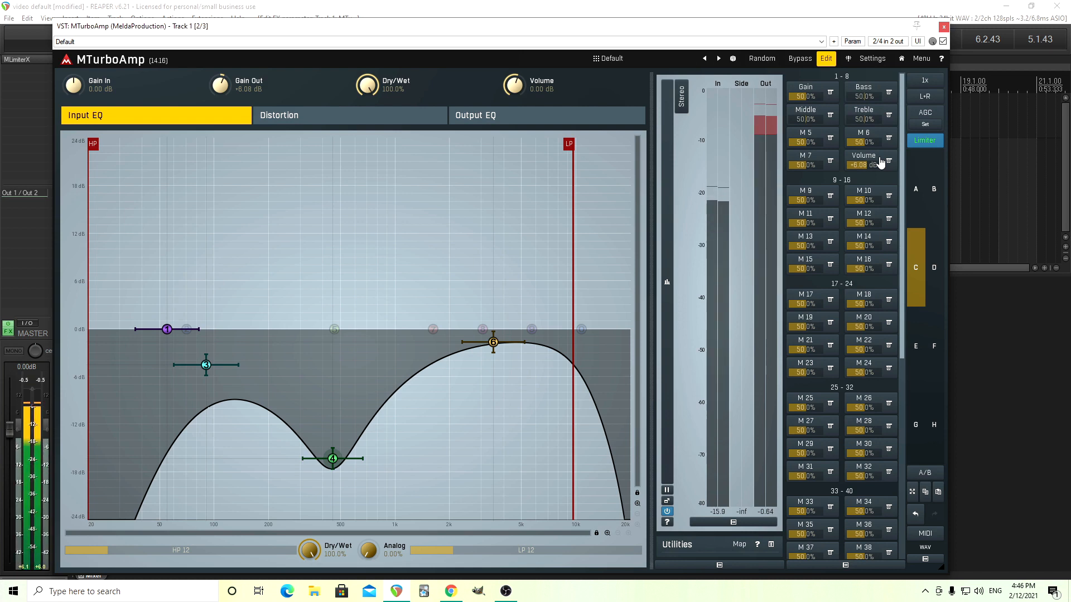
double_click(867, 165)
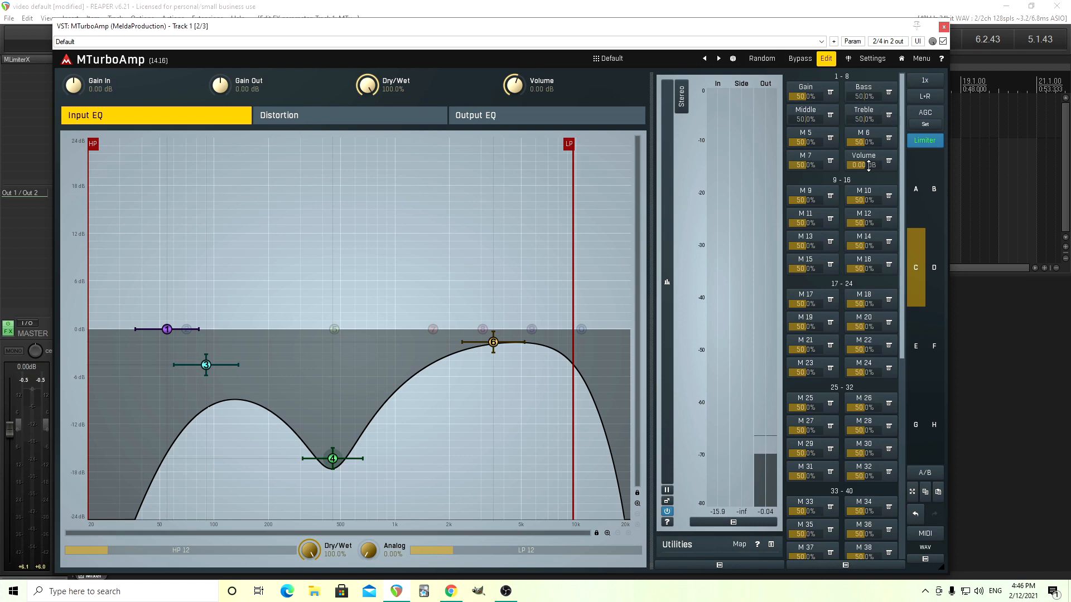
Test the Middle control at 100% and Bass at 100% and 0%, resetting each to 50%.
left_click_drag(805, 118, 846, 99)
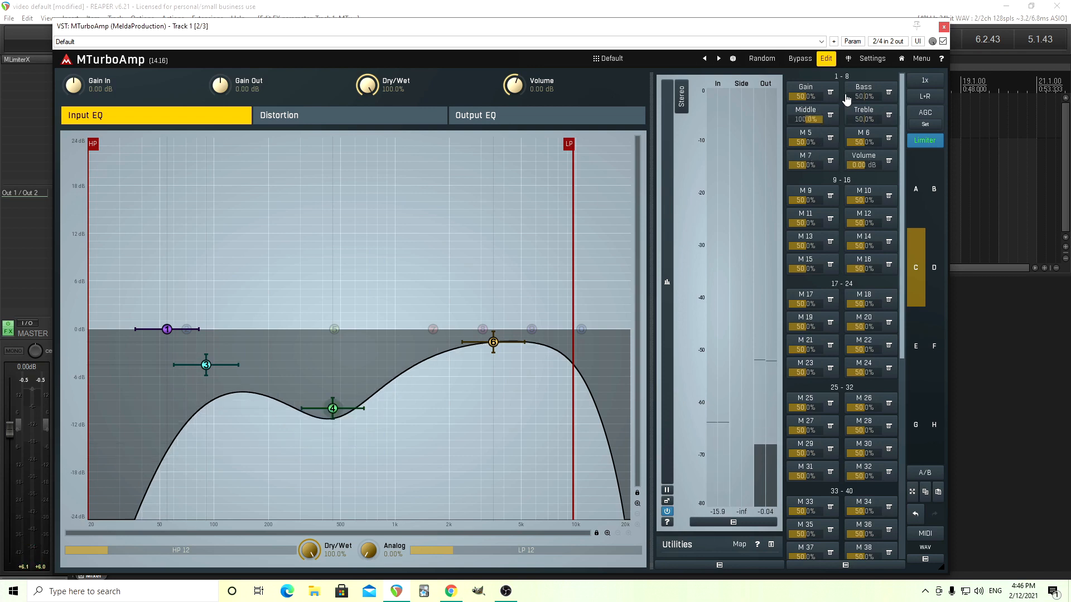
double_click(814, 119)
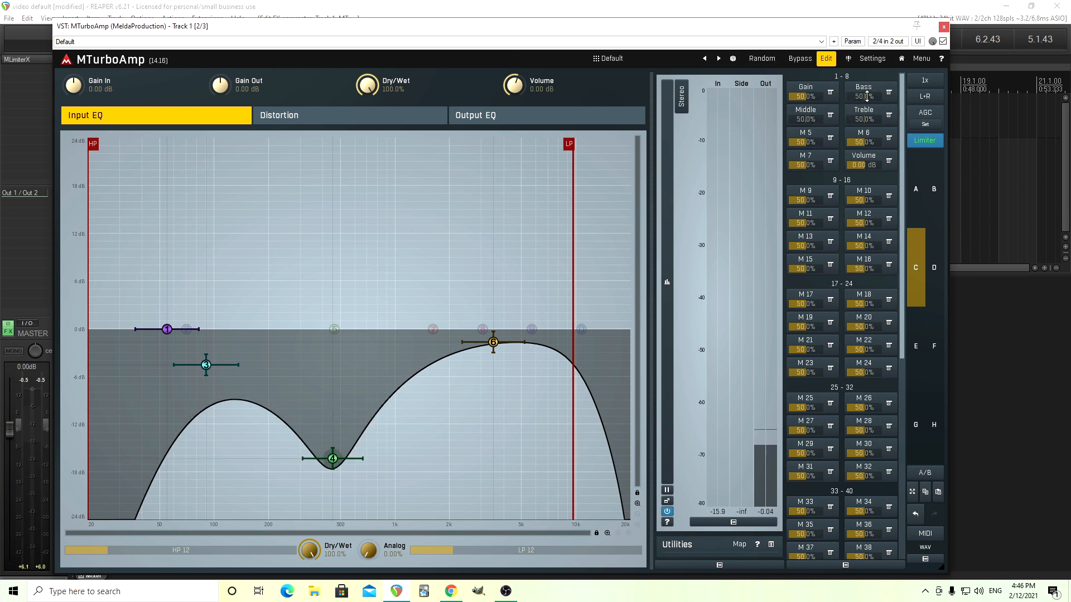
left_click_drag(866, 96, 872, 80)
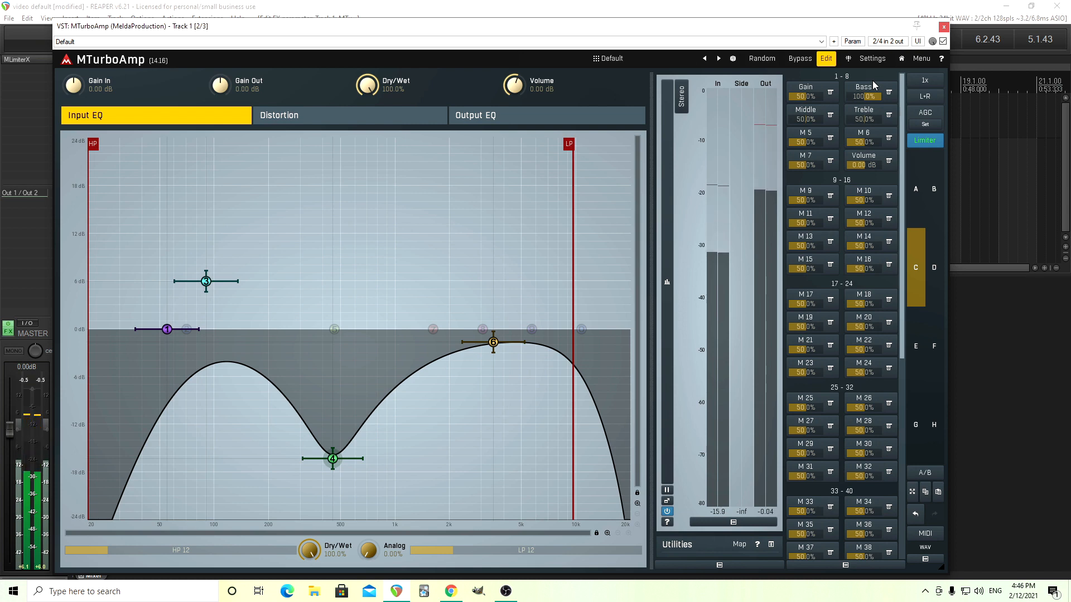
left_click_drag(872, 80, 886, 103)
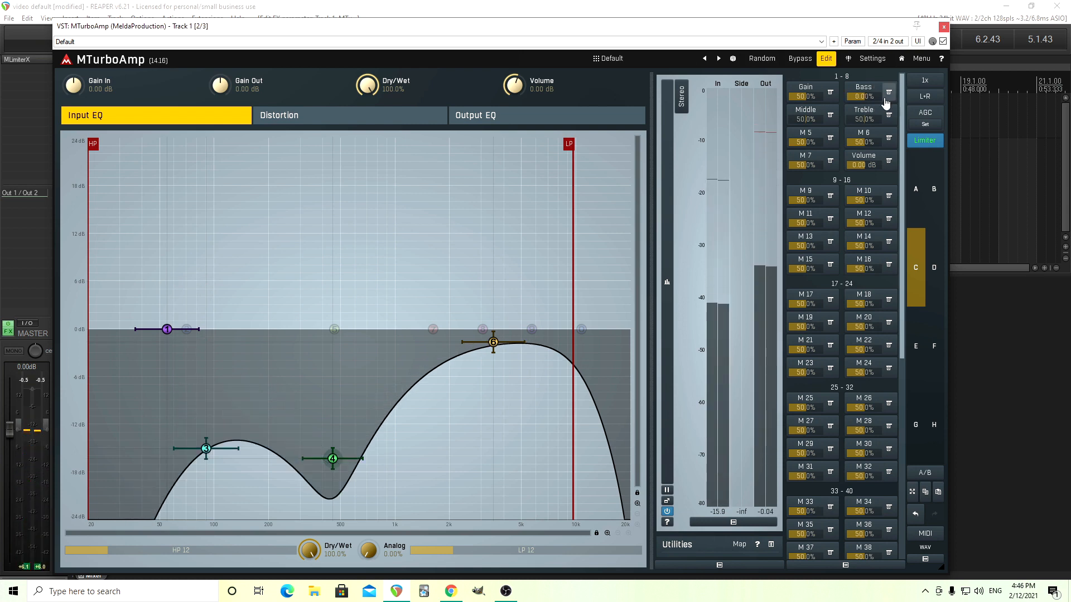
double_click(873, 106)
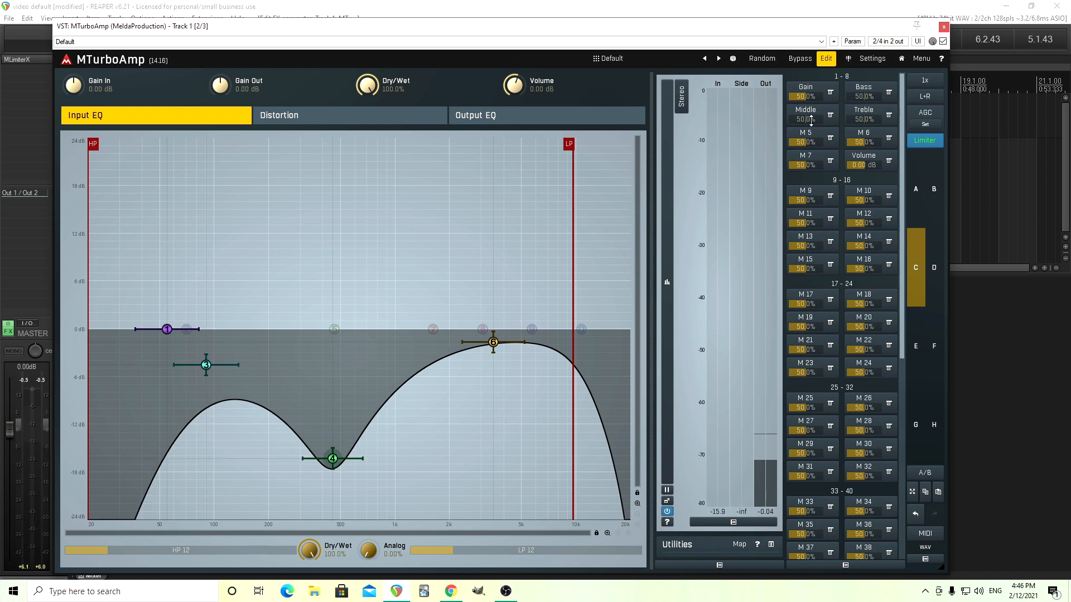
Test the Middle control at 0% and 100%, and reset it to 50%.
left_click_drag(810, 119, 811, 142)
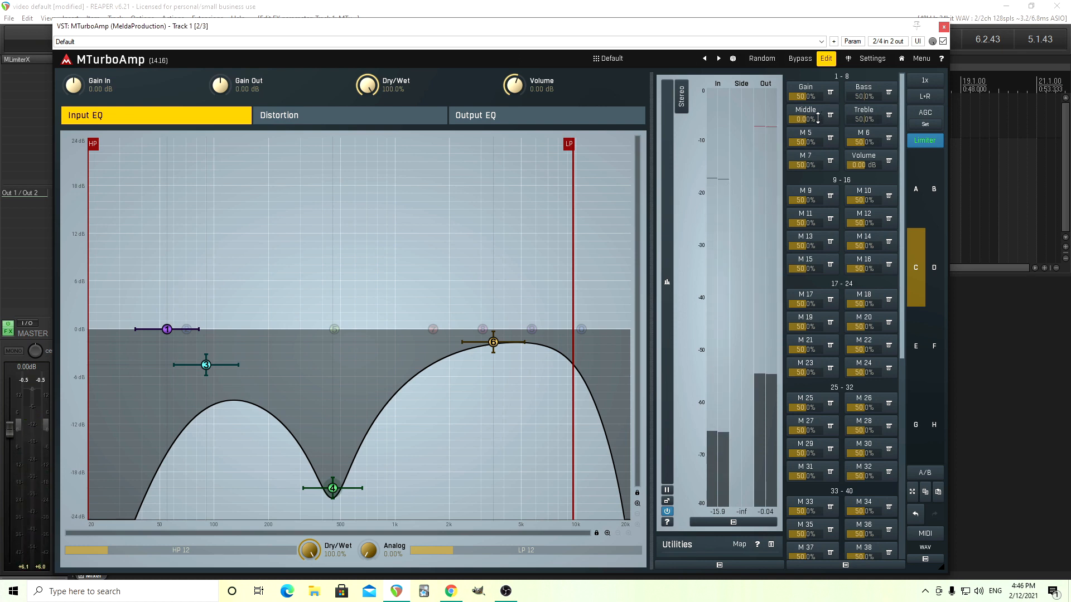
double_click(817, 118)
left_click_drag(817, 118, 817, 89)
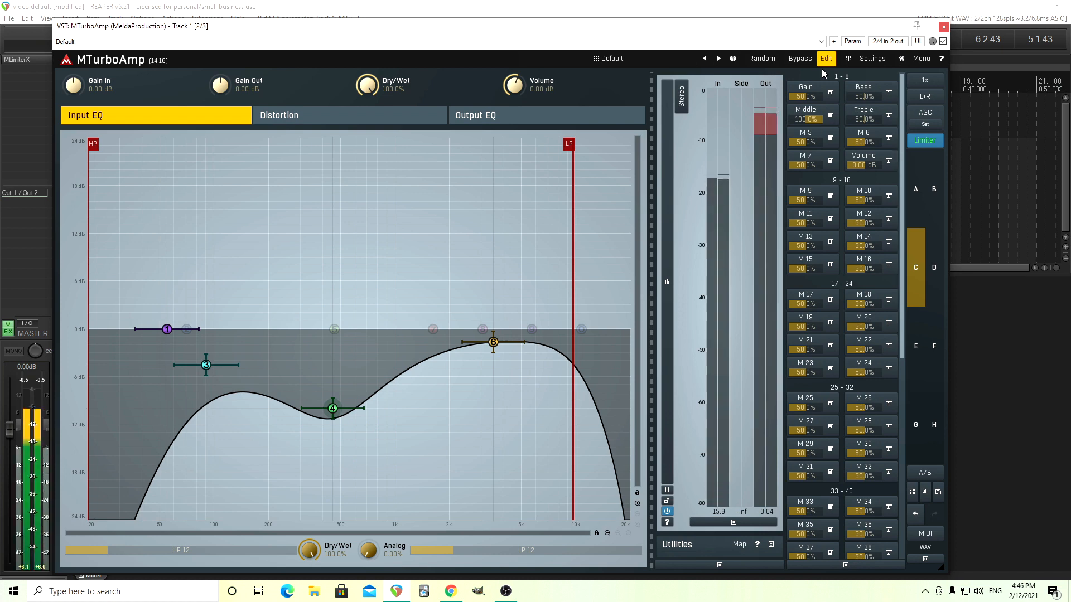
double_click(813, 119)
Test the Treble control at 0% and 100%, and reset it to 50%.
left_click_drag(876, 122, 877, 162)
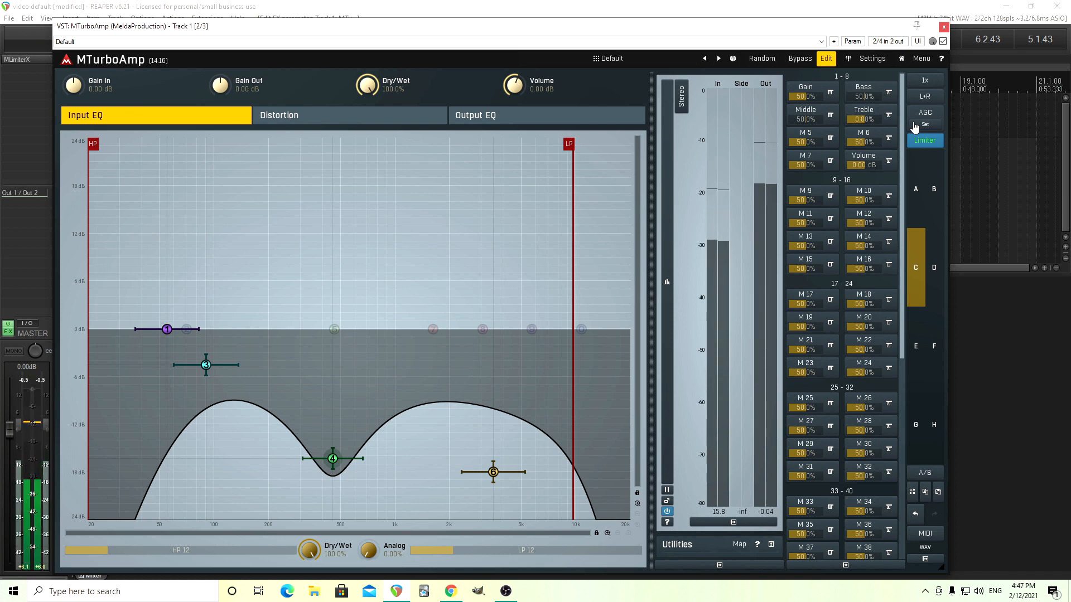
left_click_drag(871, 119, 879, 108)
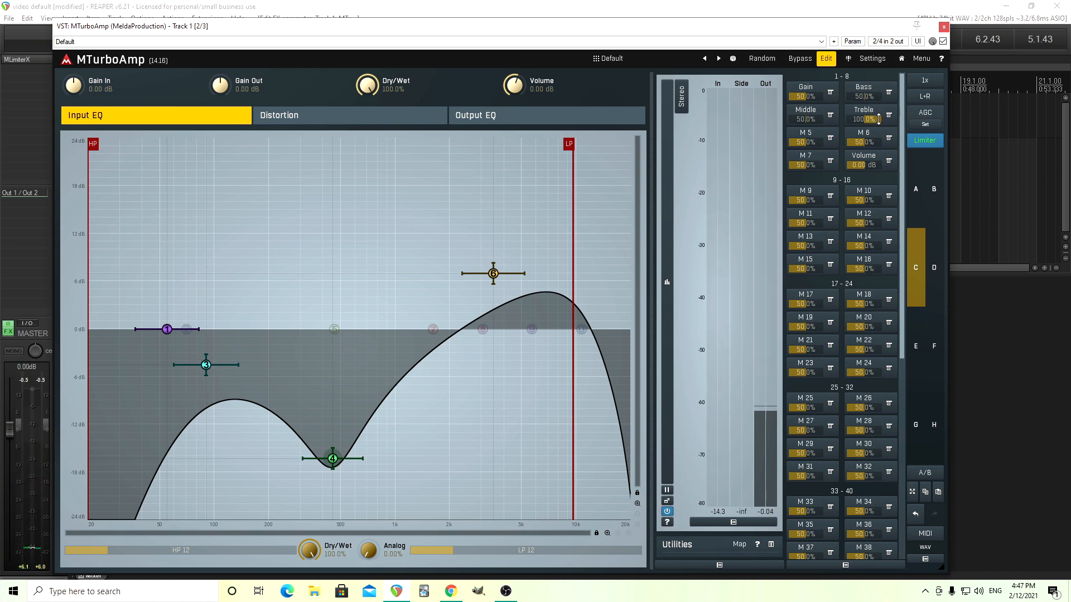
double_click(879, 120)
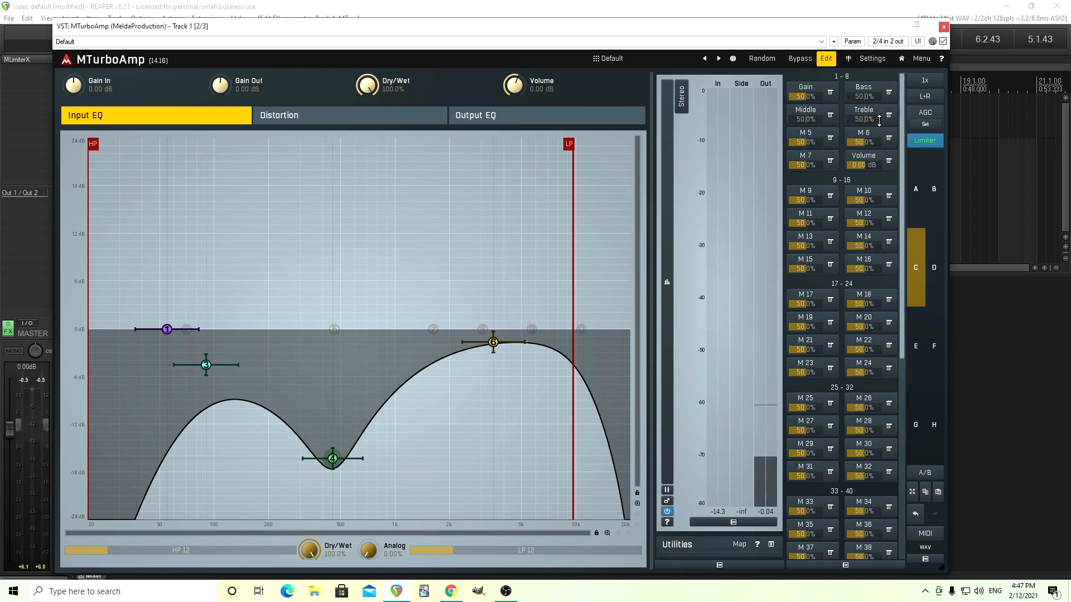
Check the EQ 6 - Gain 6 range in Treble's multiparameter settings and close them.
left_click(871, 116)
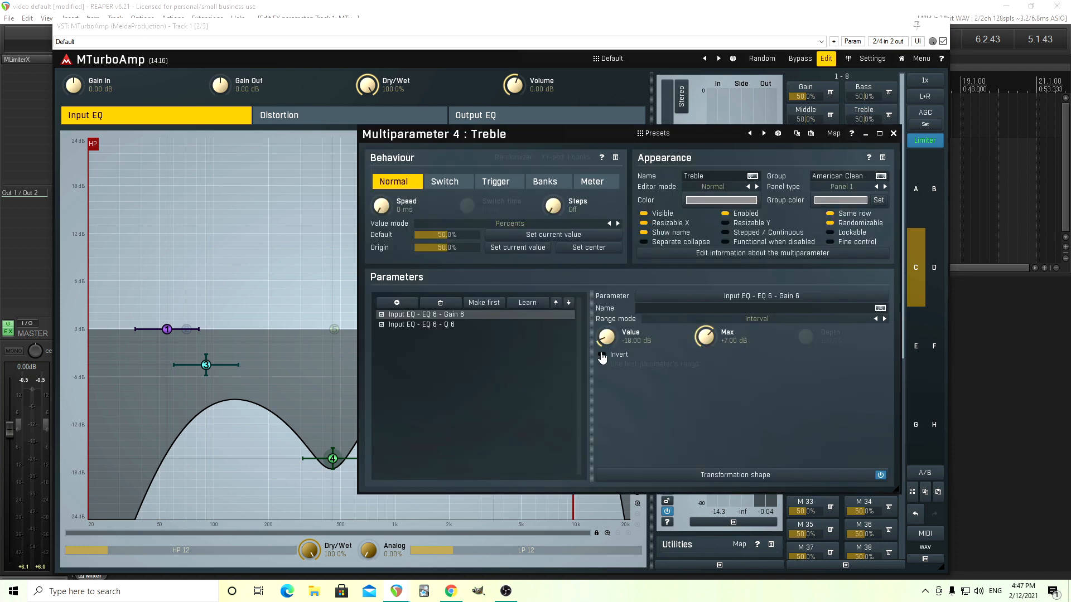
left_click(893, 134)
left_click(864, 112)
left_click(892, 134)
Open the Input EQ's band 6 settings, keep the Treble control visible, and set Treble to 100%.
double_click(495, 340)
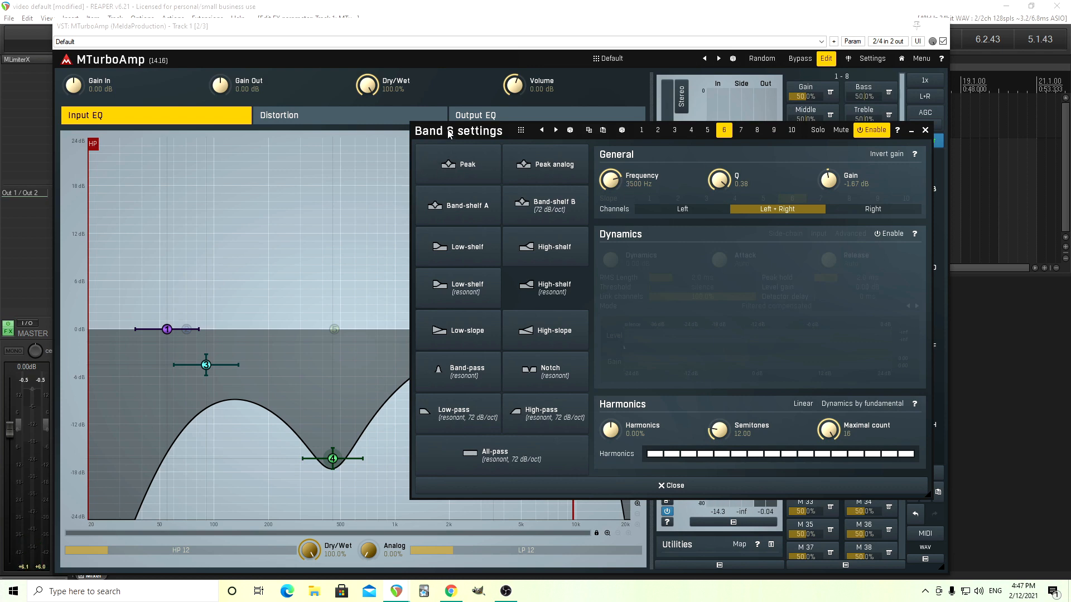
left_click_drag(449, 134, 434, 212)
left_click_drag(872, 121, 871, 121)
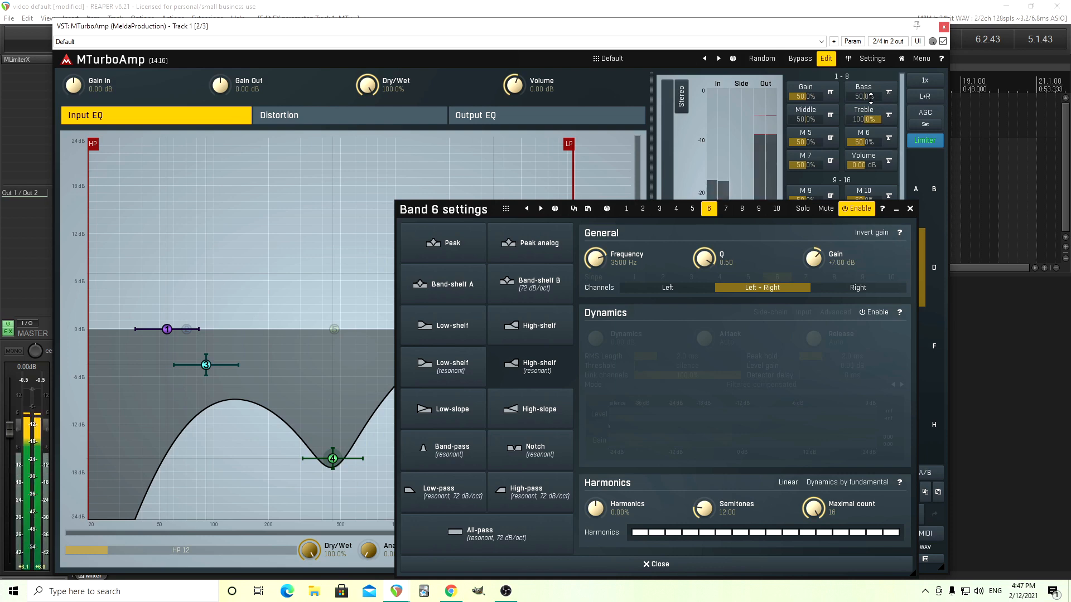
Try band 6 at a frequency of 2000 Hz, auditioning Treble at 0% and 100%.
double_click(599, 260)
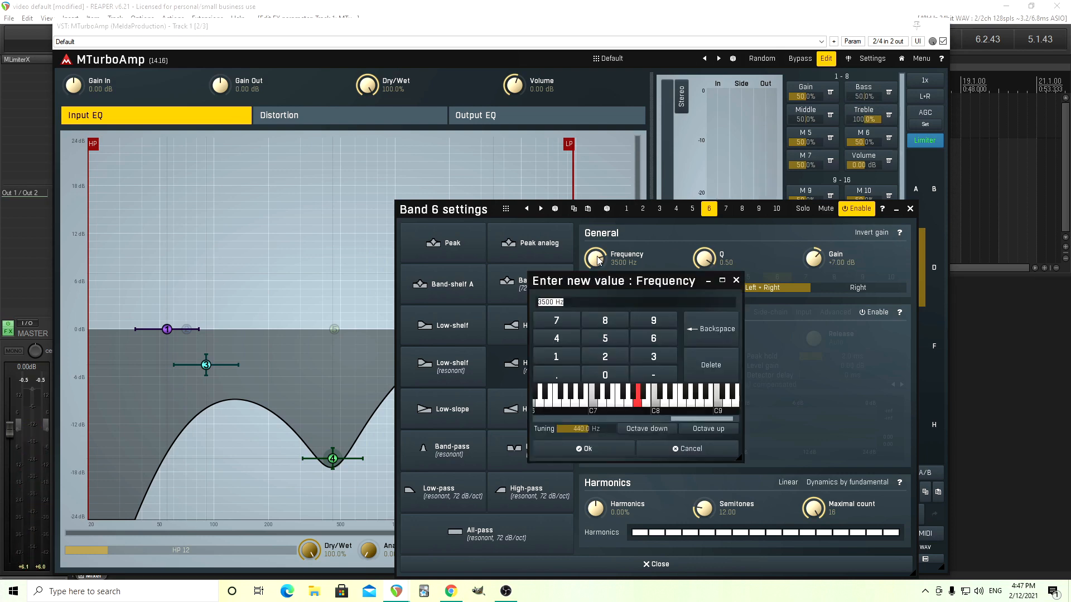
left_click(592, 363)
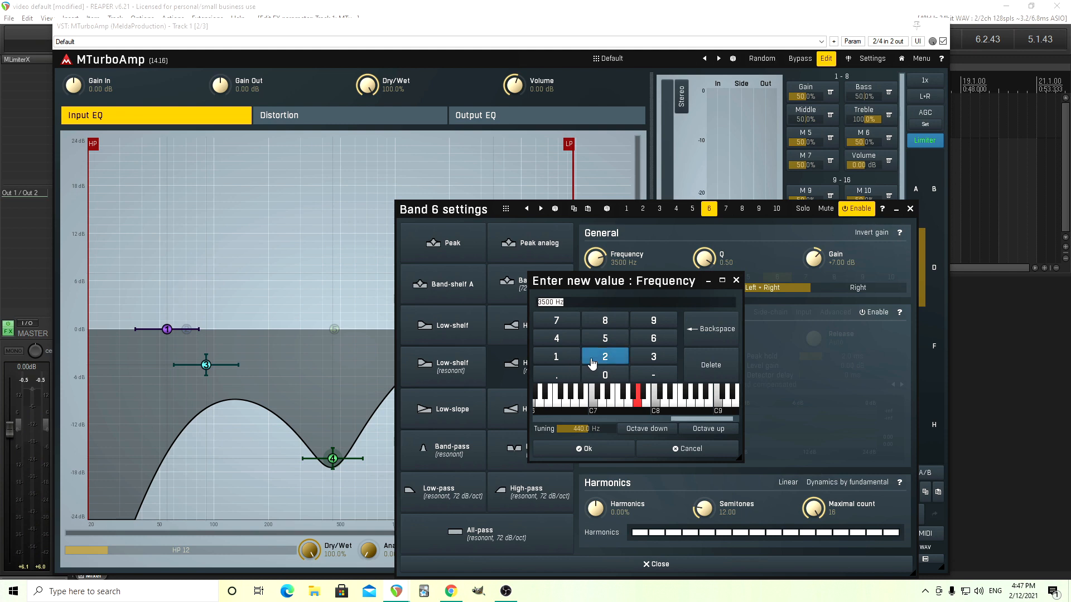
left_click(599, 375)
left_click(602, 450)
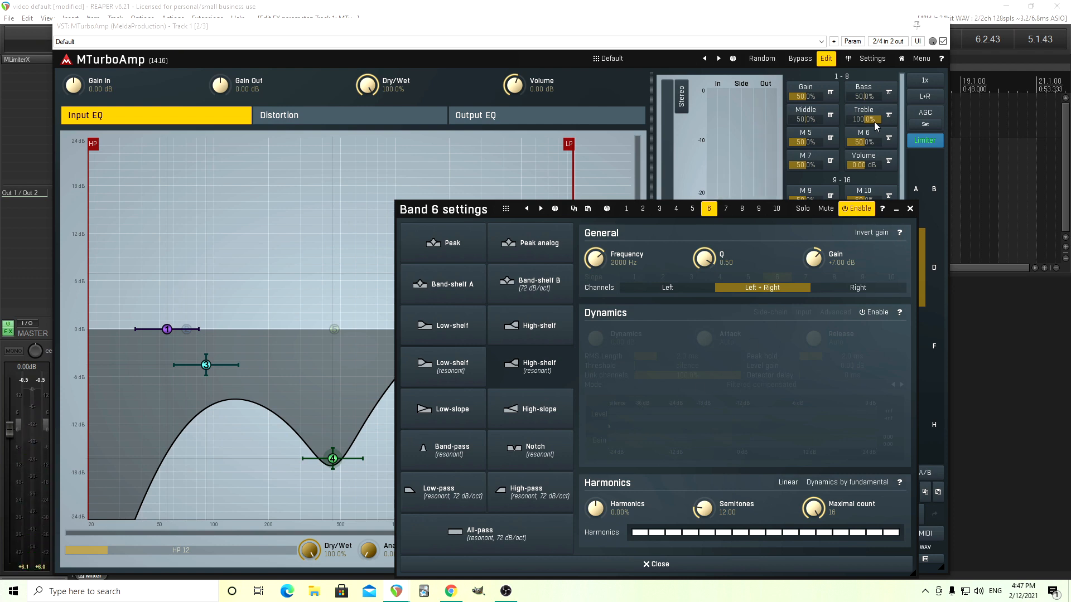
left_click_drag(875, 125, 876, 118)
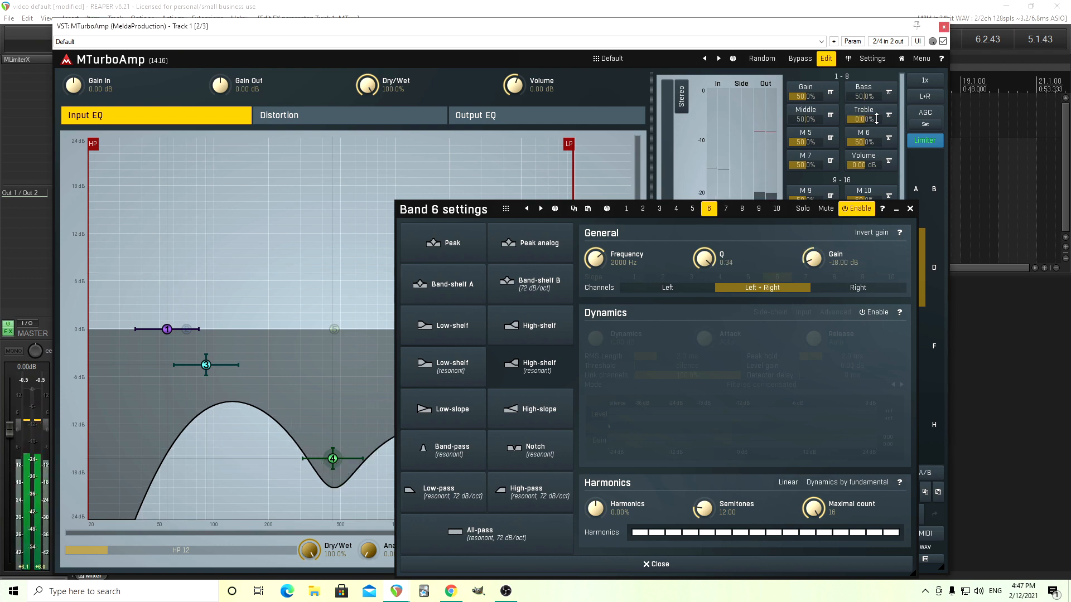
left_click_drag(876, 118, 886, 89)
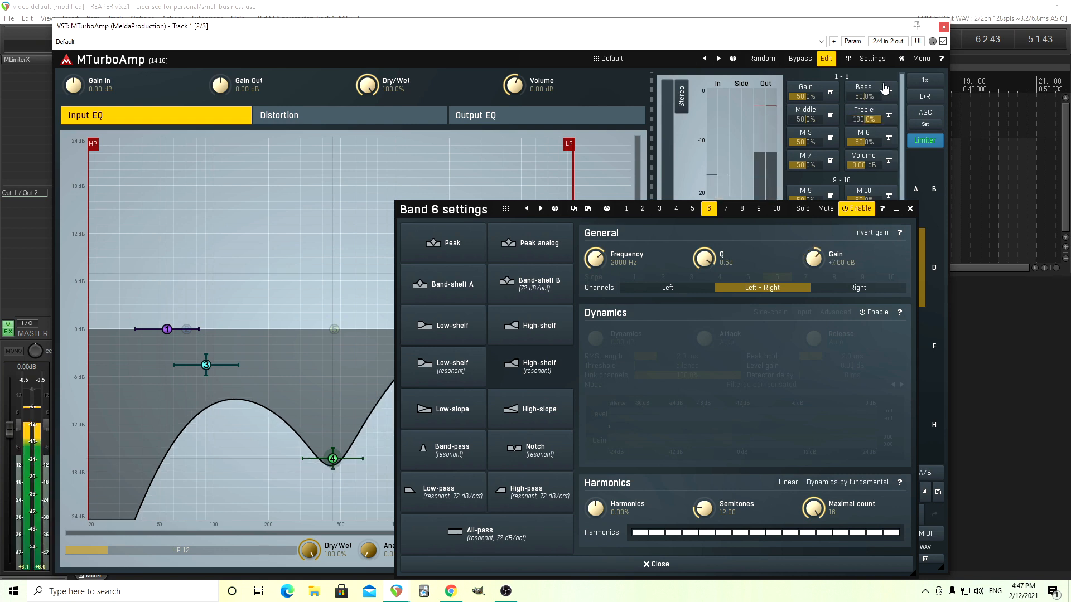
Set band 6's frequency to 1500 Hz, close its settings, and reset Treble to 50%.
double_click(595, 263)
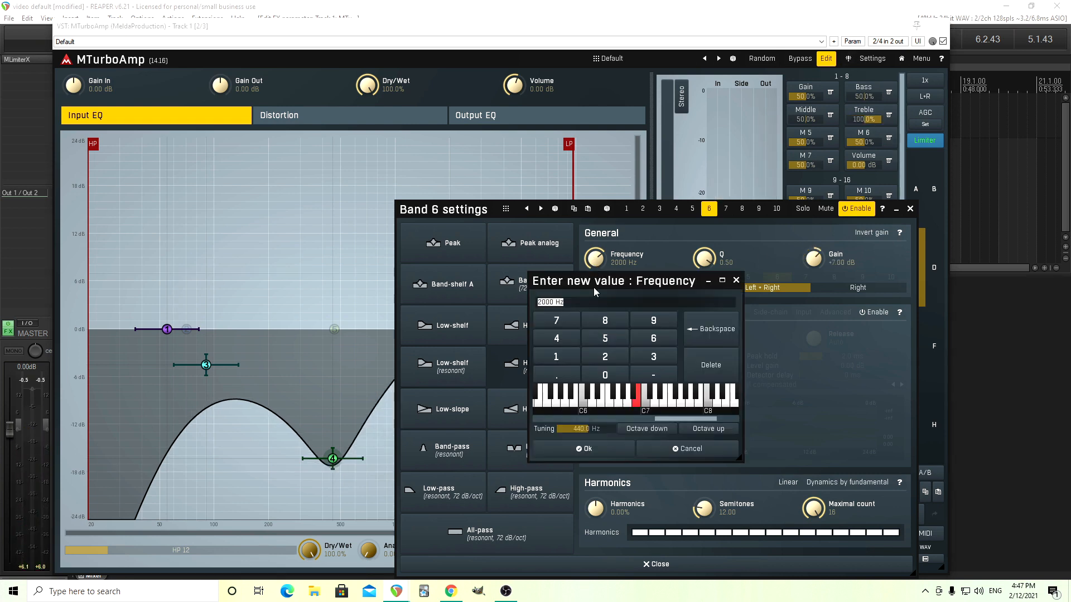
left_click(566, 360)
left_click(601, 339)
left_click(601, 376)
left_click(601, 377)
left_click(604, 451)
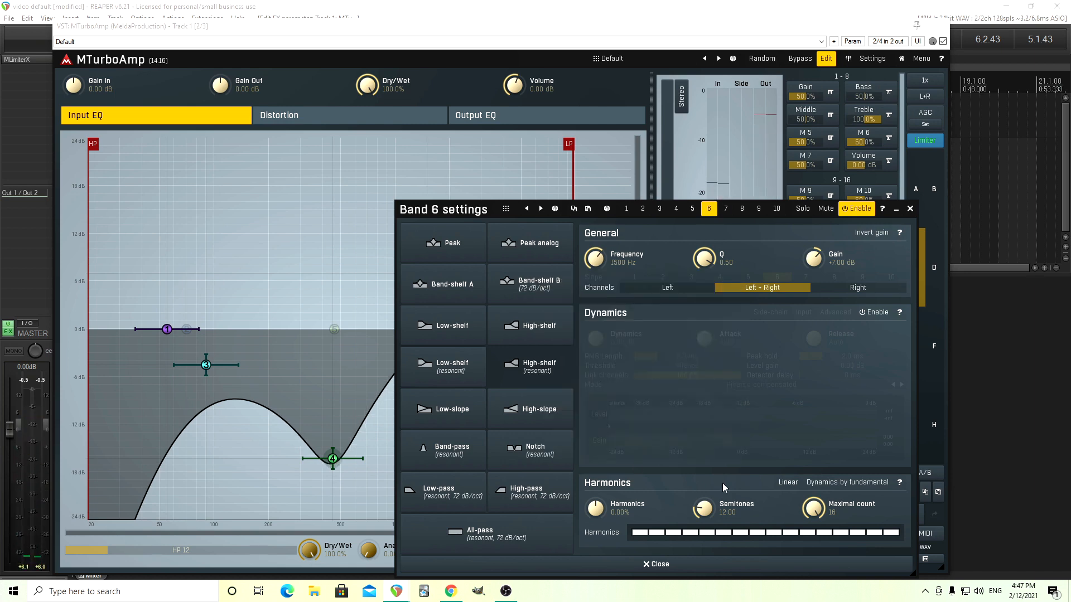
left_click(909, 209)
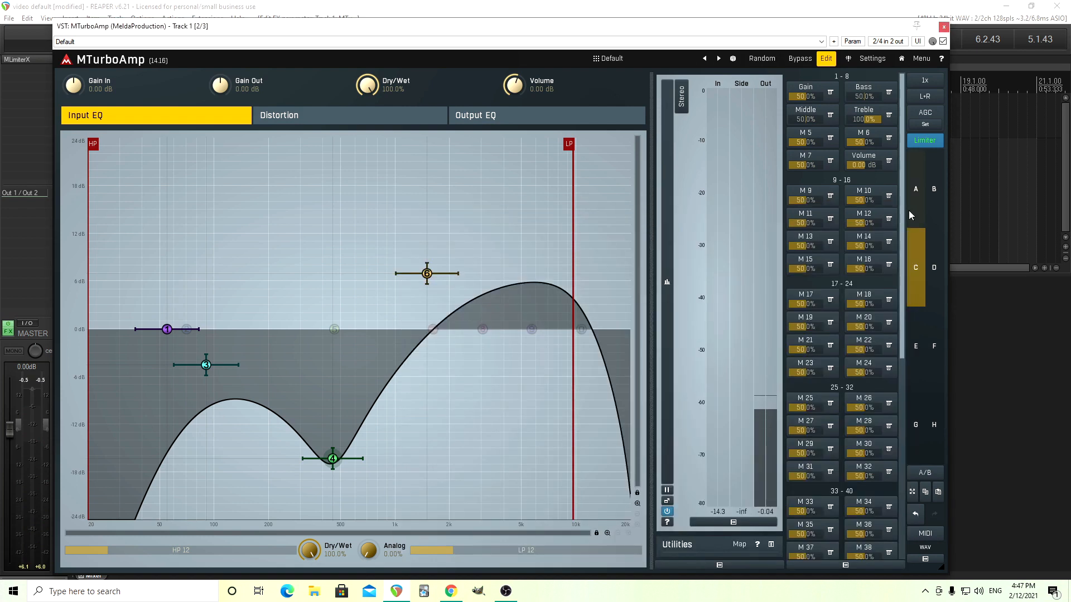
double_click(864, 118)
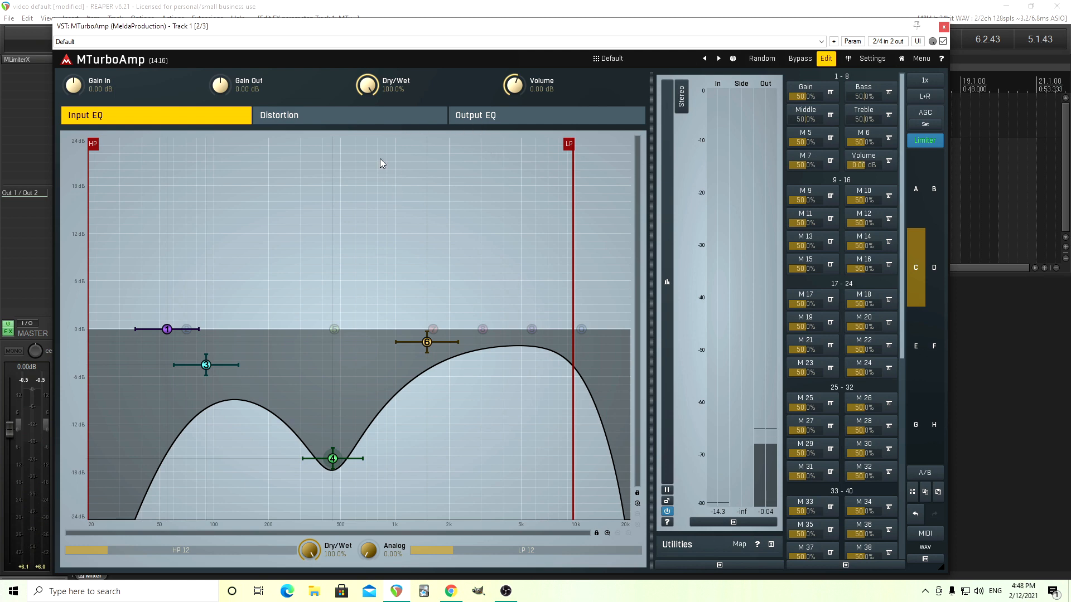
Examine the Distortion stages in slots C and A, trying slot A's Presence control against Stage 6's peak filters.
left_click(372, 114)
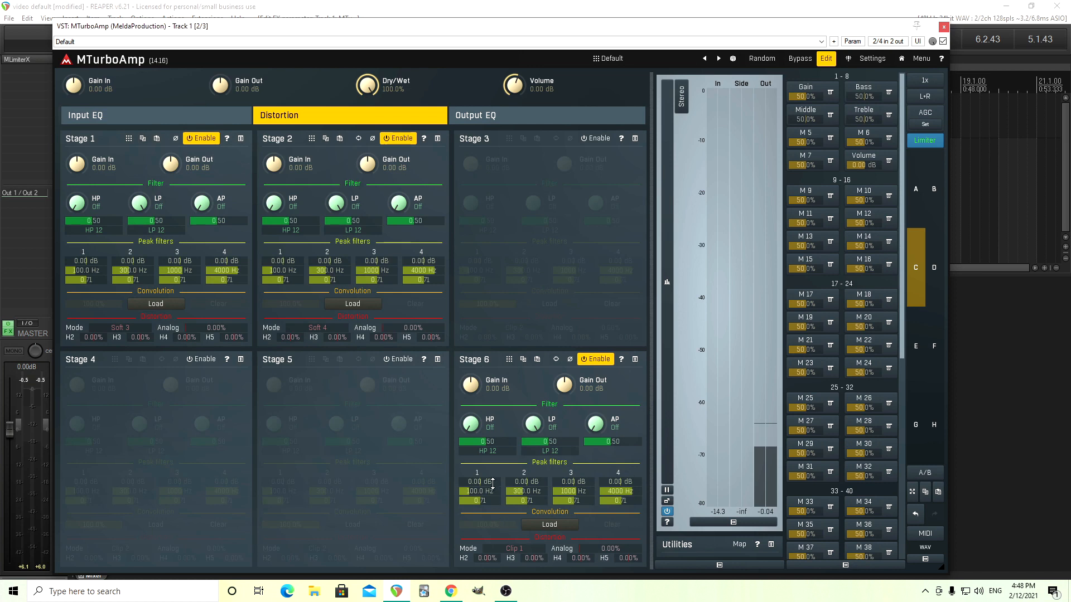
double_click(632, 492)
left_click(710, 397)
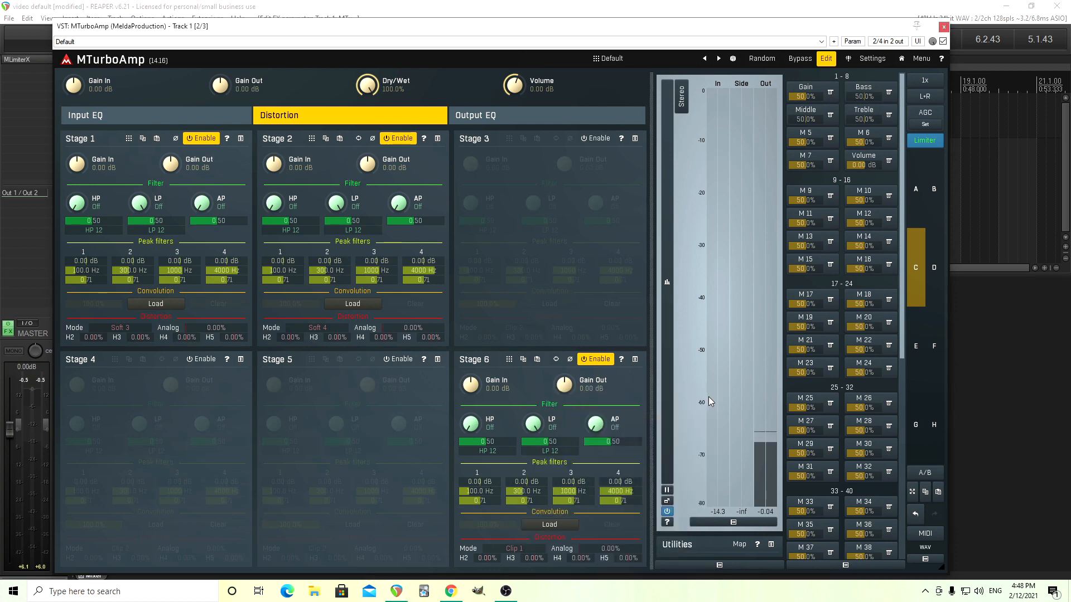
left_click(915, 189)
left_click(353, 117)
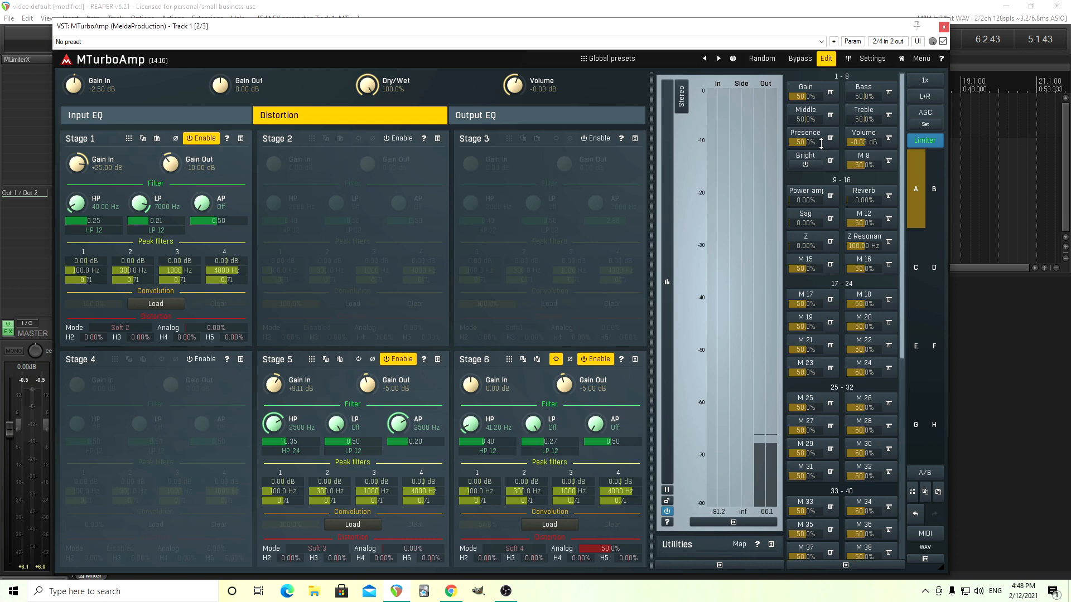
left_click_drag(805, 141, 805, 100)
In slot B, check how Presence at 50% affects Stage 6's peak filter 4, compare with slot A, and return to slot C.
left_click(939, 207)
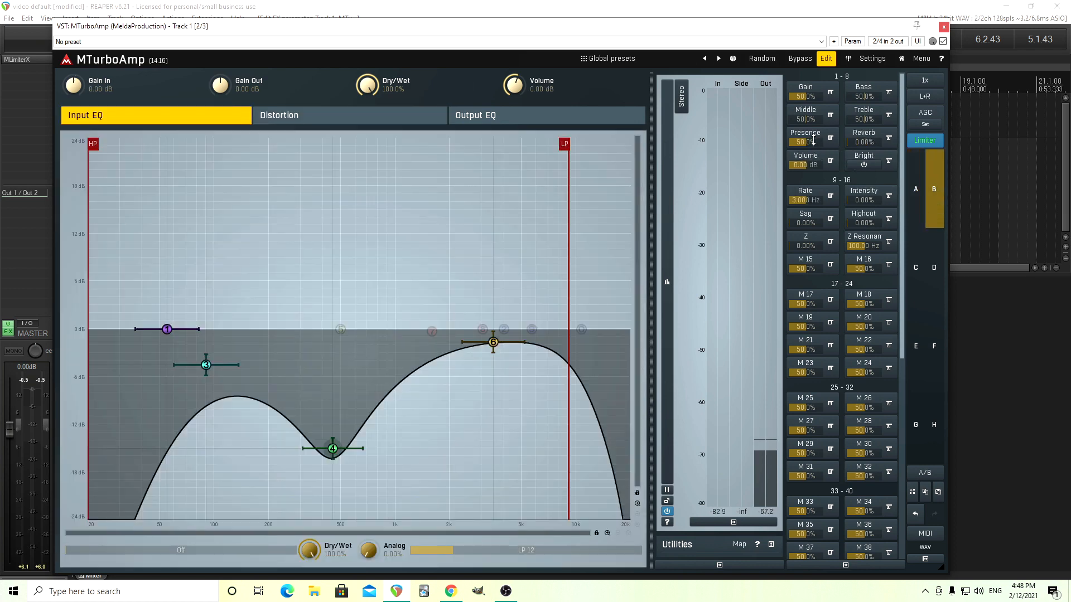
left_click(349, 116)
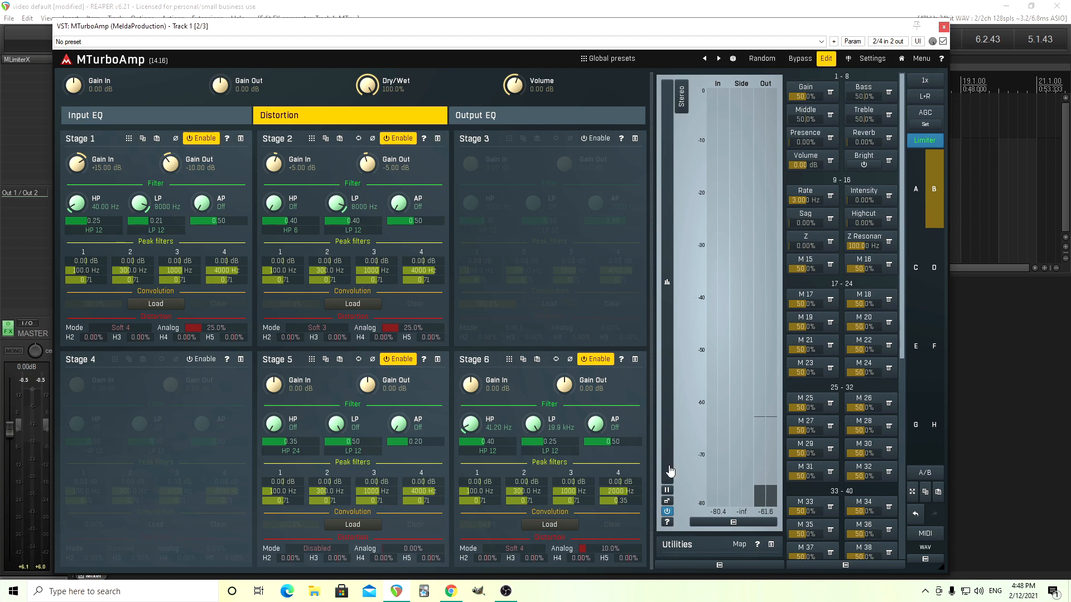
double_click(809, 142)
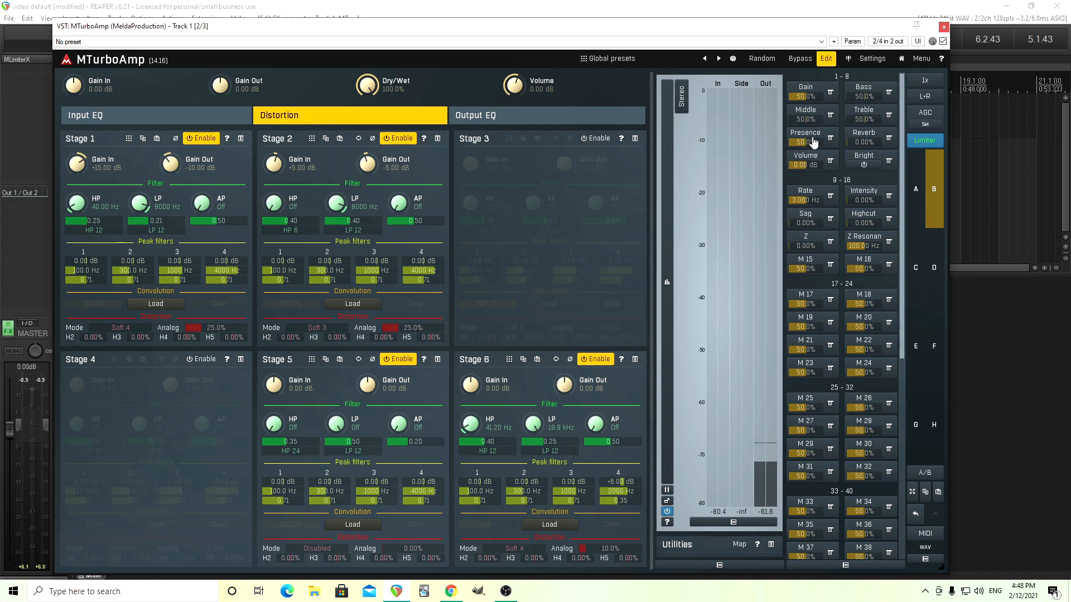
left_click(920, 207)
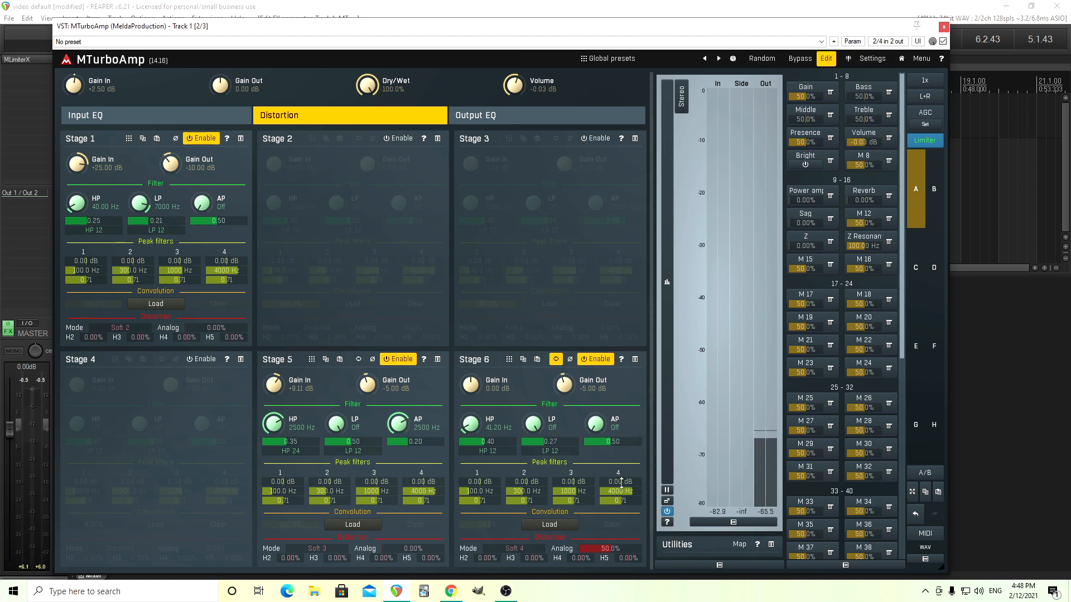
left_click(915, 267)
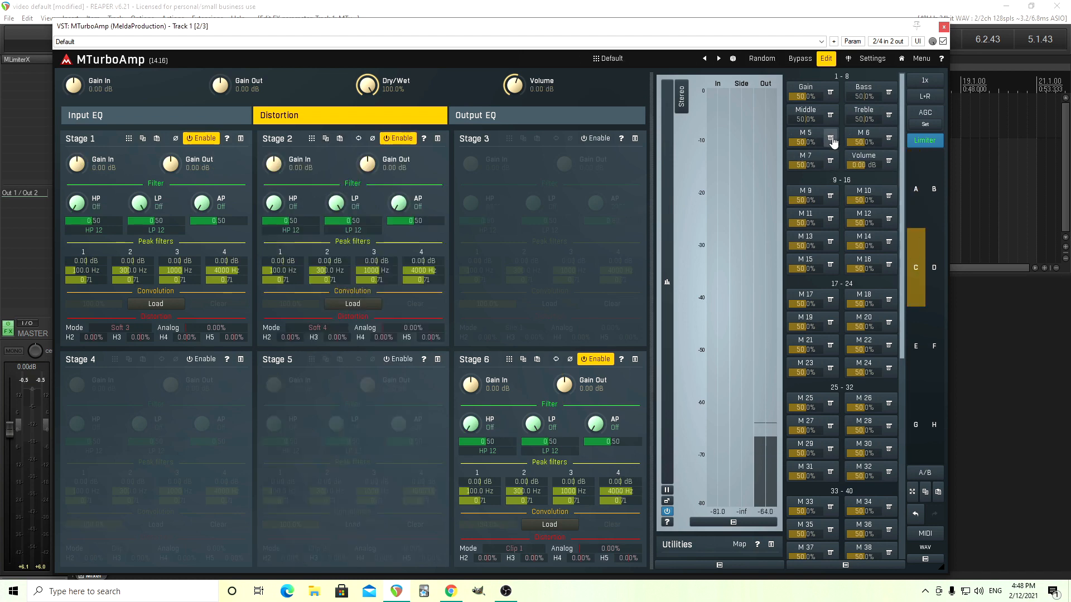
Map multiparameter 5 to Stage 6's Peak gain 4 using Learn, and set its maximum to +12.00 dB.
left_click(831, 140)
left_click(868, 181)
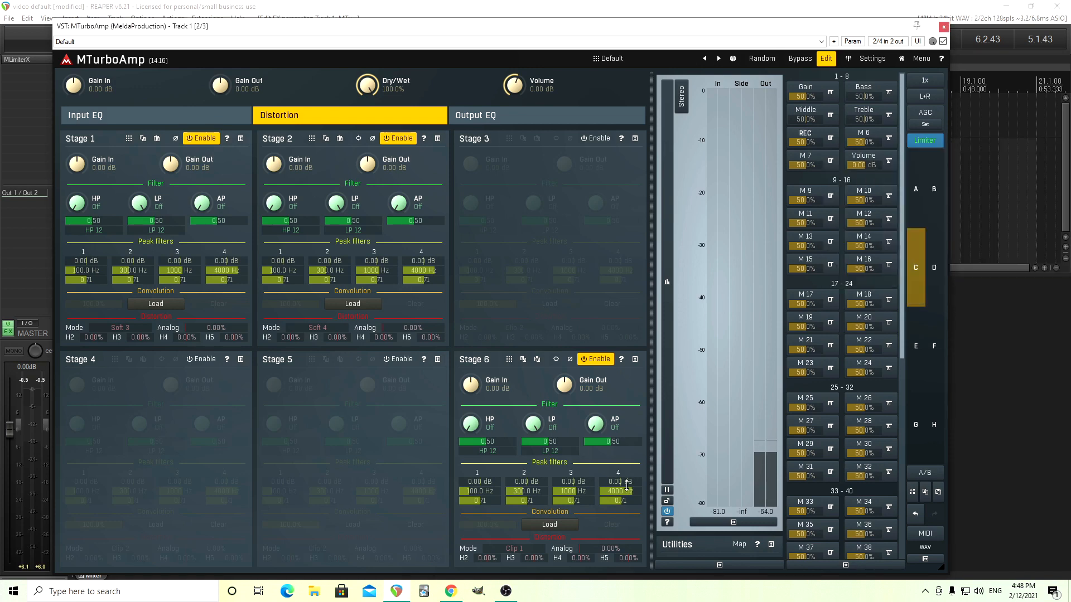
left_click_drag(627, 485, 627, 469)
left_click(816, 138)
left_click(815, 139)
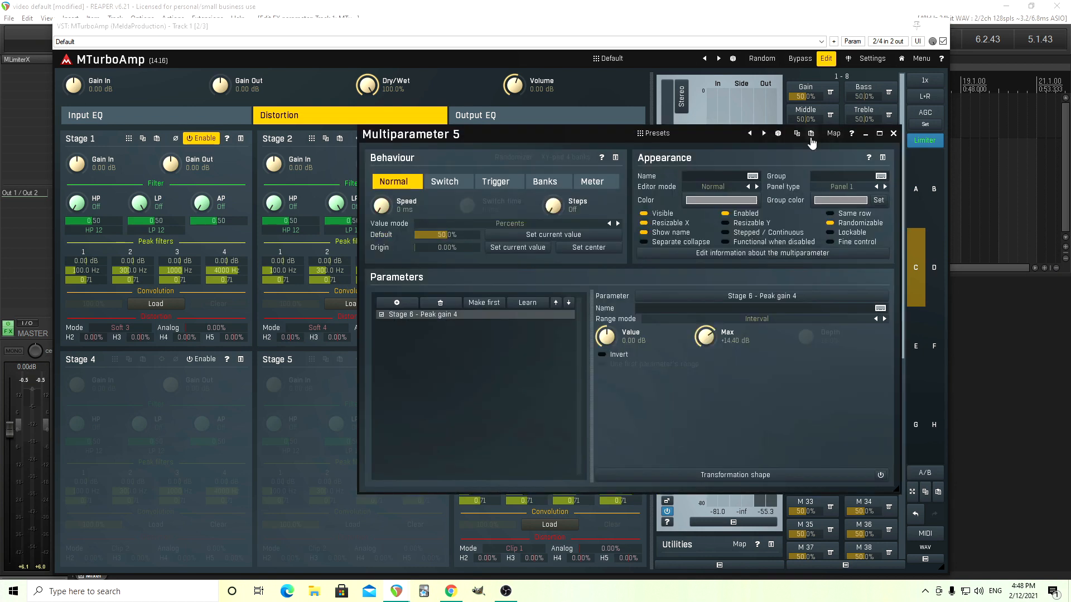
double_click(706, 336)
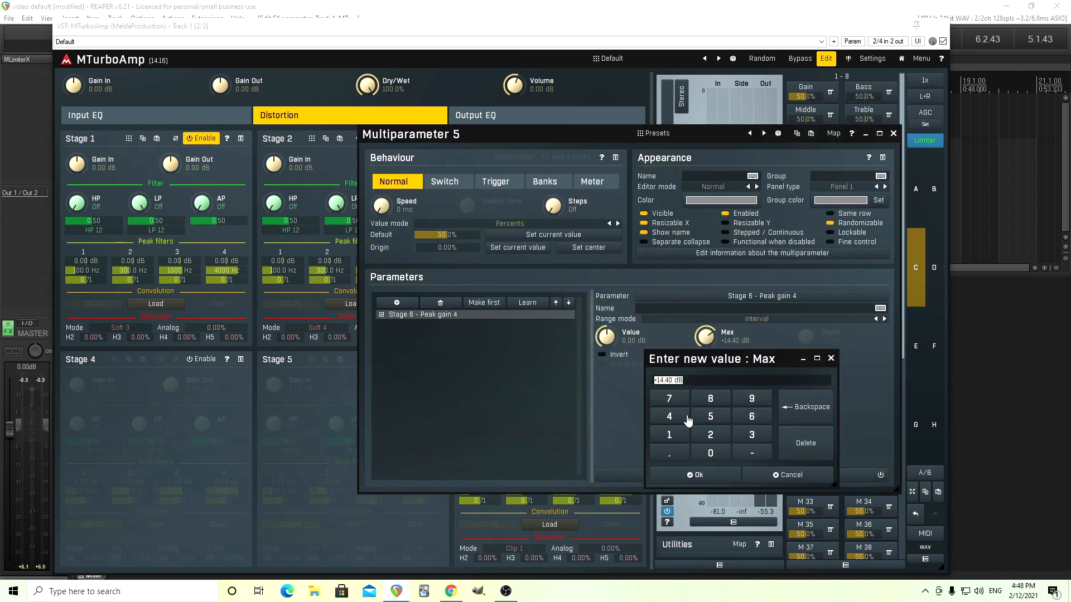
left_click(674, 434)
left_click(706, 475)
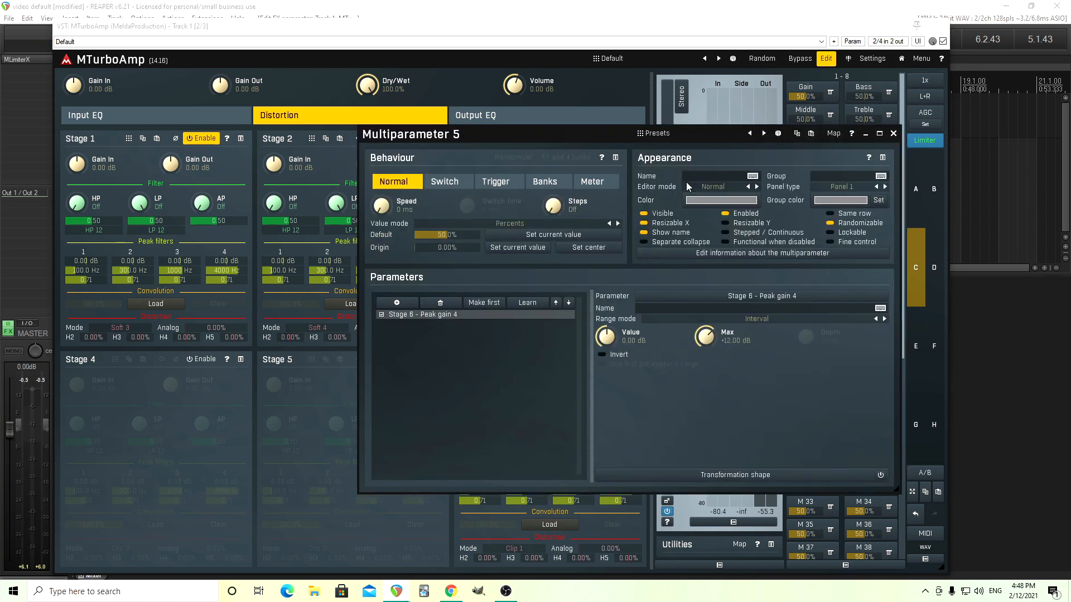
Name multiparameter 5 Pres, assign it to group amp in the same row, and close its settings.
left_click(723, 174)
type("Pres")
left_click(840, 216)
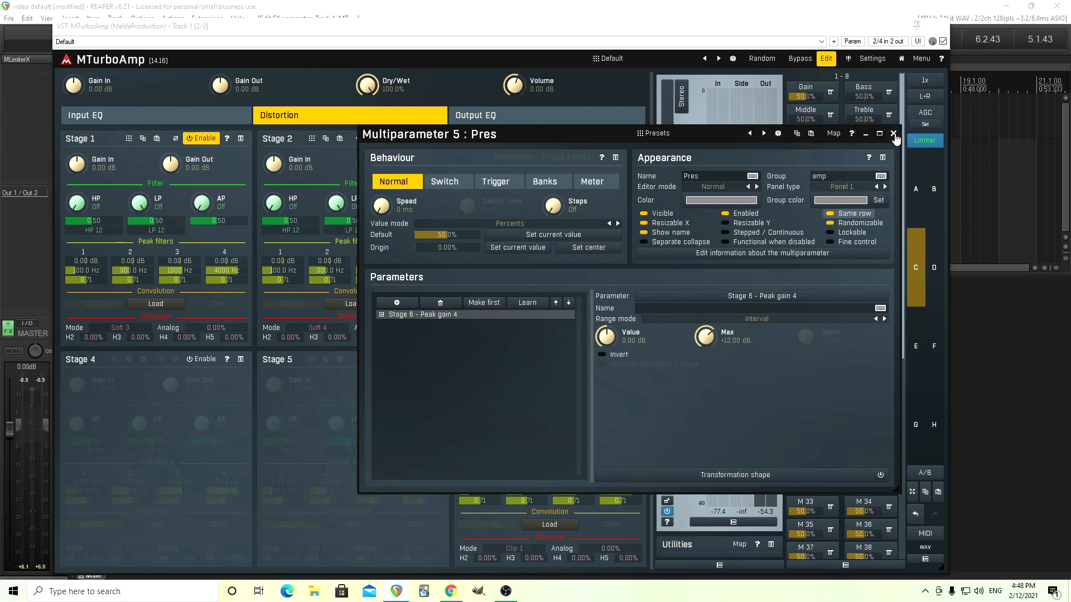
left_click(893, 133)
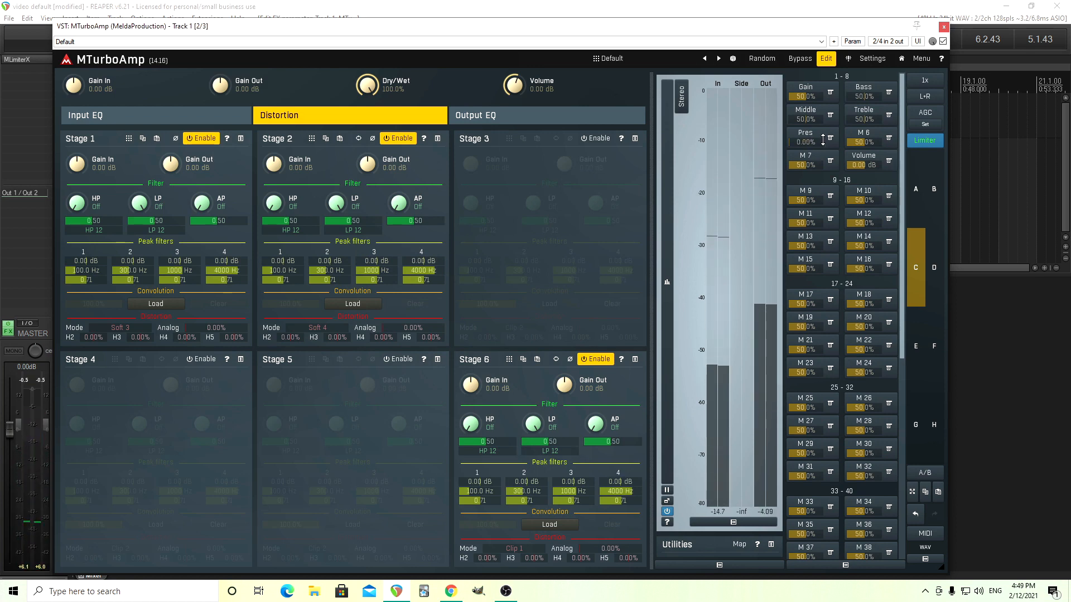
Test Pres at 100%, reset it to 50%, and examine Stage 6's peak filter 4 in slots A and B for comparison.
left_click_drag(822, 140, 811, 51)
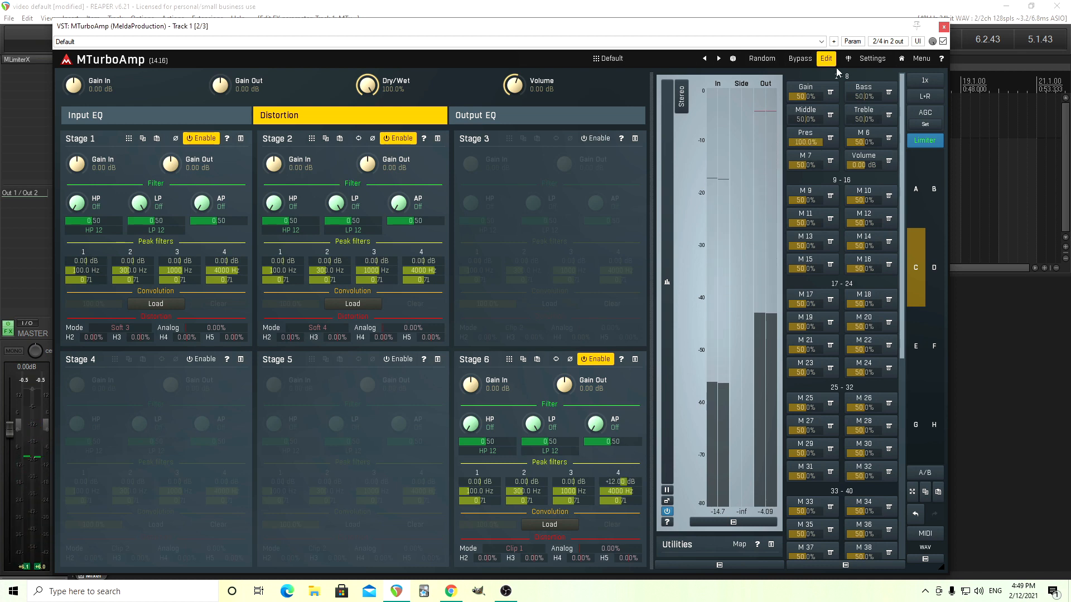
double_click(811, 140)
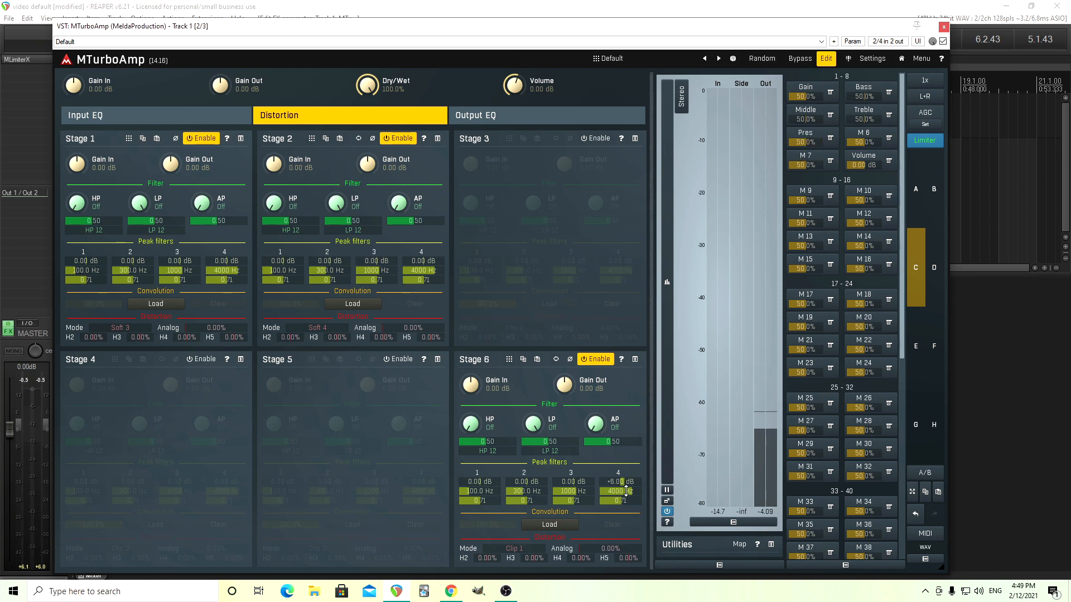
left_click(919, 212)
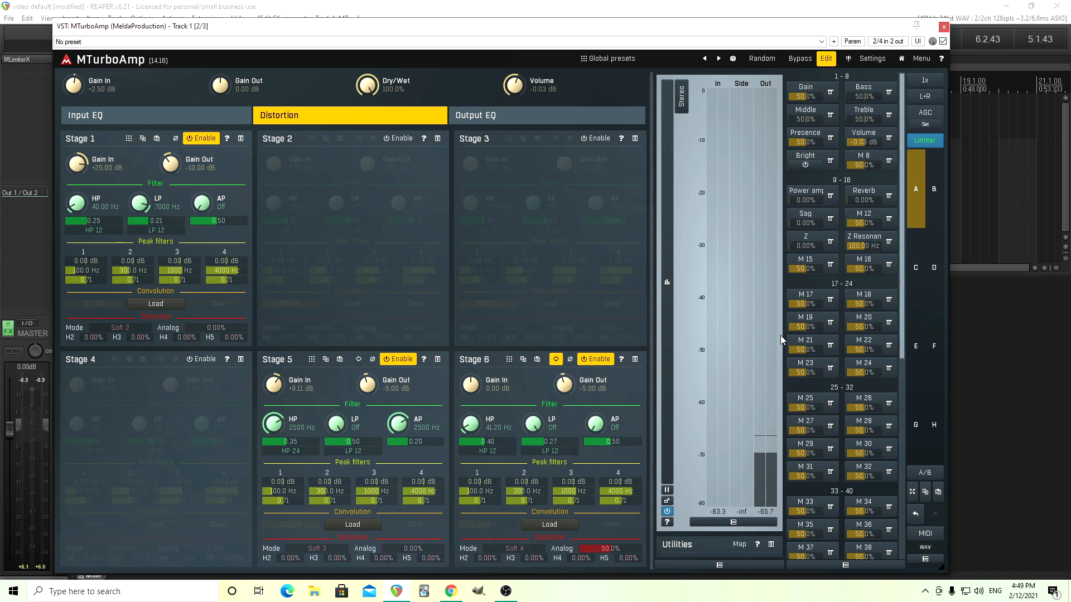
left_click(934, 190)
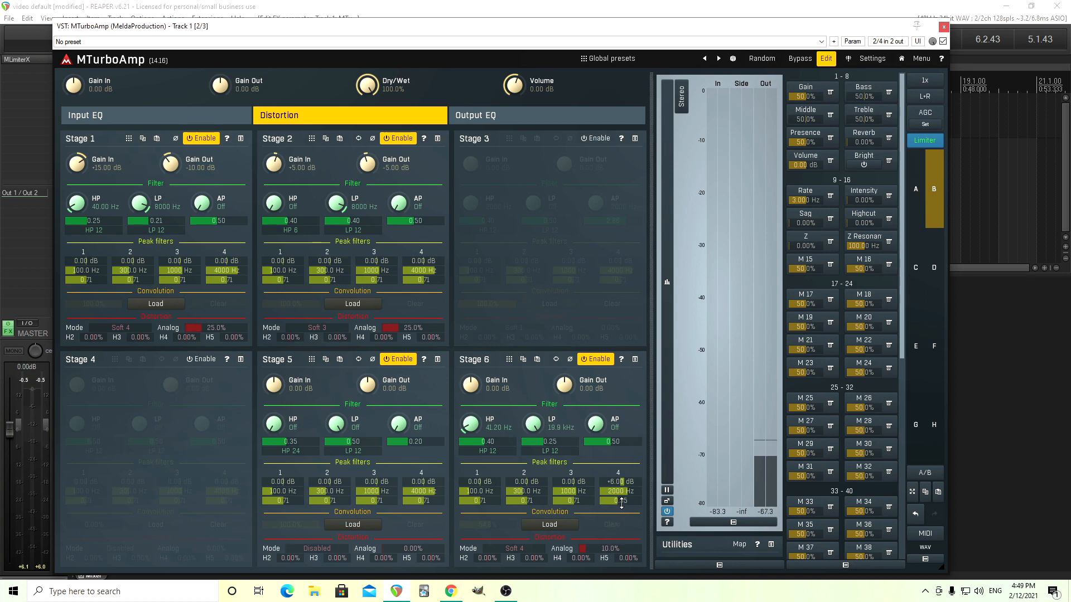
In slot A, set the Q of Stage 6's peak filter 4 to 0.35.
left_click(912, 196)
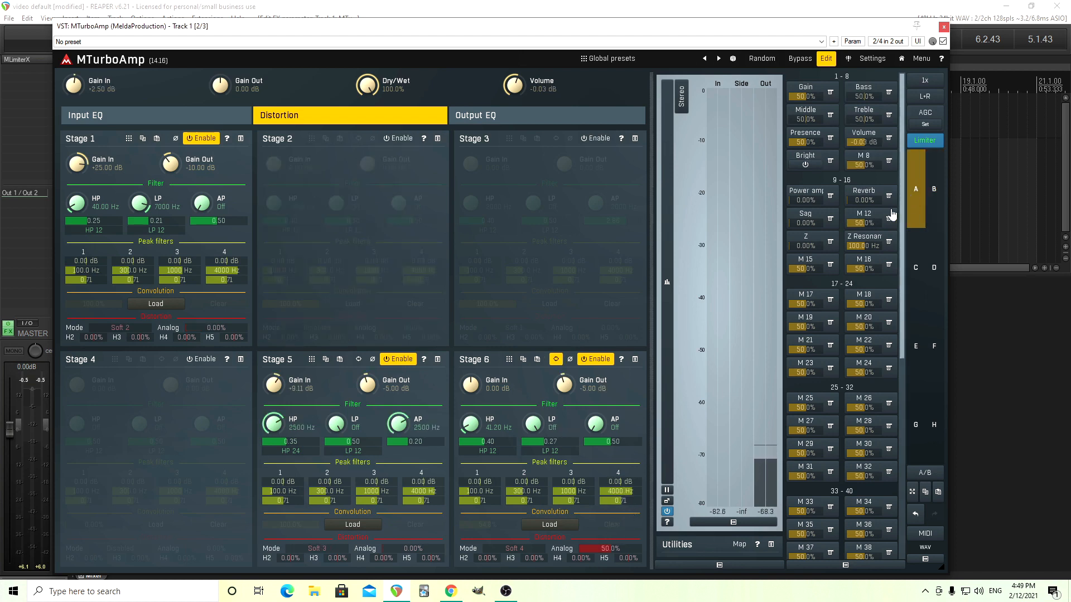
double_click(629, 500)
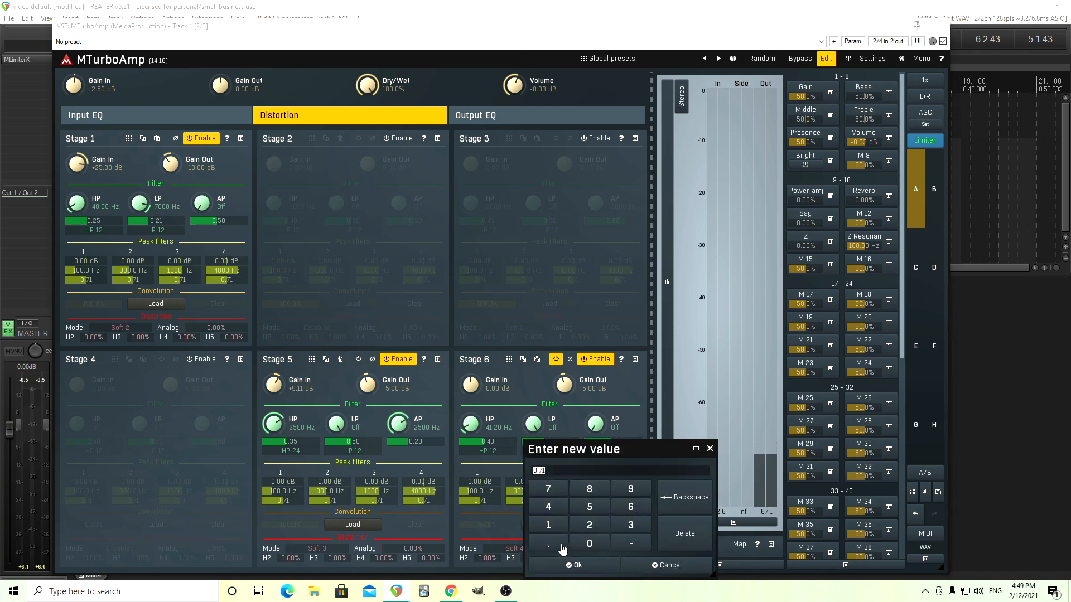
left_click(632, 526)
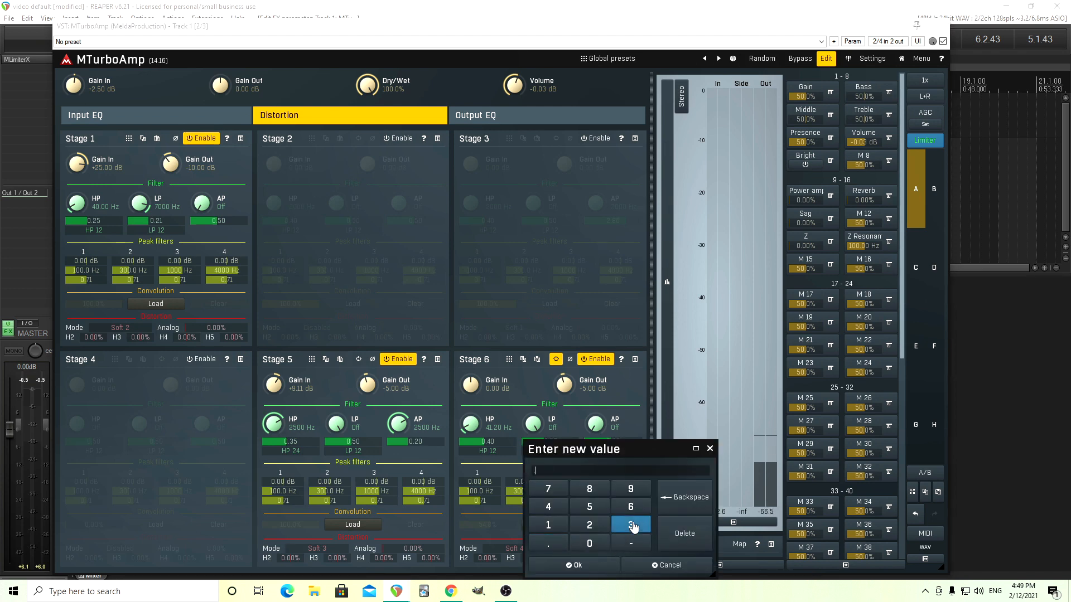
left_click(590, 508)
left_click(577, 565)
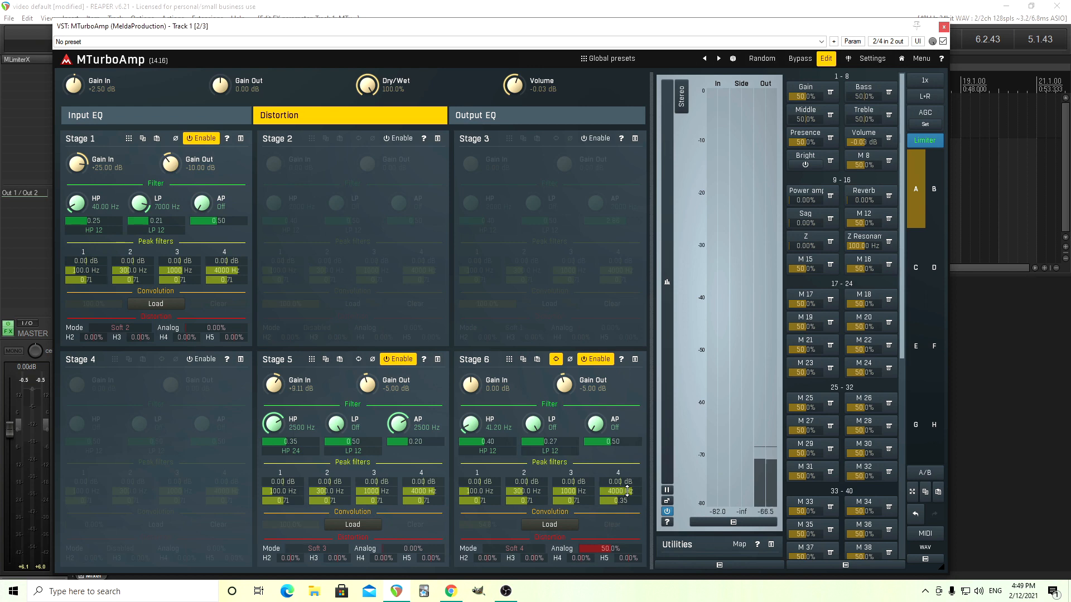
Set the frequency of Stage 6's peak filter 4 to 3000 Hz in slot A, and try Presence down at 0%.
double_click(627, 490)
left_click(630, 473)
left_click(600, 492)
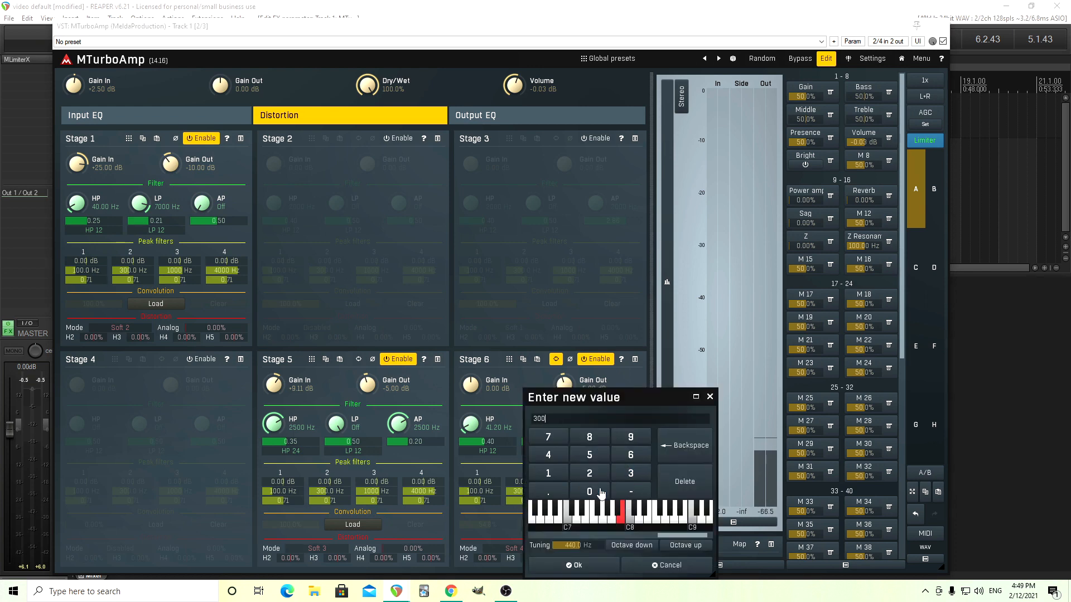
left_click(593, 564)
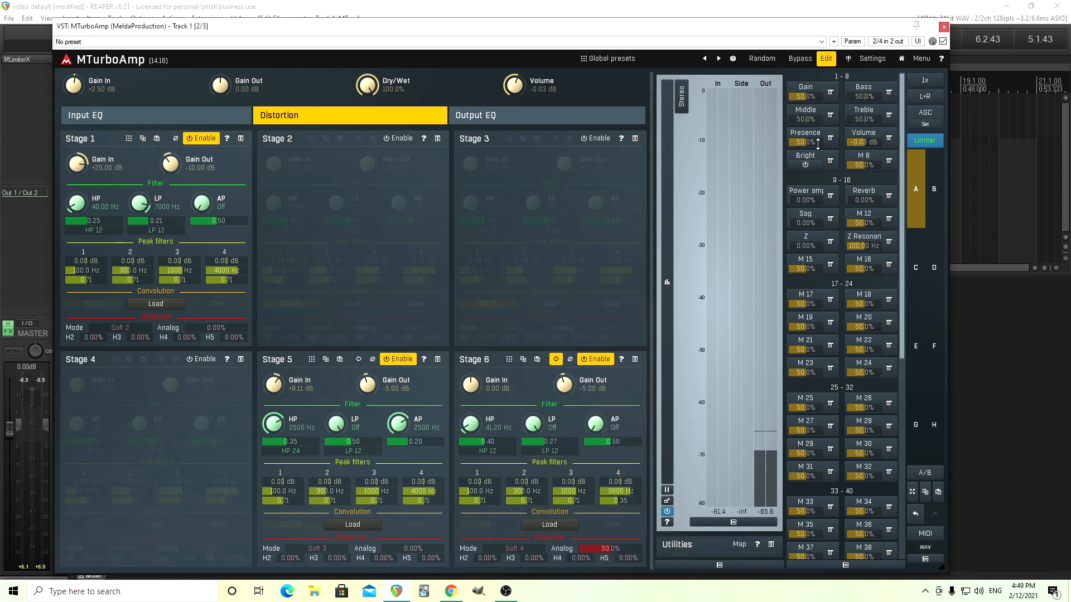
left_click_drag(815, 143, 816, 190)
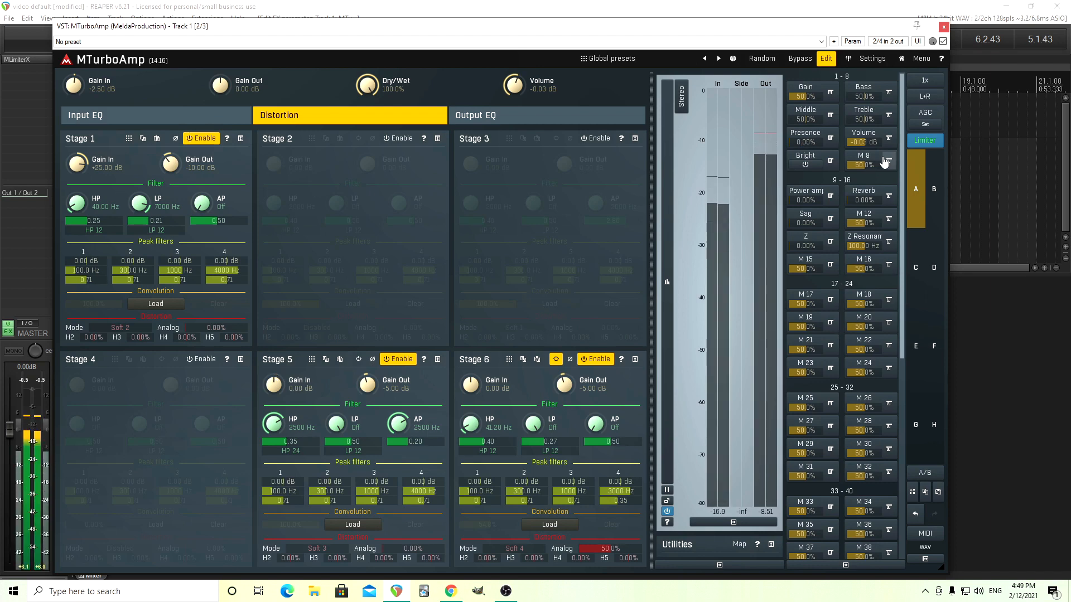
Return to slot C and set the frequency of Stage 6's peak filter 4 to 3000 Hz.
left_click(915, 268)
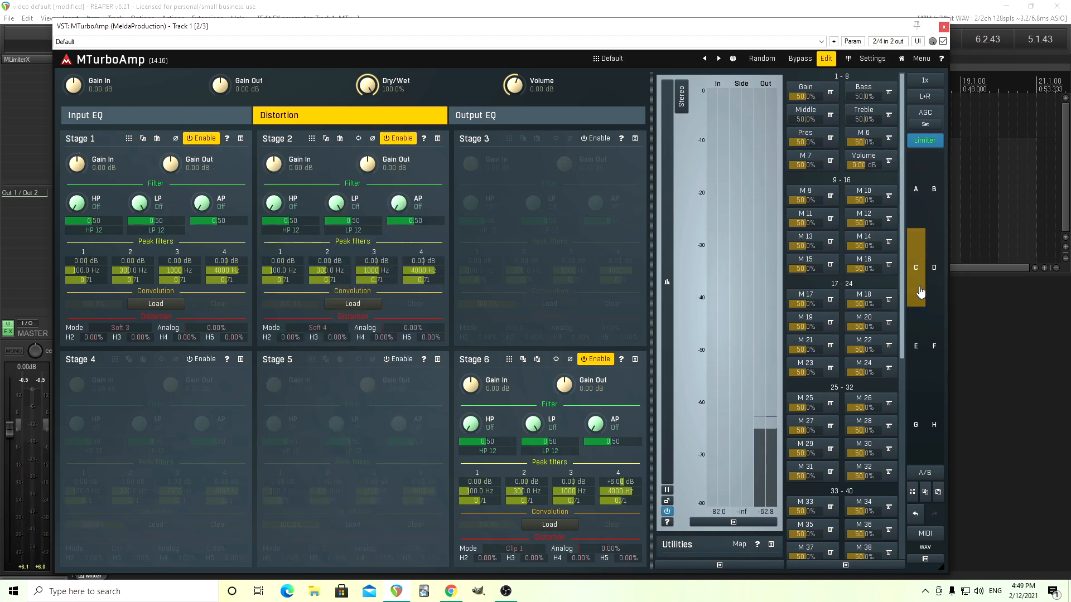
double_click(628, 491)
left_click(631, 478)
left_click(593, 493)
left_click(594, 496)
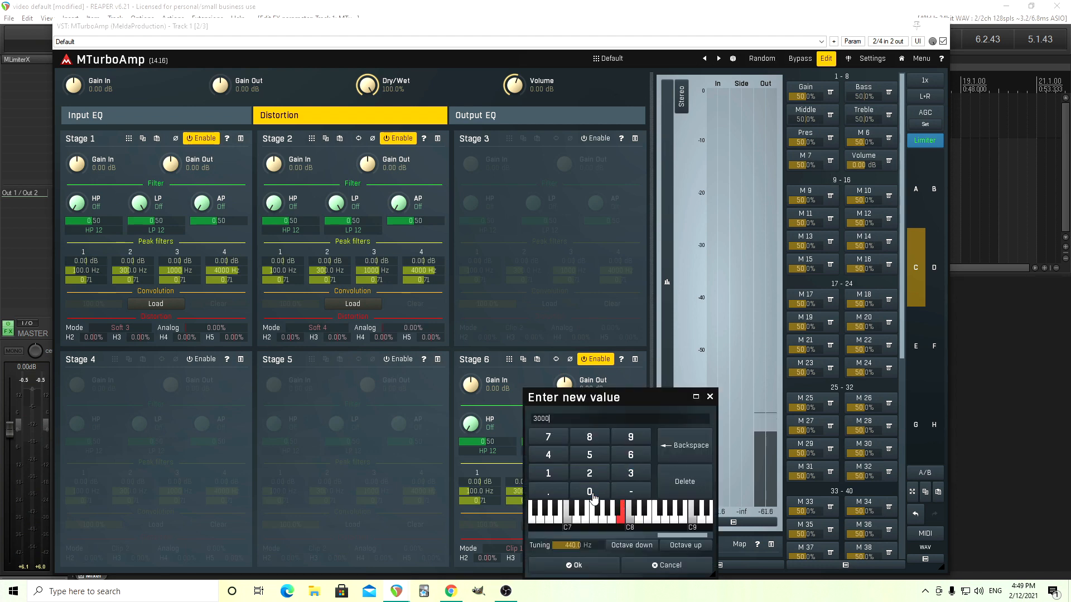
left_click(594, 566)
Set the Q of Stage 6's peak filter 4 to 0.35 in slot C.
double_click(630, 502)
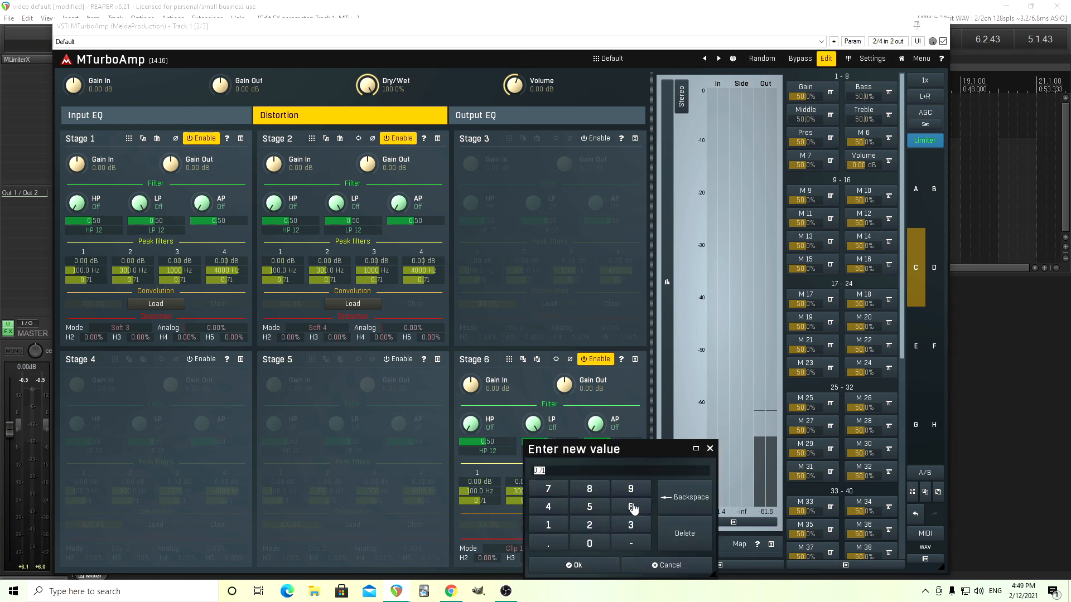
left_click(550, 544)
left_click(617, 527)
left_click(591, 508)
left_click(590, 566)
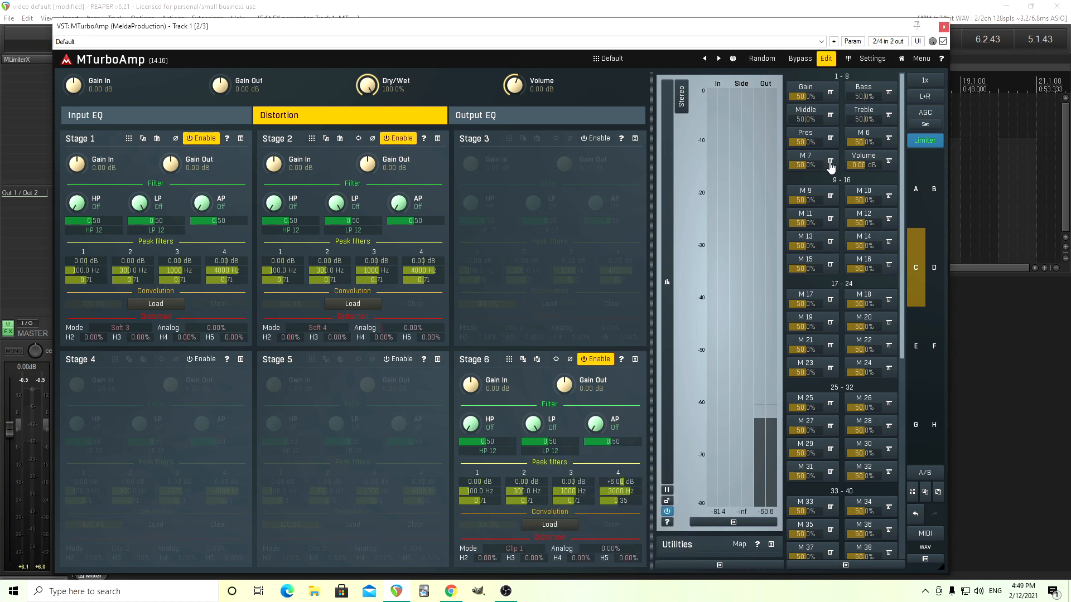
Test the Pres control at 0% and 100%, and reset it to 50%.
left_click_drag(818, 142, 818, 193)
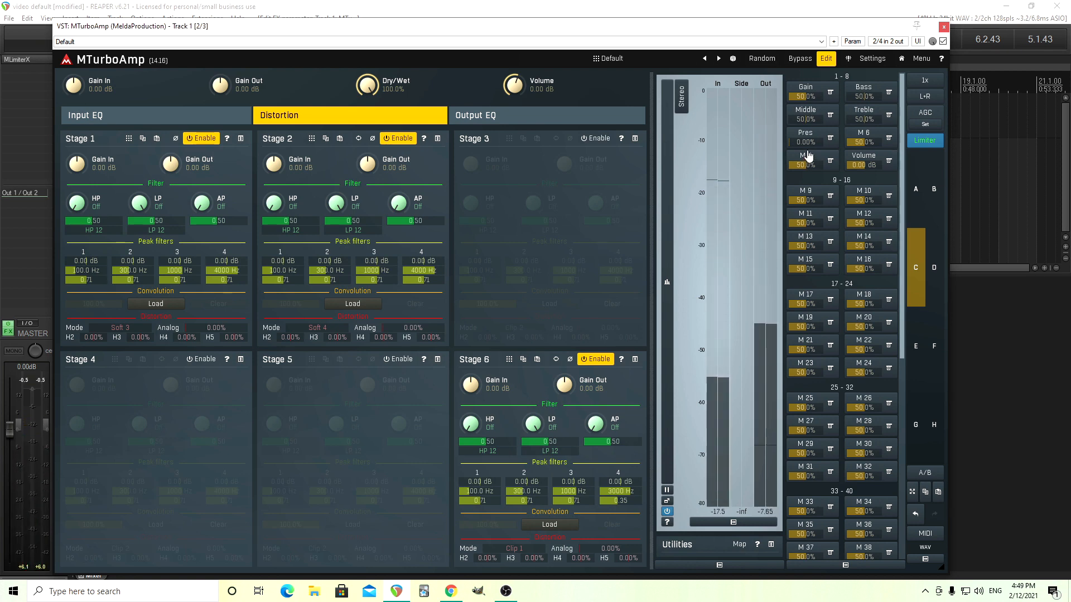
left_click_drag(808, 142, 809, 84)
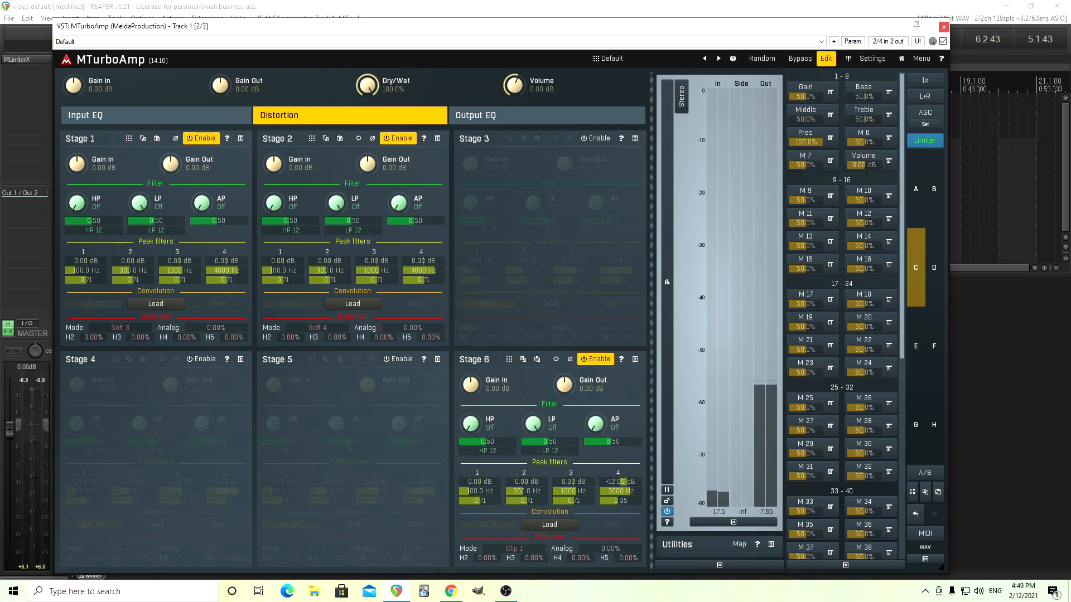
double_click(817, 141)
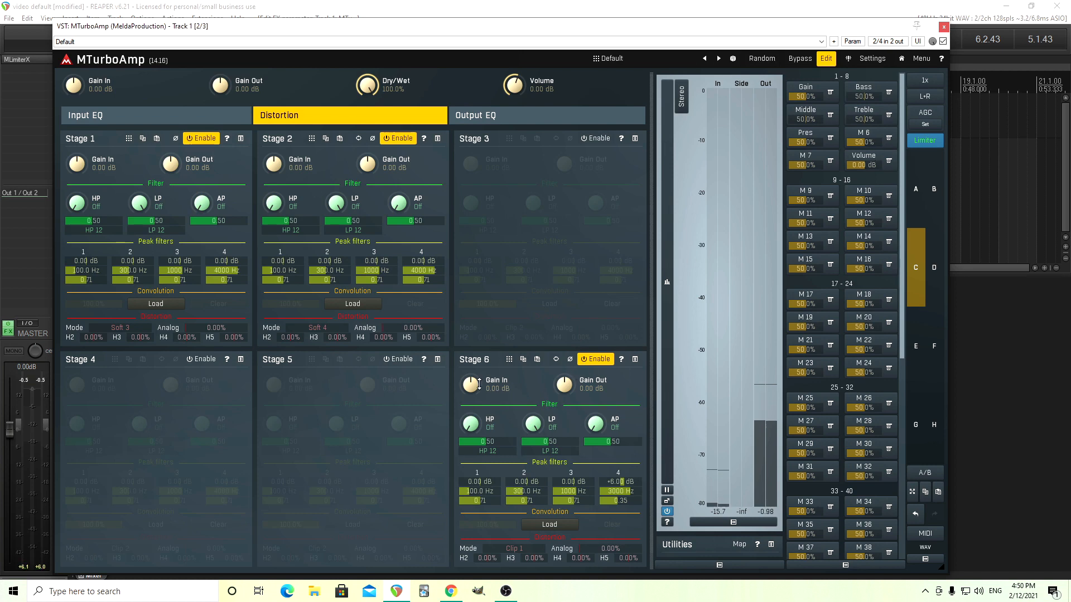
Map multiparameter 6 to Stage 6's Gain In and Gain Out using Learn.
left_click(888, 138)
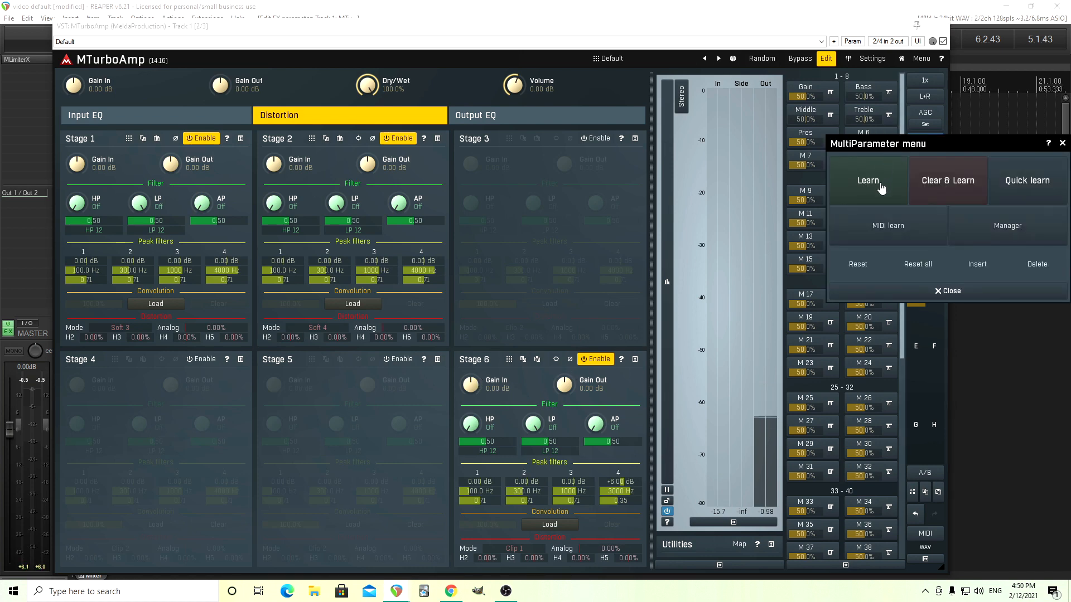
left_click(881, 188)
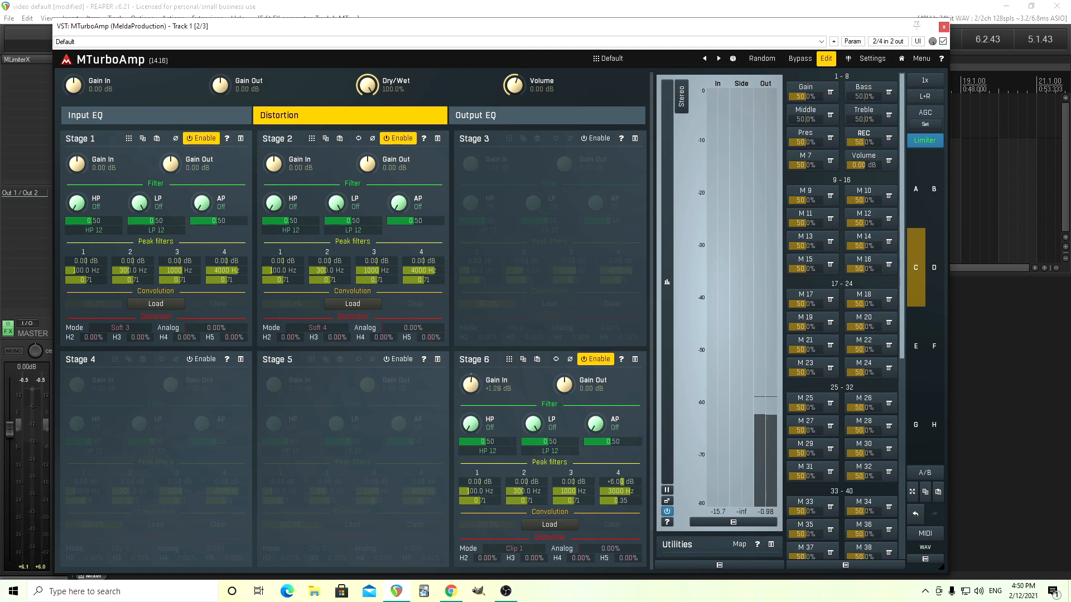
left_click_drag(471, 384, 471, 374)
left_click_drag(564, 383, 570, 380)
Name multiparameter 6 Power amp and assign it to group amp in the same row.
left_click(873, 140)
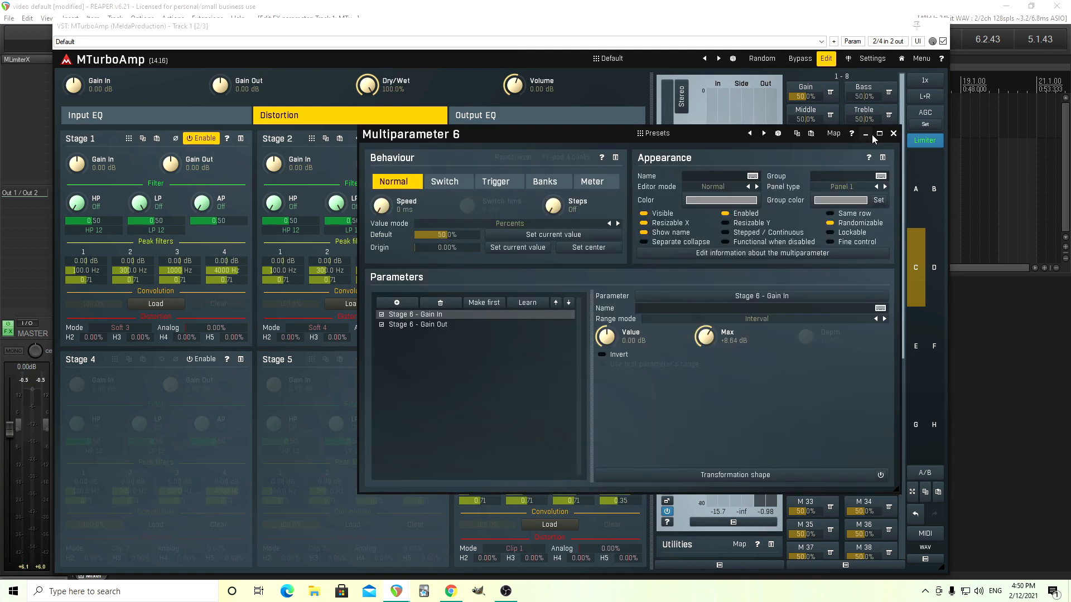
left_click(704, 169)
type("Power amp")
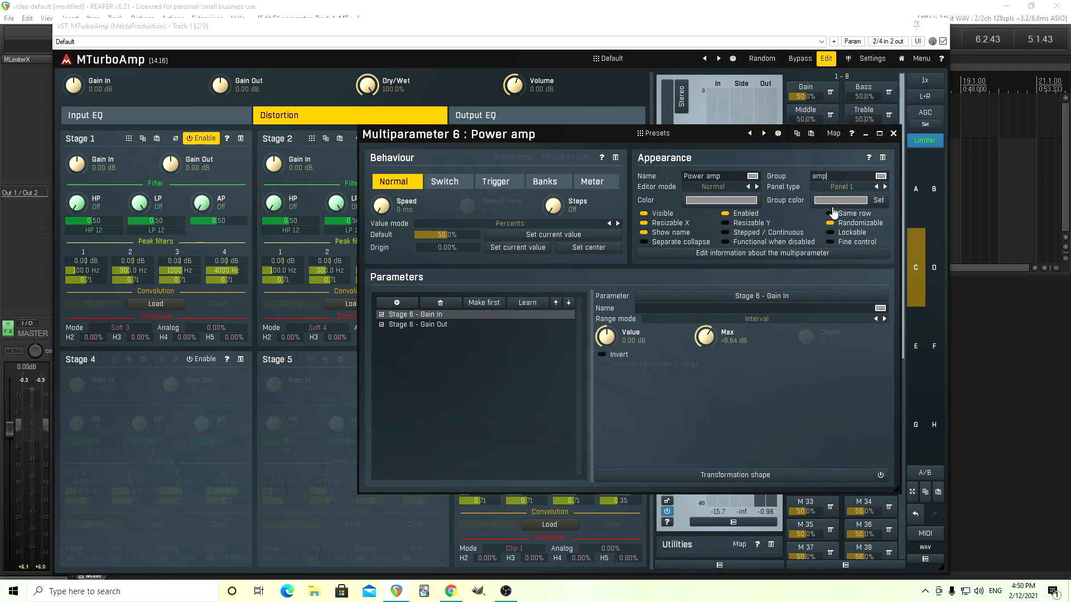
left_click(830, 214)
Set the maximum of Power amp's Stage 6 Gain In mapping to +6.00 dB.
double_click(705, 337)
left_click(757, 420)
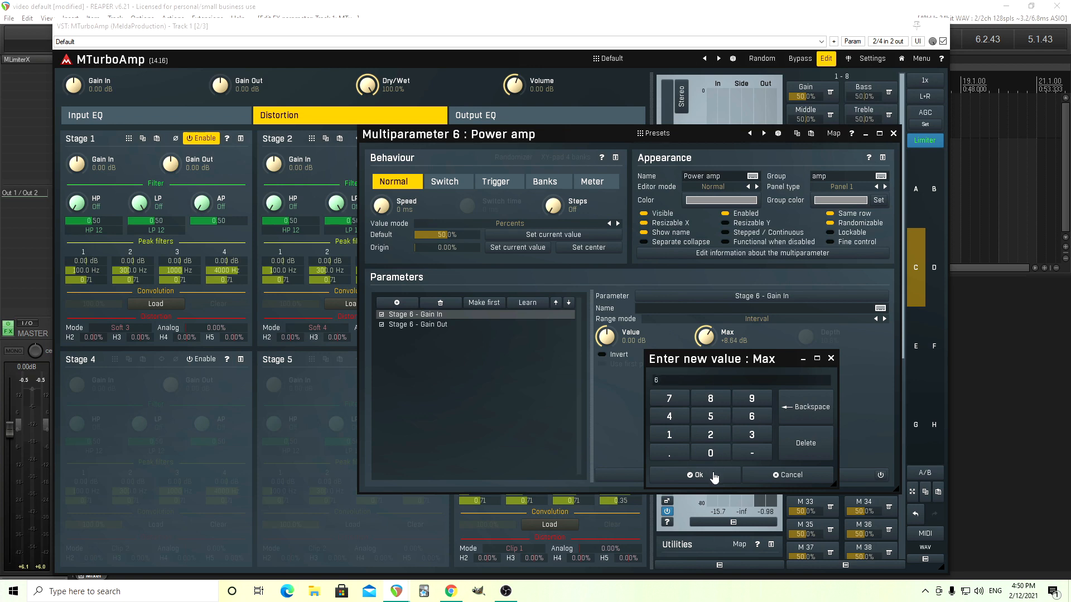
left_click(714, 475)
Set Power amp's Stage 6 Gain Out mapping to range from 0.00 dB to a maximum of -6.00 dB, and close its settings.
left_click(489, 326)
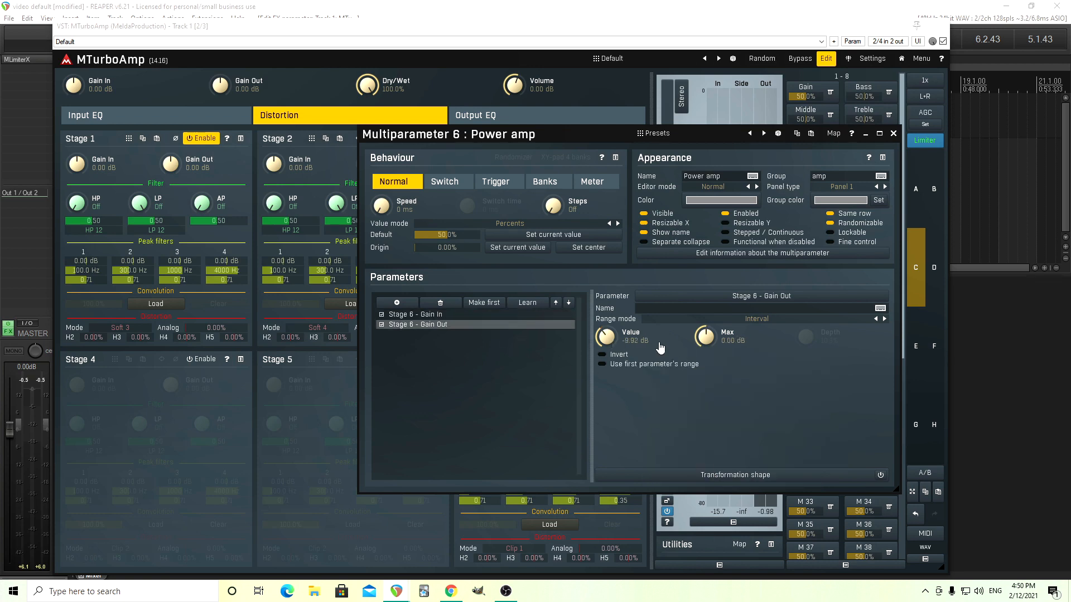
double_click(608, 339)
left_click(611, 453)
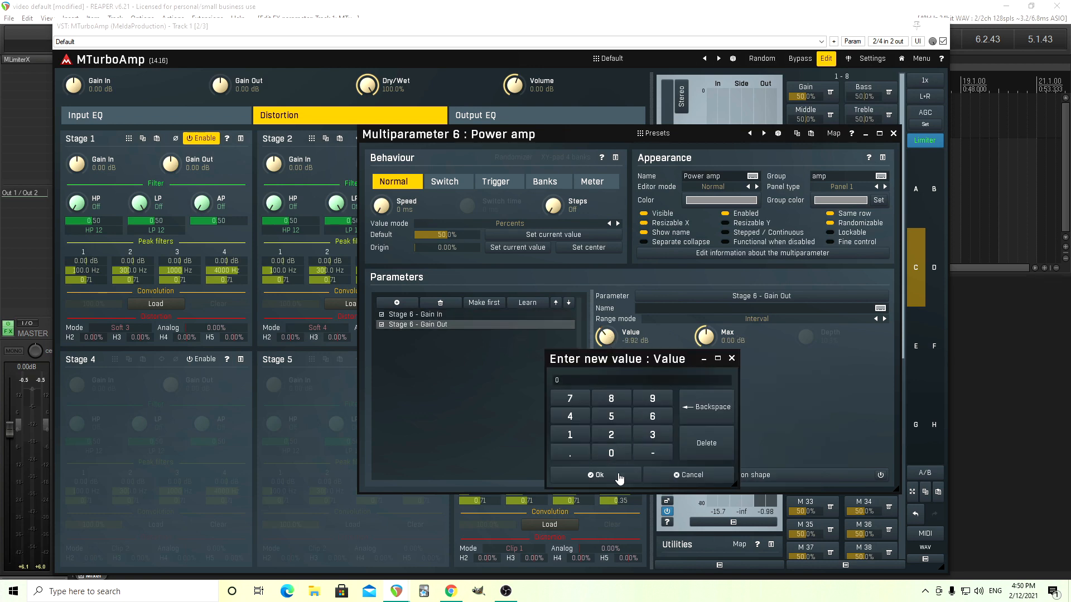
left_click(613, 475)
double_click(707, 339)
left_click(749, 456)
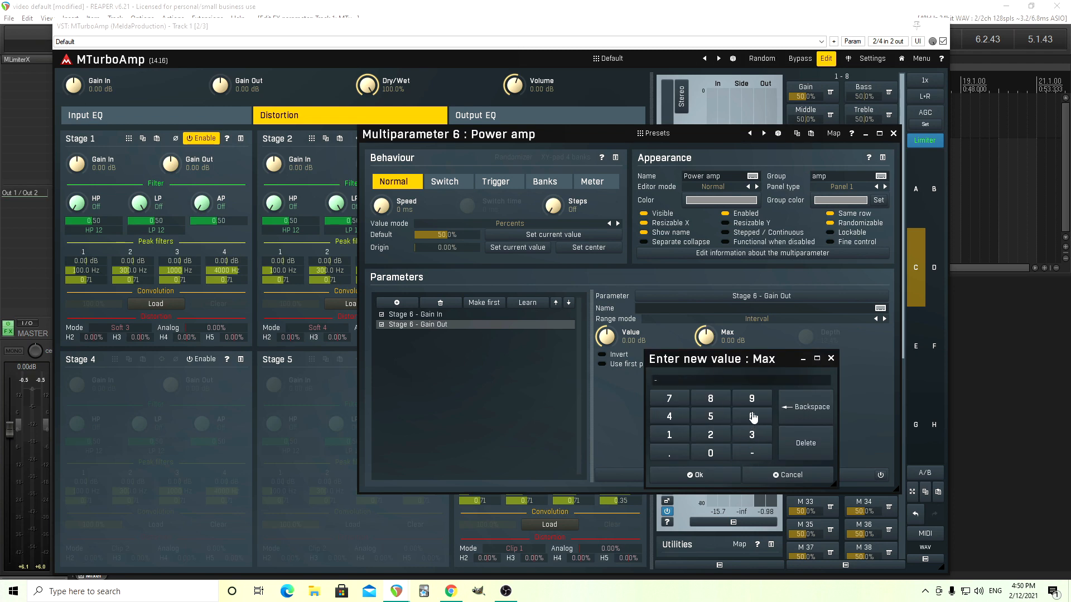
left_click(716, 478)
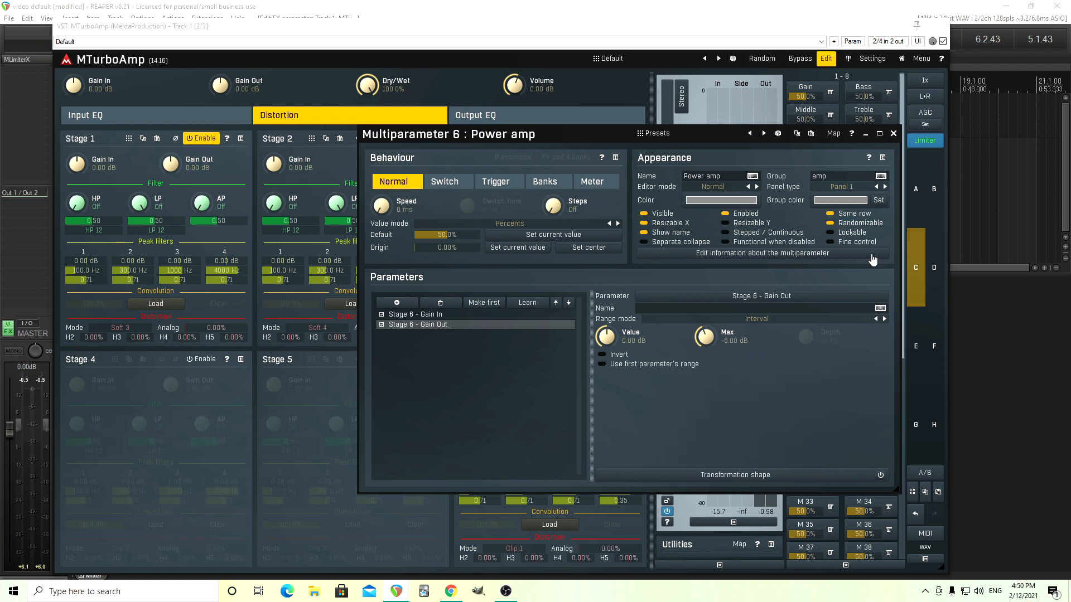
left_click(893, 134)
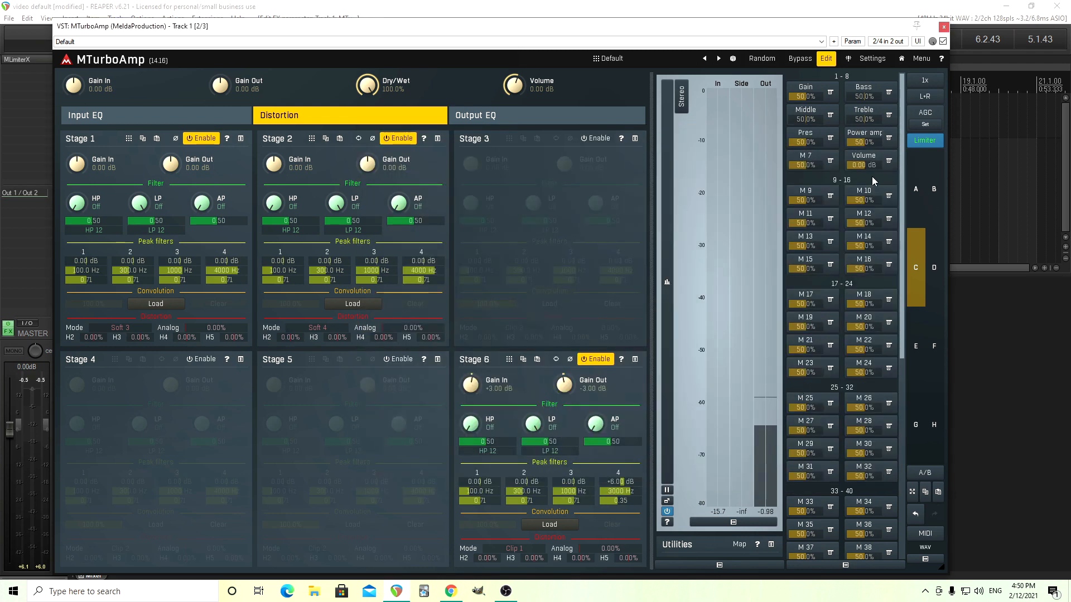
Set Power amp to 0% and store that as its default value.
left_click(863, 134)
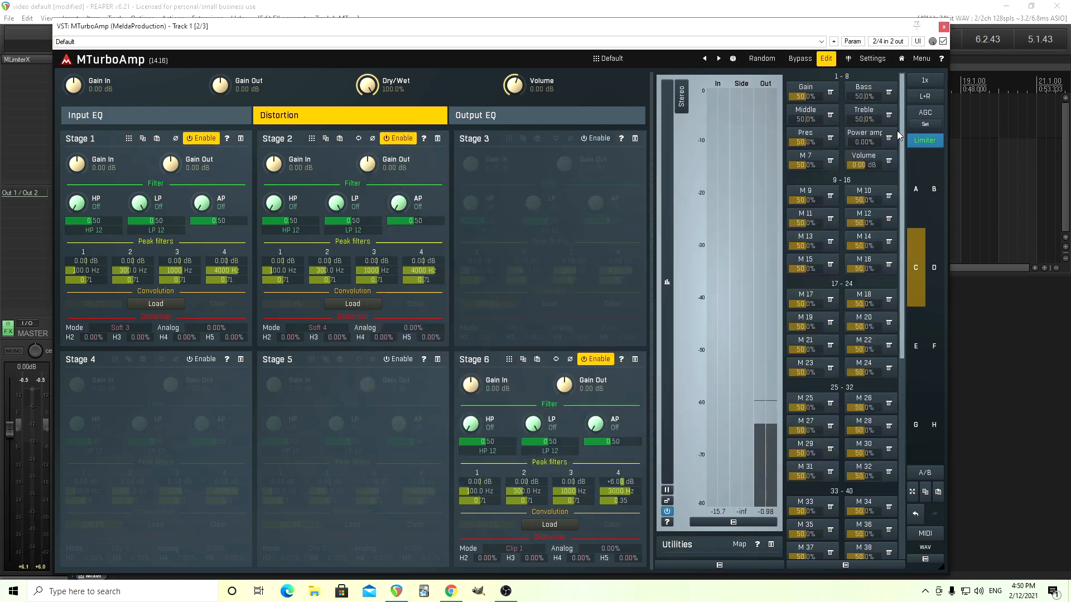
left_click(892, 134)
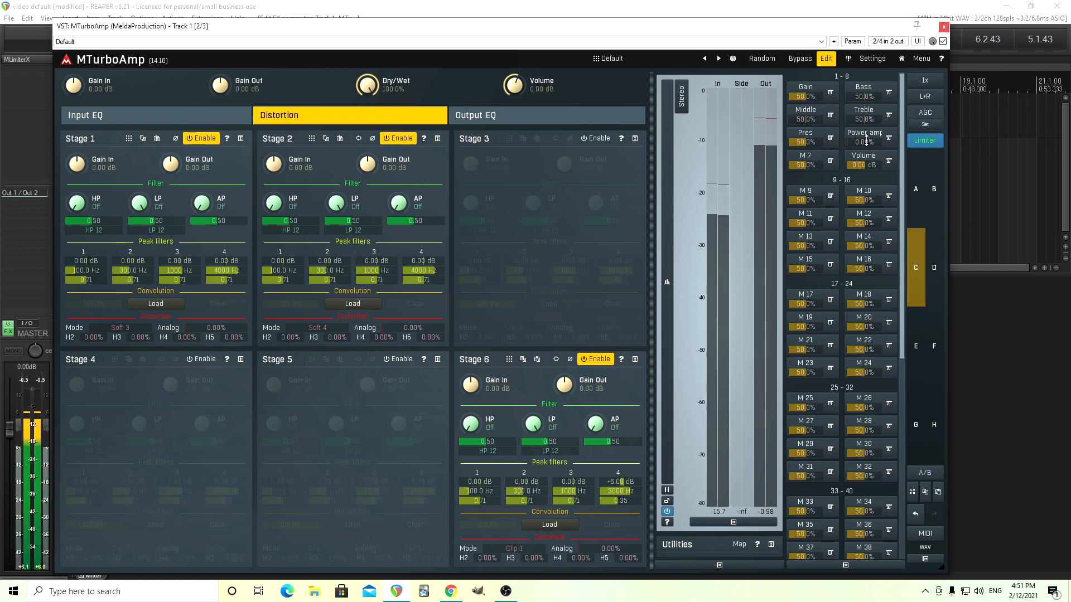
Compare the sound of Power amp at 0% and 100%, lowering Volume to about -5.12 dB between the comparisons.
left_click_drag(866, 142, 928, 28)
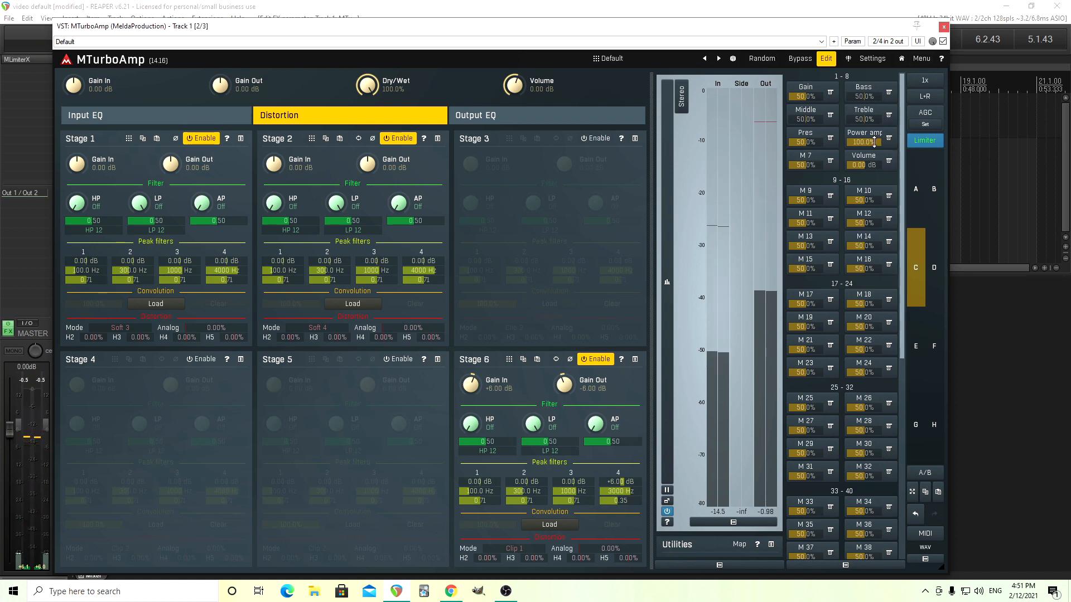
left_click_drag(873, 142, 869, 145)
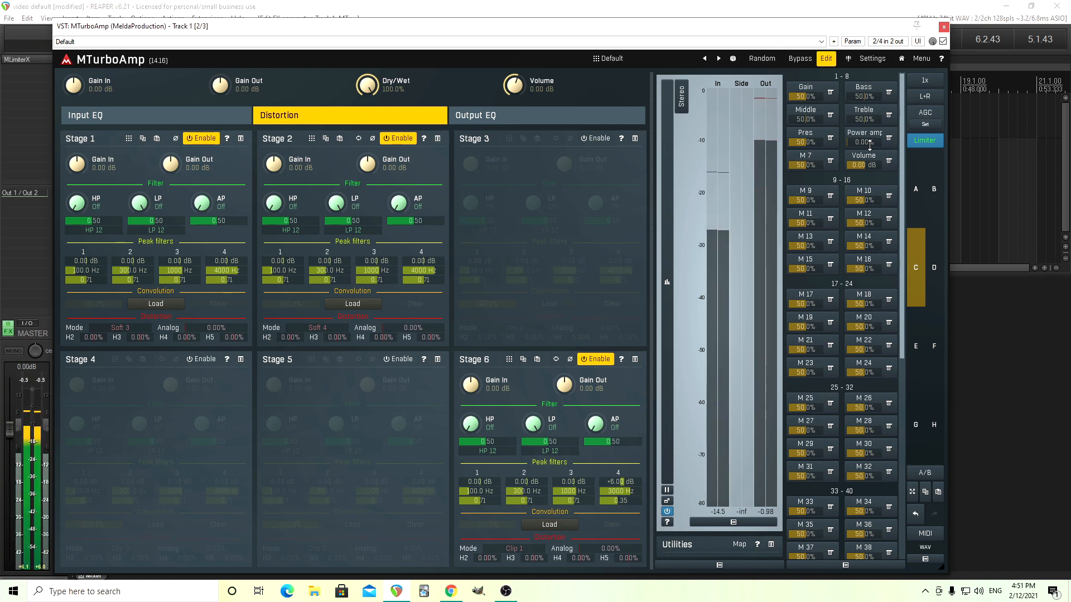
left_click_drag(870, 162, 870, 165)
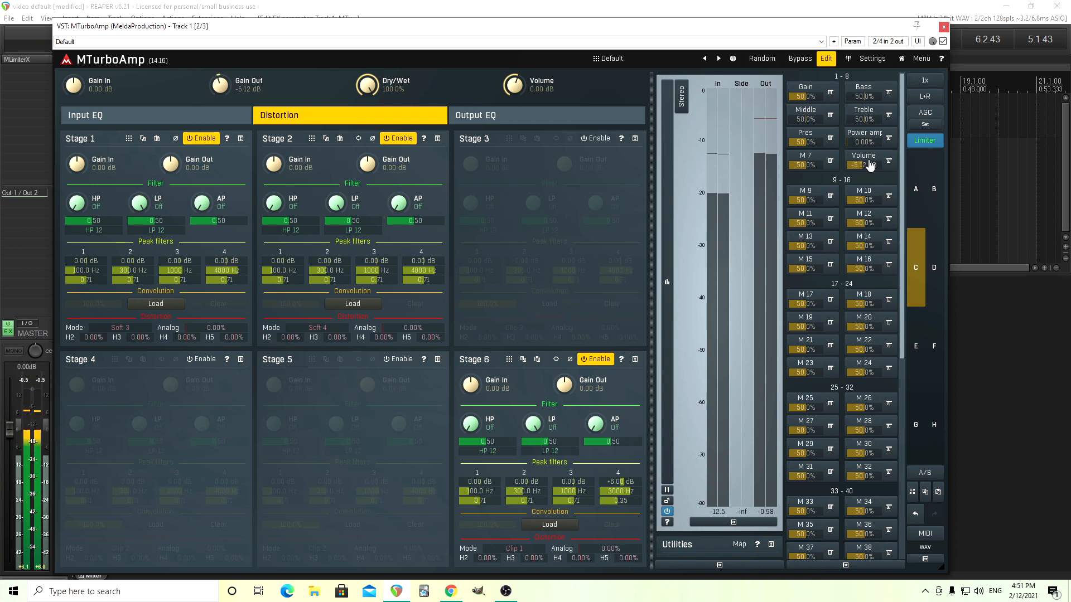
left_click_drag(870, 142, 882, 111)
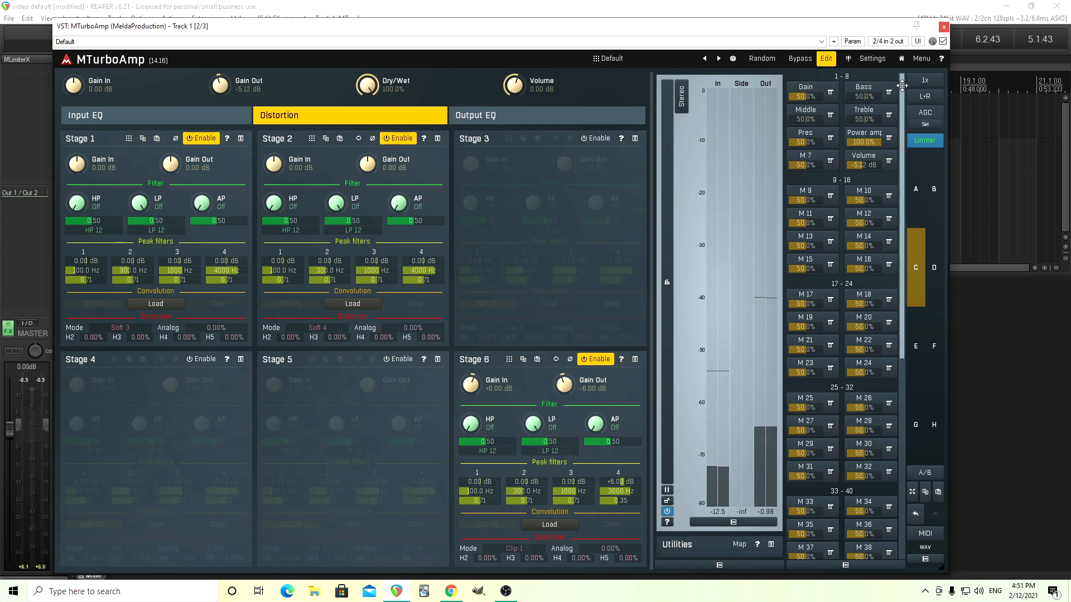
In Power amp's Stage 6 mappings, set the Gain In maximum to +12.00 dB and the Gain Out maximum to -12.00 dB.
left_click(870, 138)
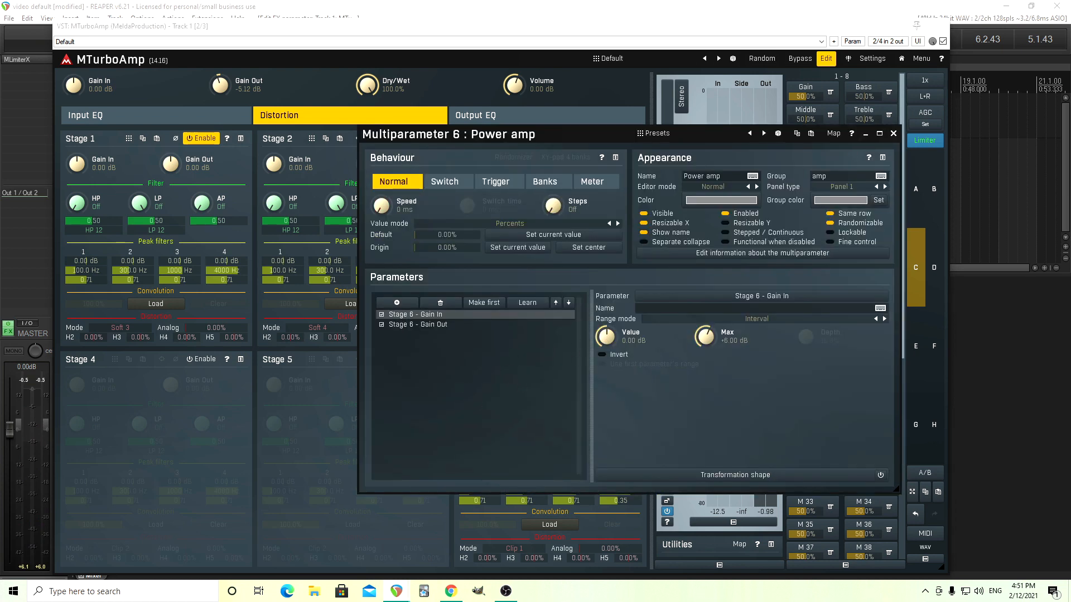
double_click(705, 337)
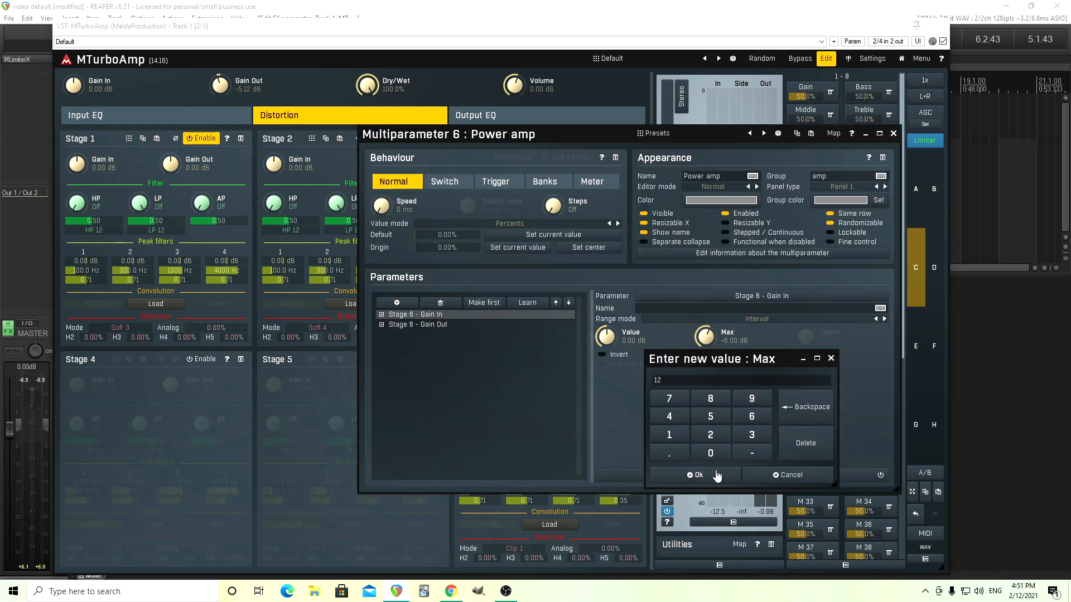
left_click(718, 477)
left_click(492, 326)
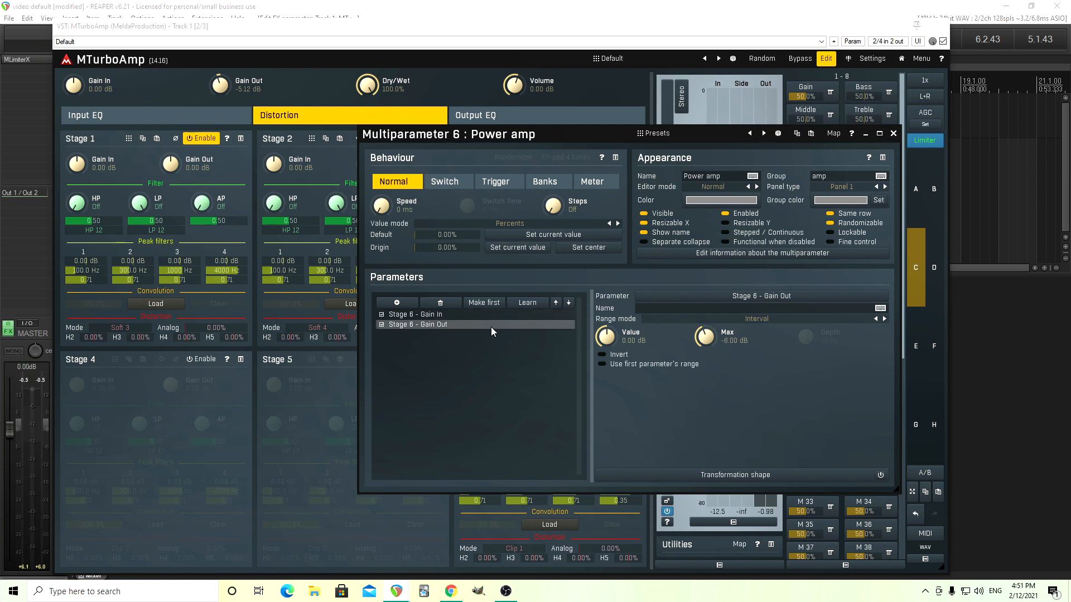
double_click(695, 330)
left_click(752, 454)
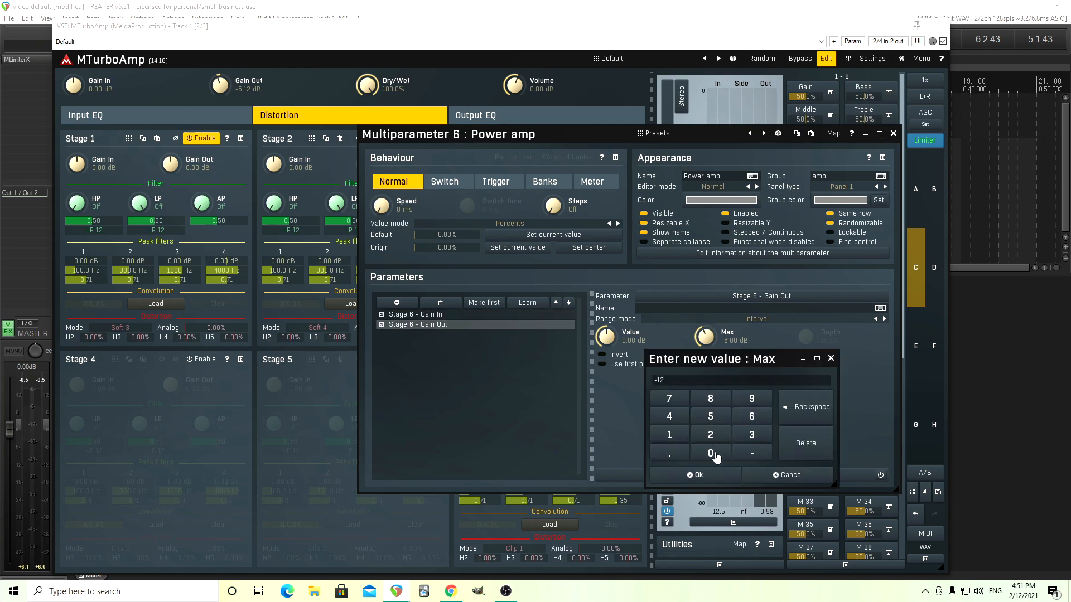
left_click(721, 473)
left_click(894, 134)
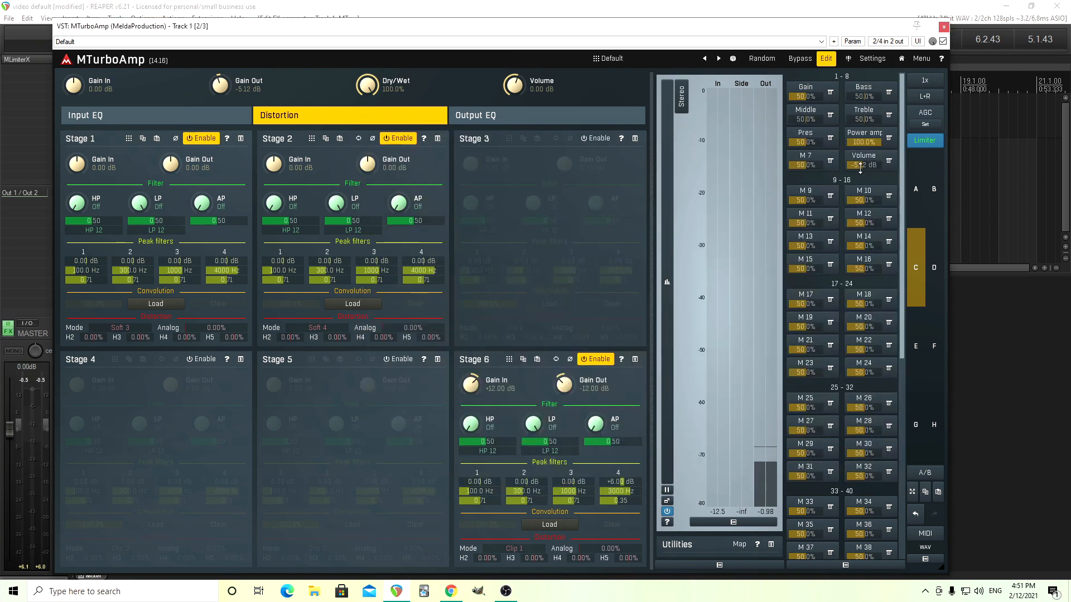
Compare the sound of Power amp at 0% and 100%, leave it at 0%, reset Volume to 0.00 dB, and stop playback.
double_click(864, 141)
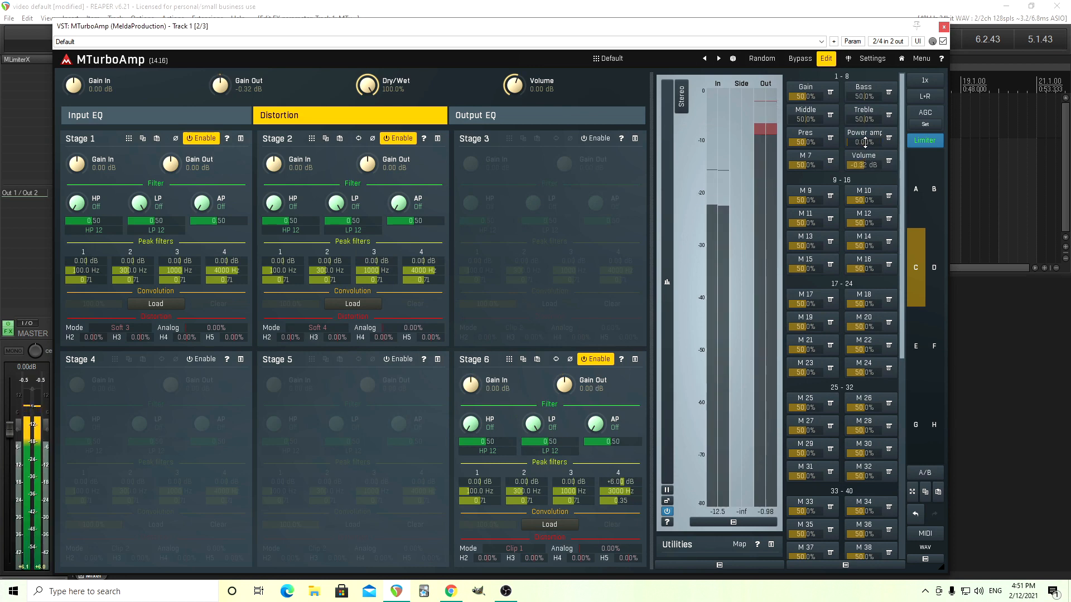
mouse_move(865, 142)
left_mouse_down()
mouse_move(865, 119)
mouse_move(879, 138)
left_mouse_up()
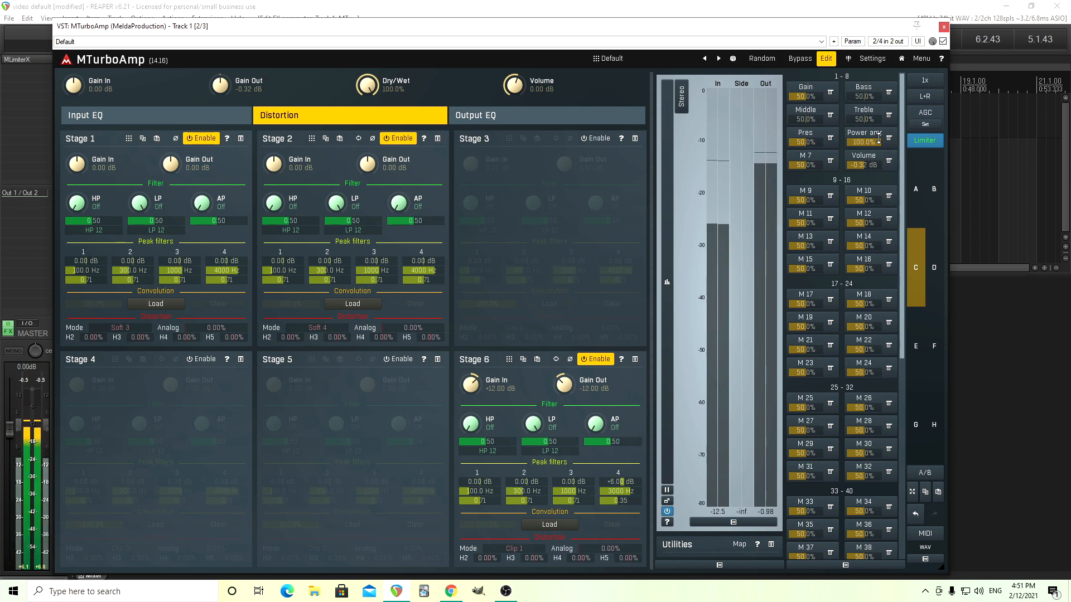
double_click(879, 138)
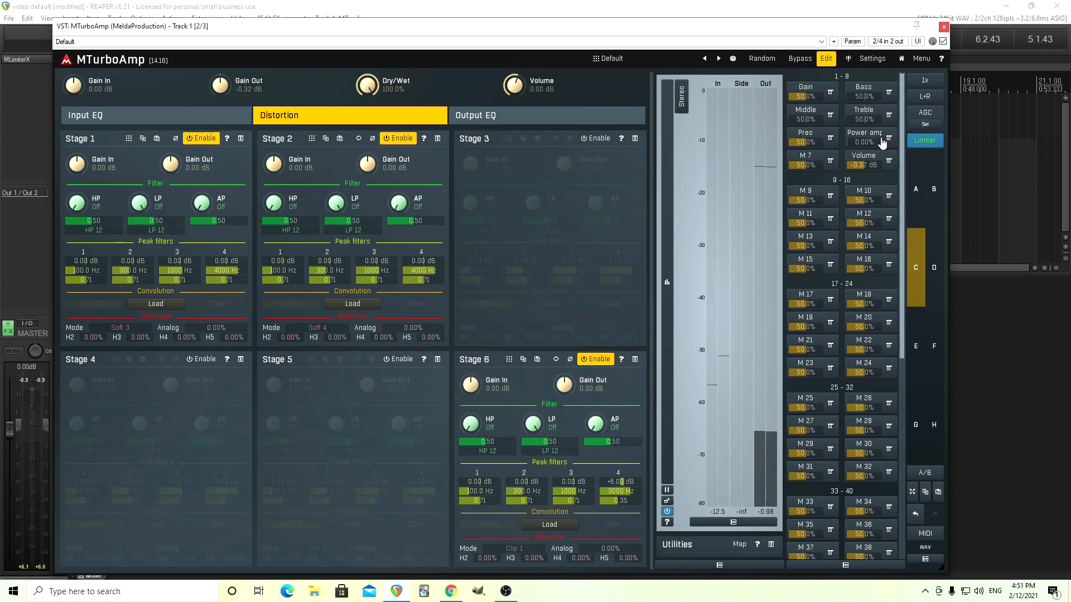
double_click(873, 165)
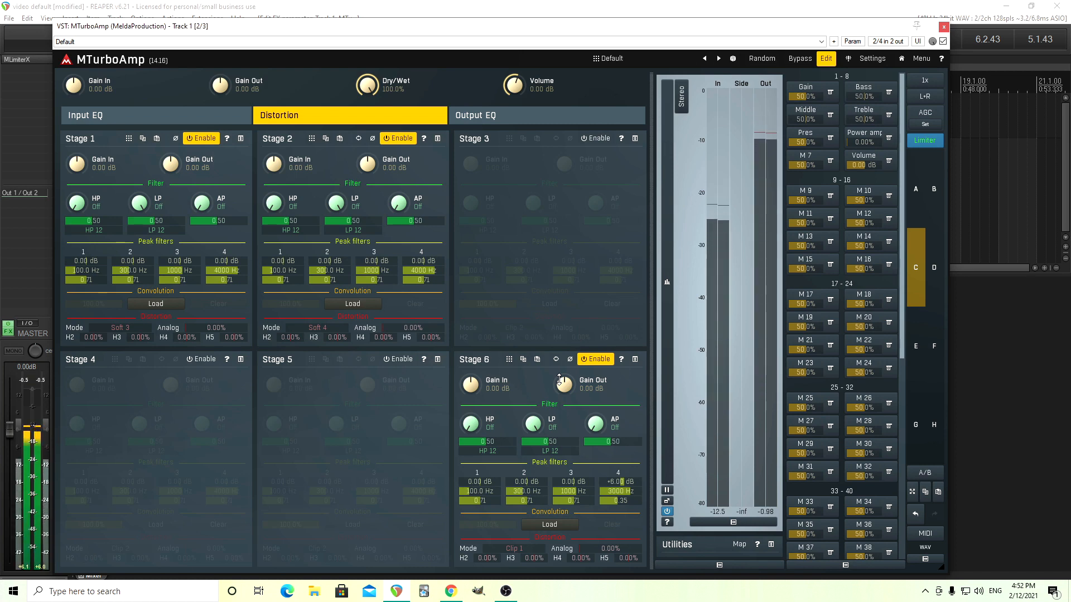
key("space")
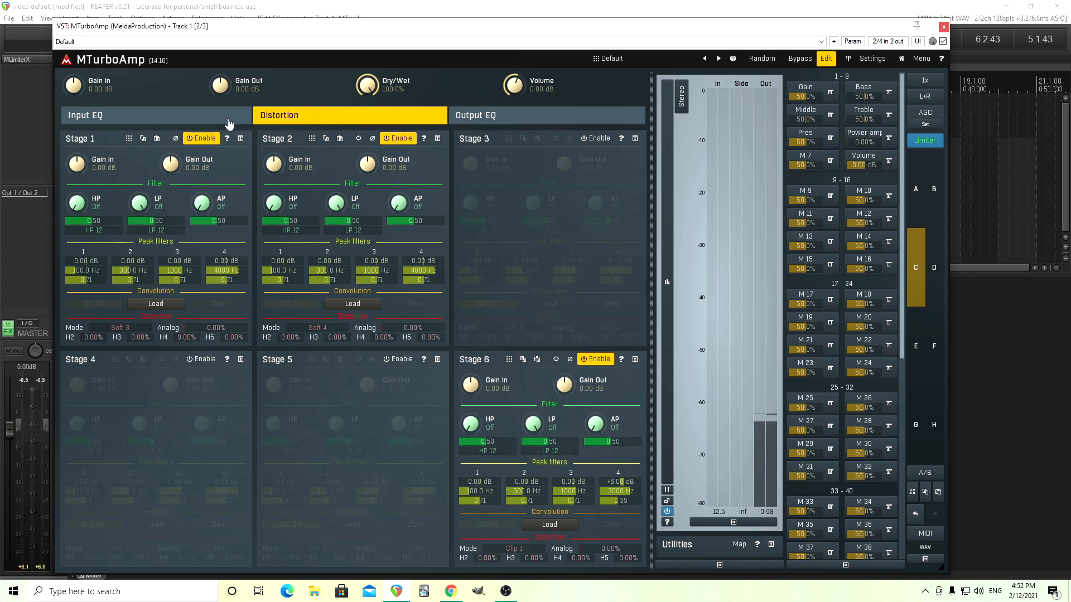
In the Input EQ's Band 4 settings, try frequencies of 200 Hz and 700 Hz.
left_click(148, 122)
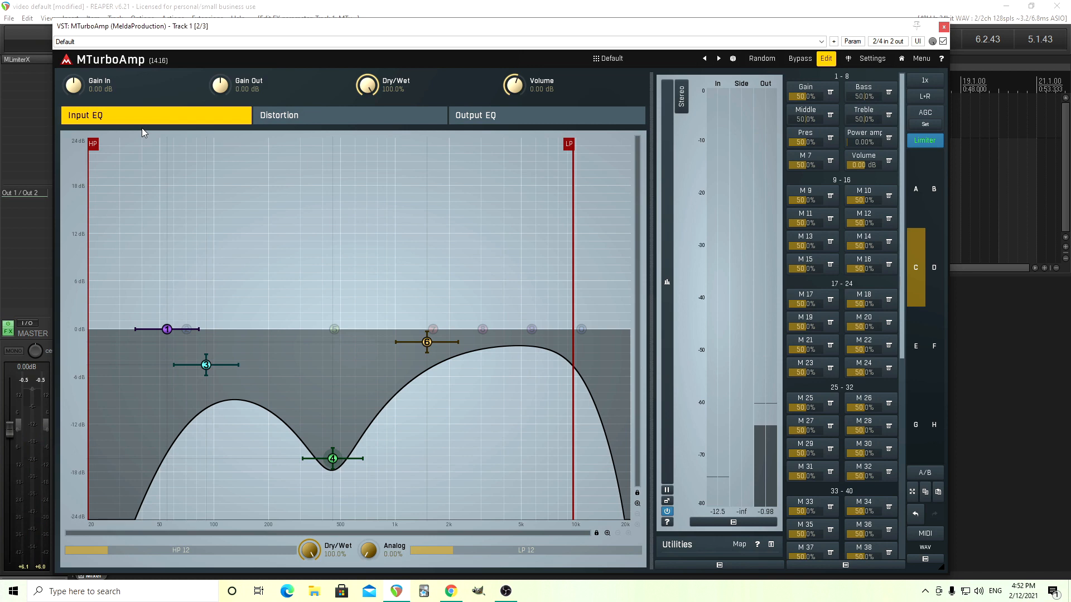
right_click(334, 458)
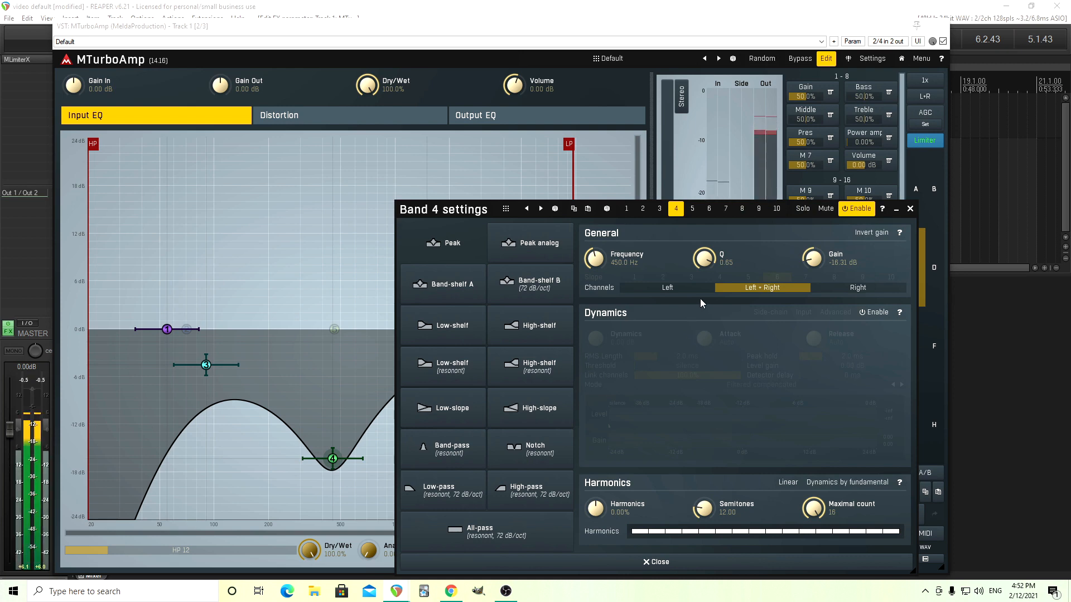
double_click(595, 257)
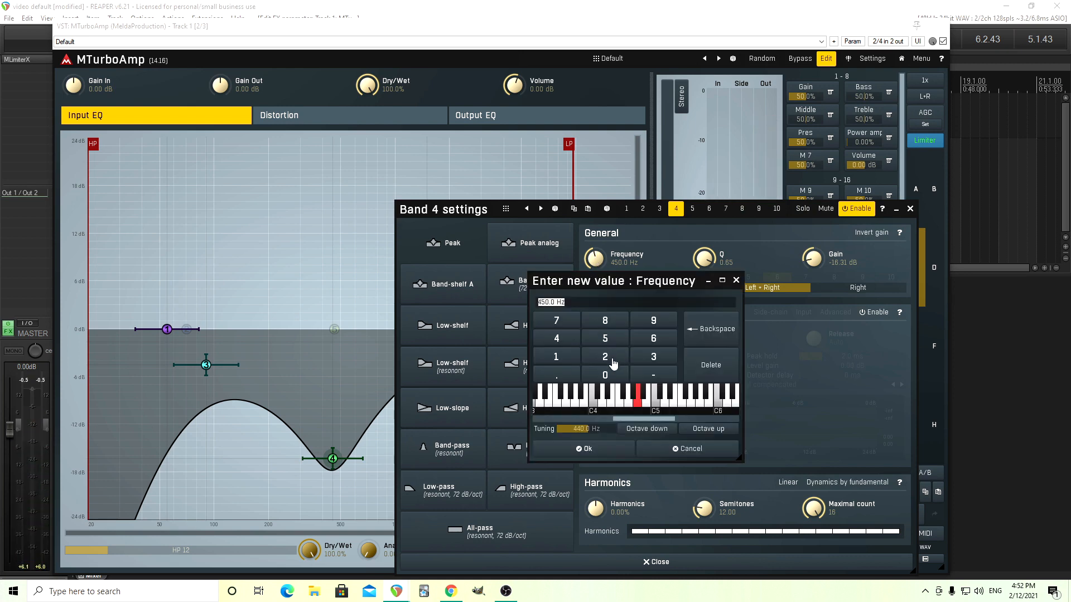
type("200")
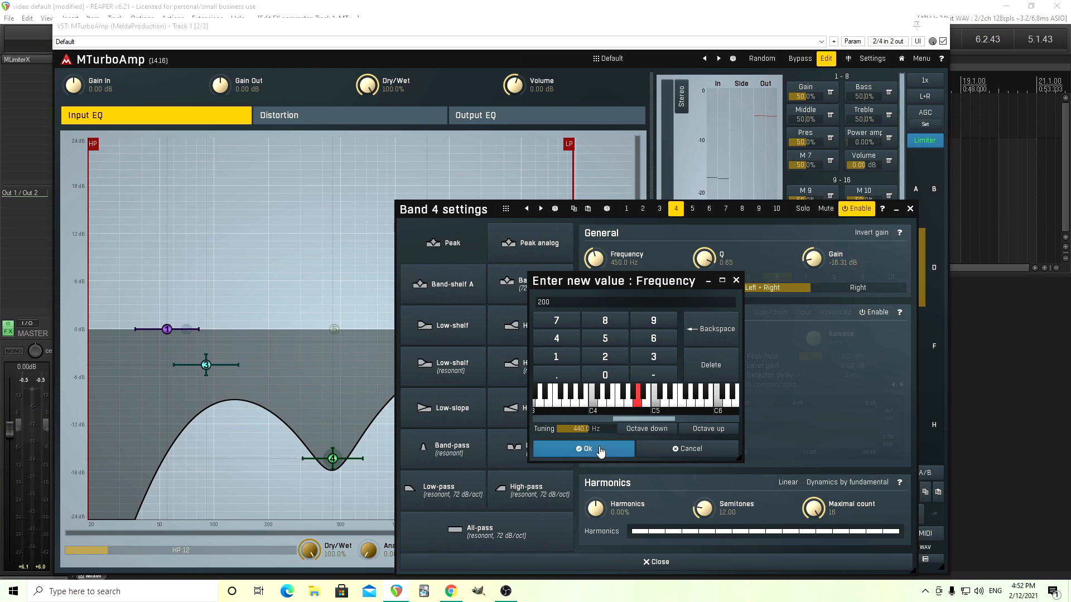
left_click(599, 450)
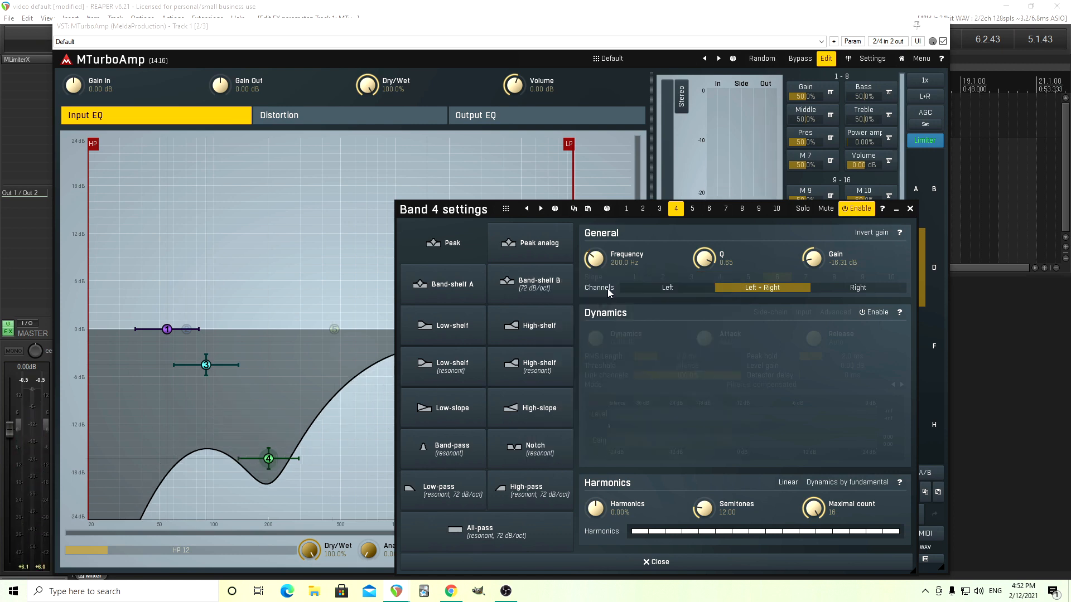
double_click(596, 258)
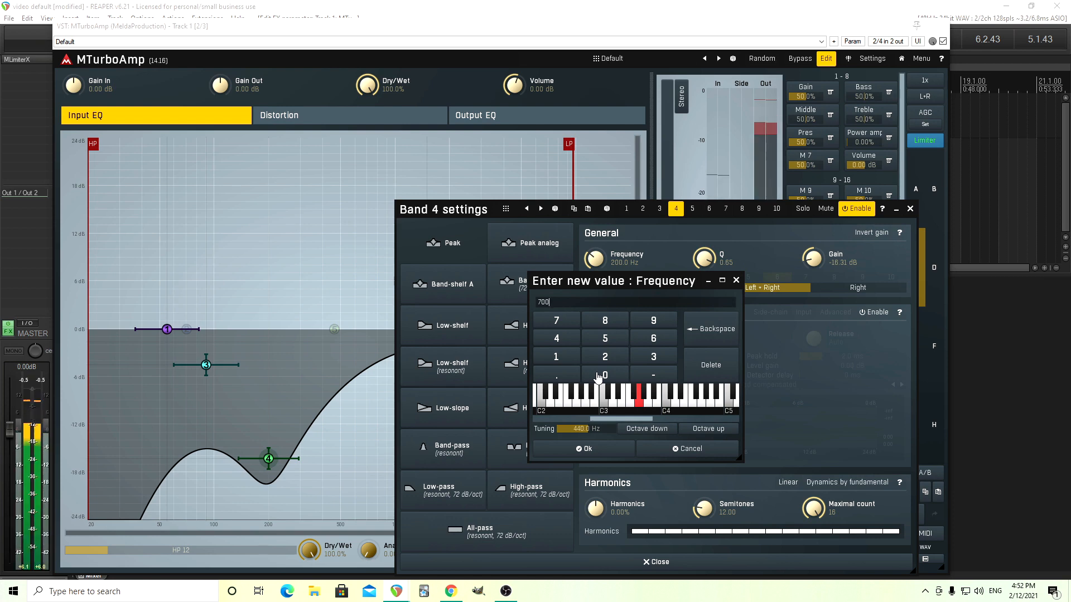
left_click(604, 449)
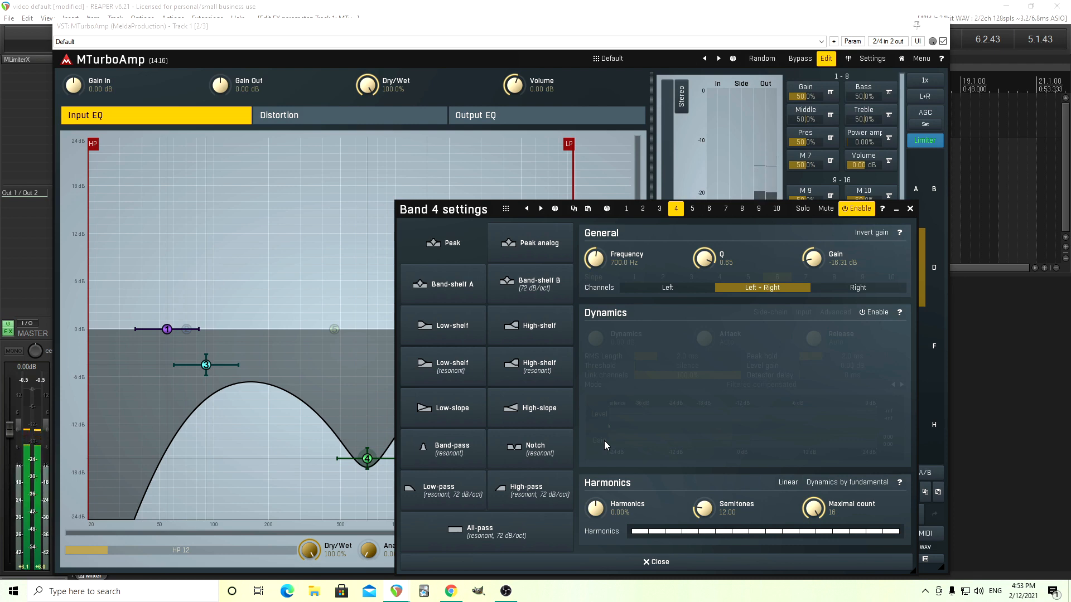
Set the Input EQ's Band 4 frequency to 600 Hz.
double_click(601, 258)
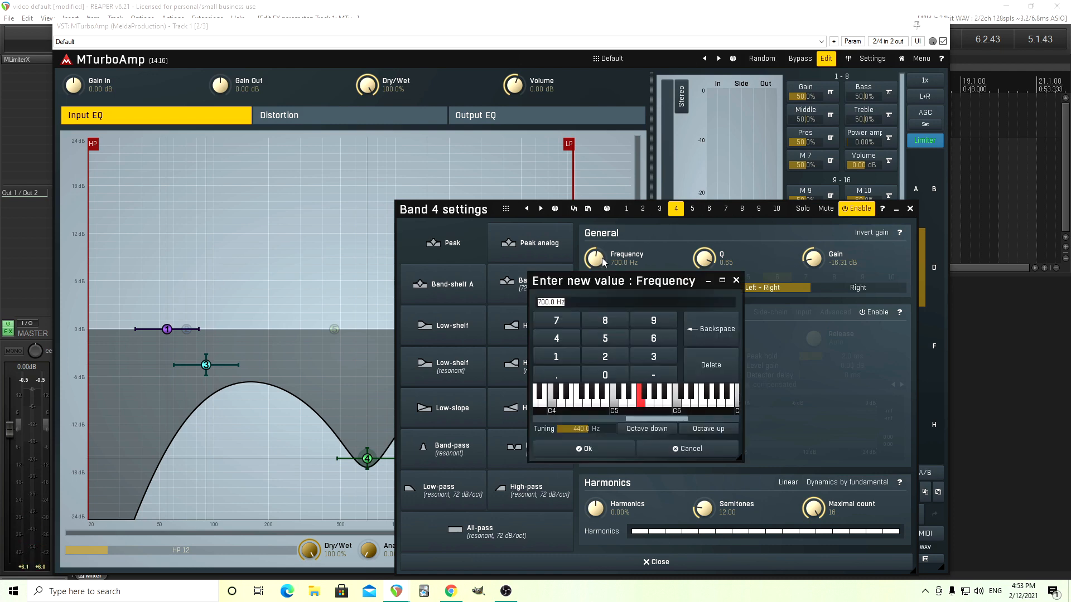
left_click(607, 340)
left_click(707, 331)
left_click(713, 331)
left_click(623, 375)
left_click(623, 376)
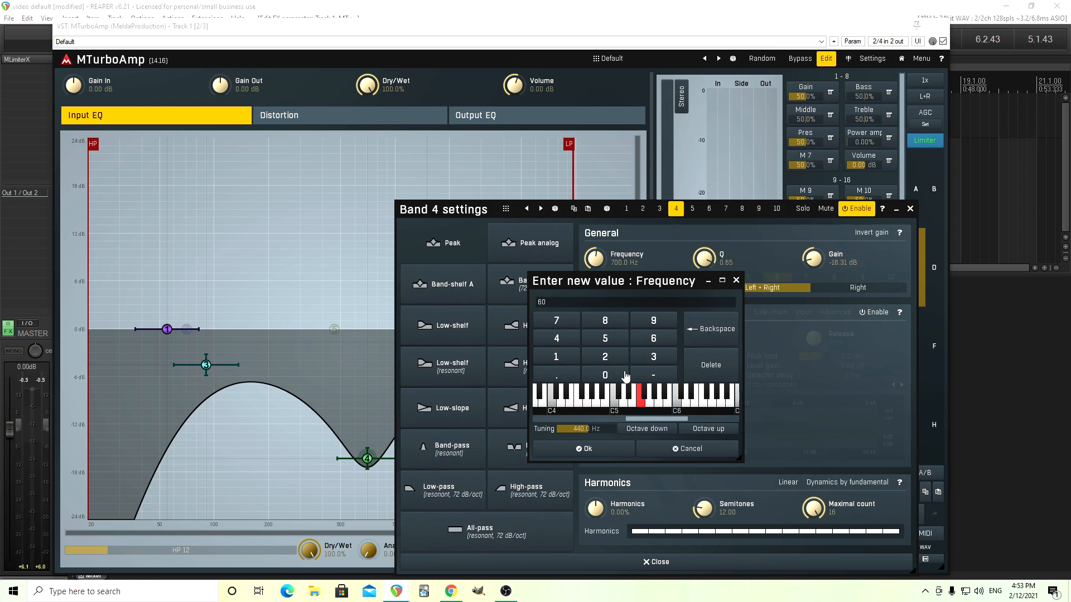
left_click(586, 450)
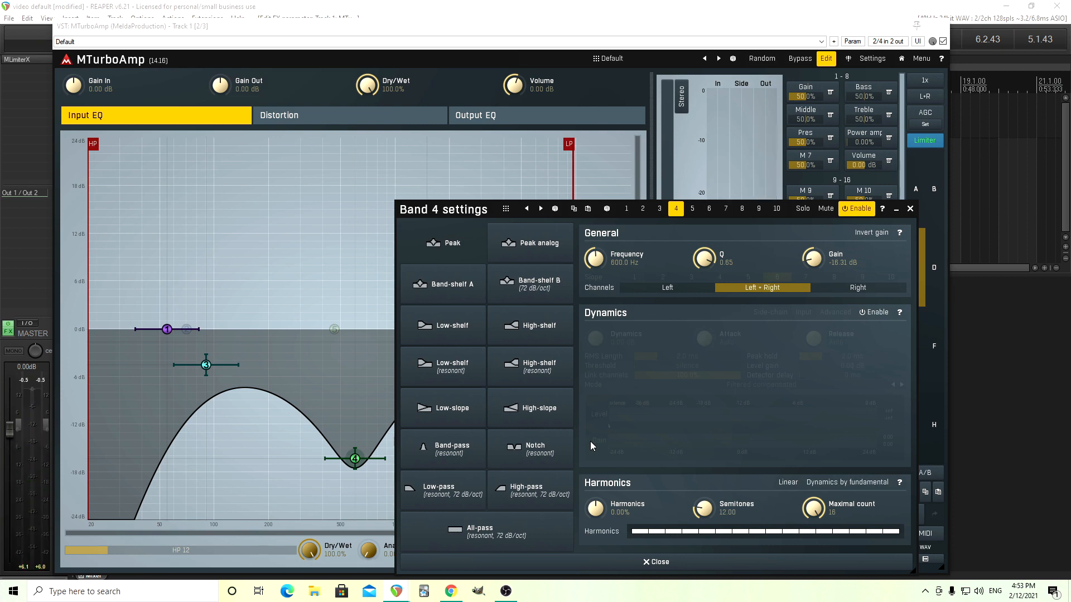
Set the Input EQ's Band 4 frequency to 250 Hz.
double_click(598, 258)
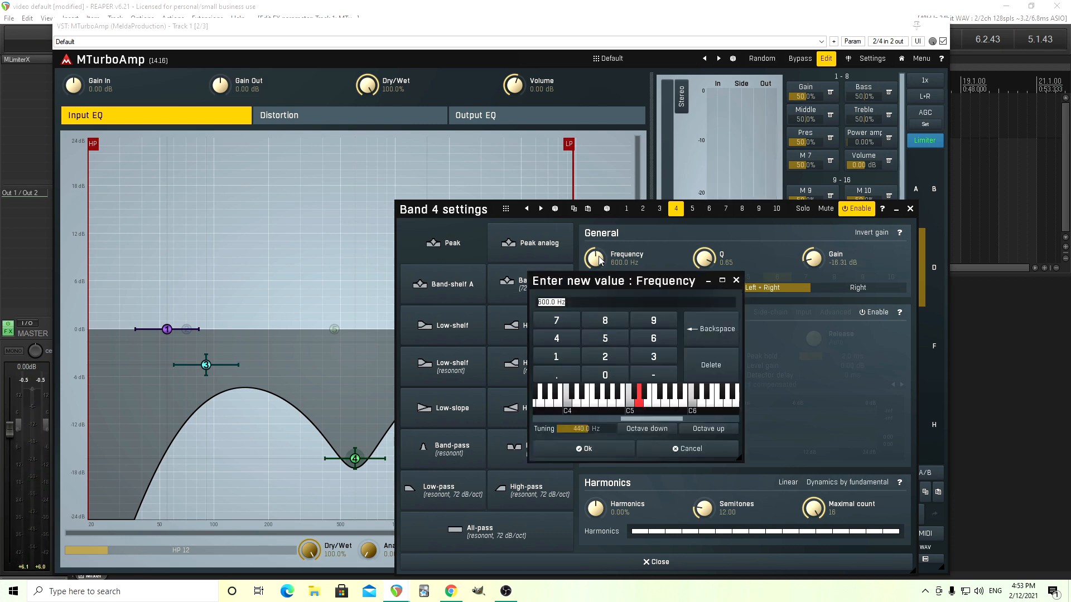
left_click(605, 357)
left_click(605, 339)
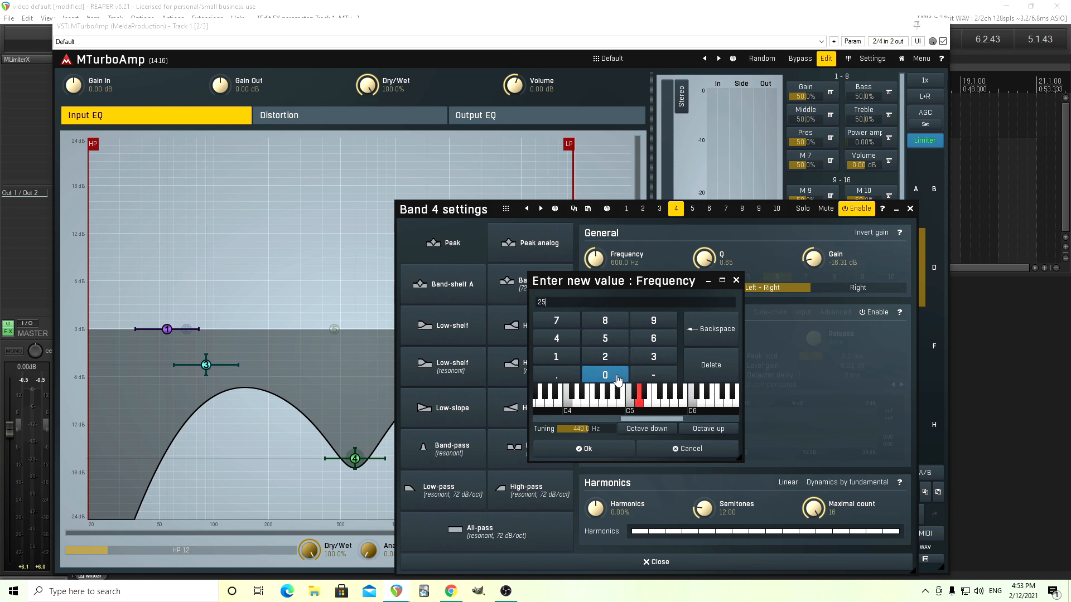
double_click(605, 375)
left_click(707, 329)
left_click(593, 450)
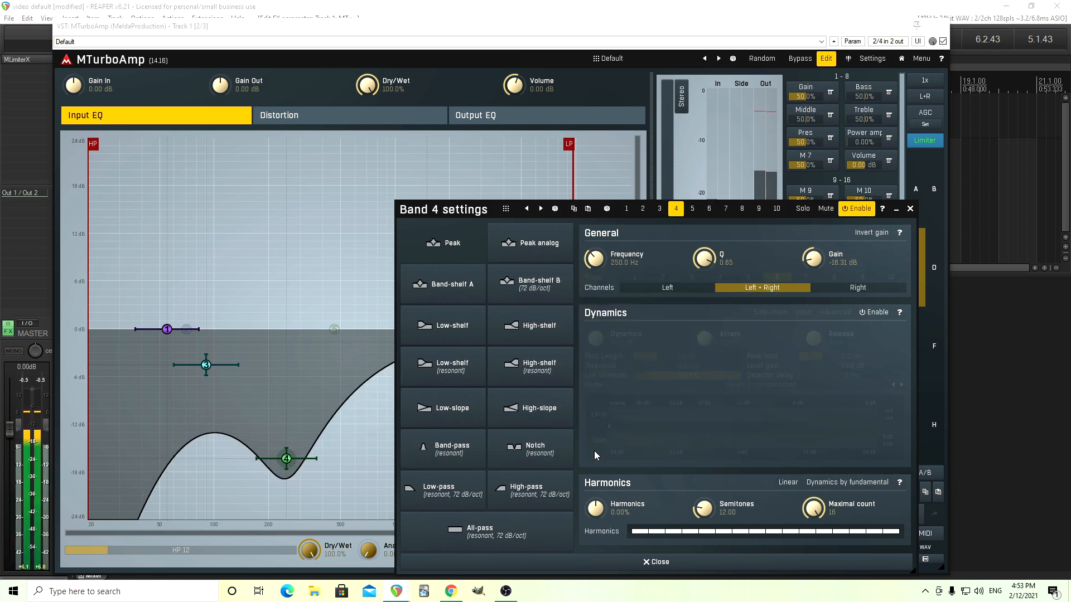
Adjust the Input EQ's Band 4 frequency to about 368 Hz and close the band's settings.
left_click_drag(594, 258, 594, 245)
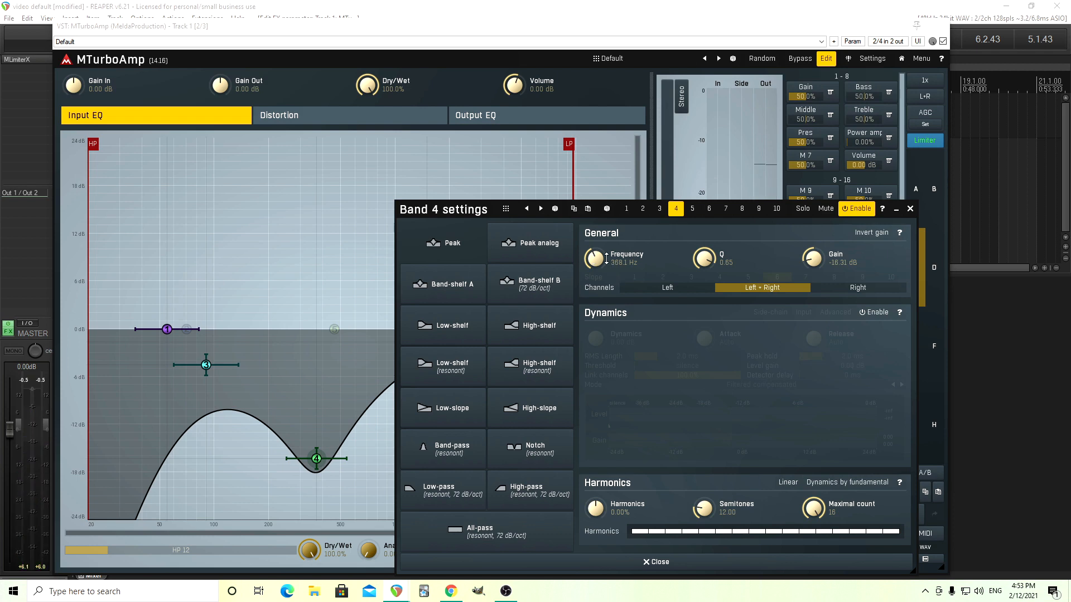
left_click(910, 209)
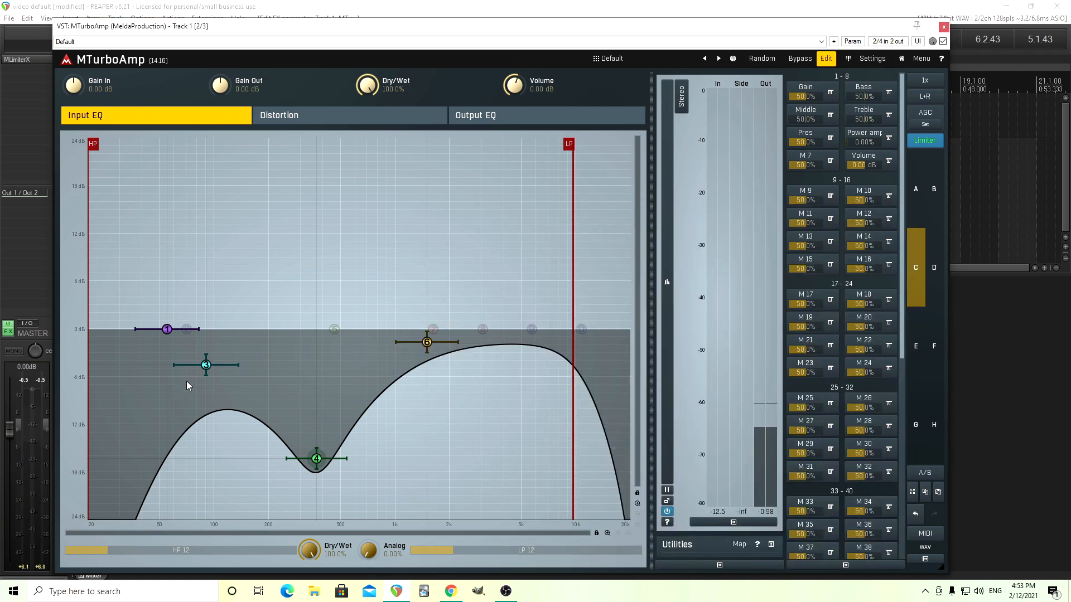